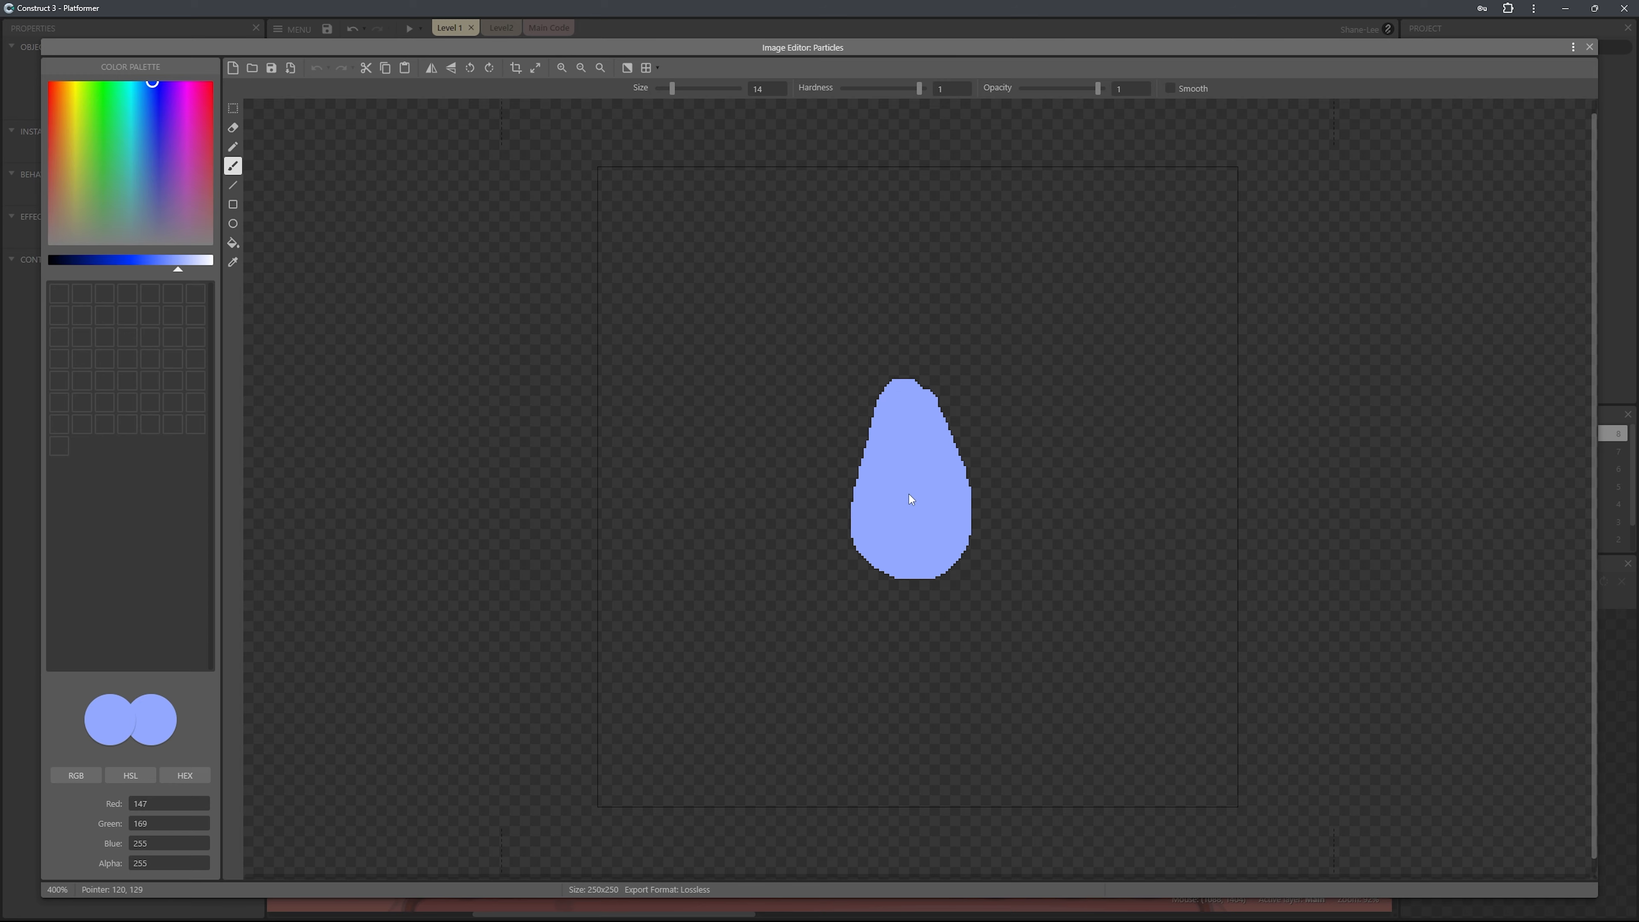
# Leave the finished droplet image, then move the particles object closer to the character and rename it Rain.
pyautogui.click(1590, 47)
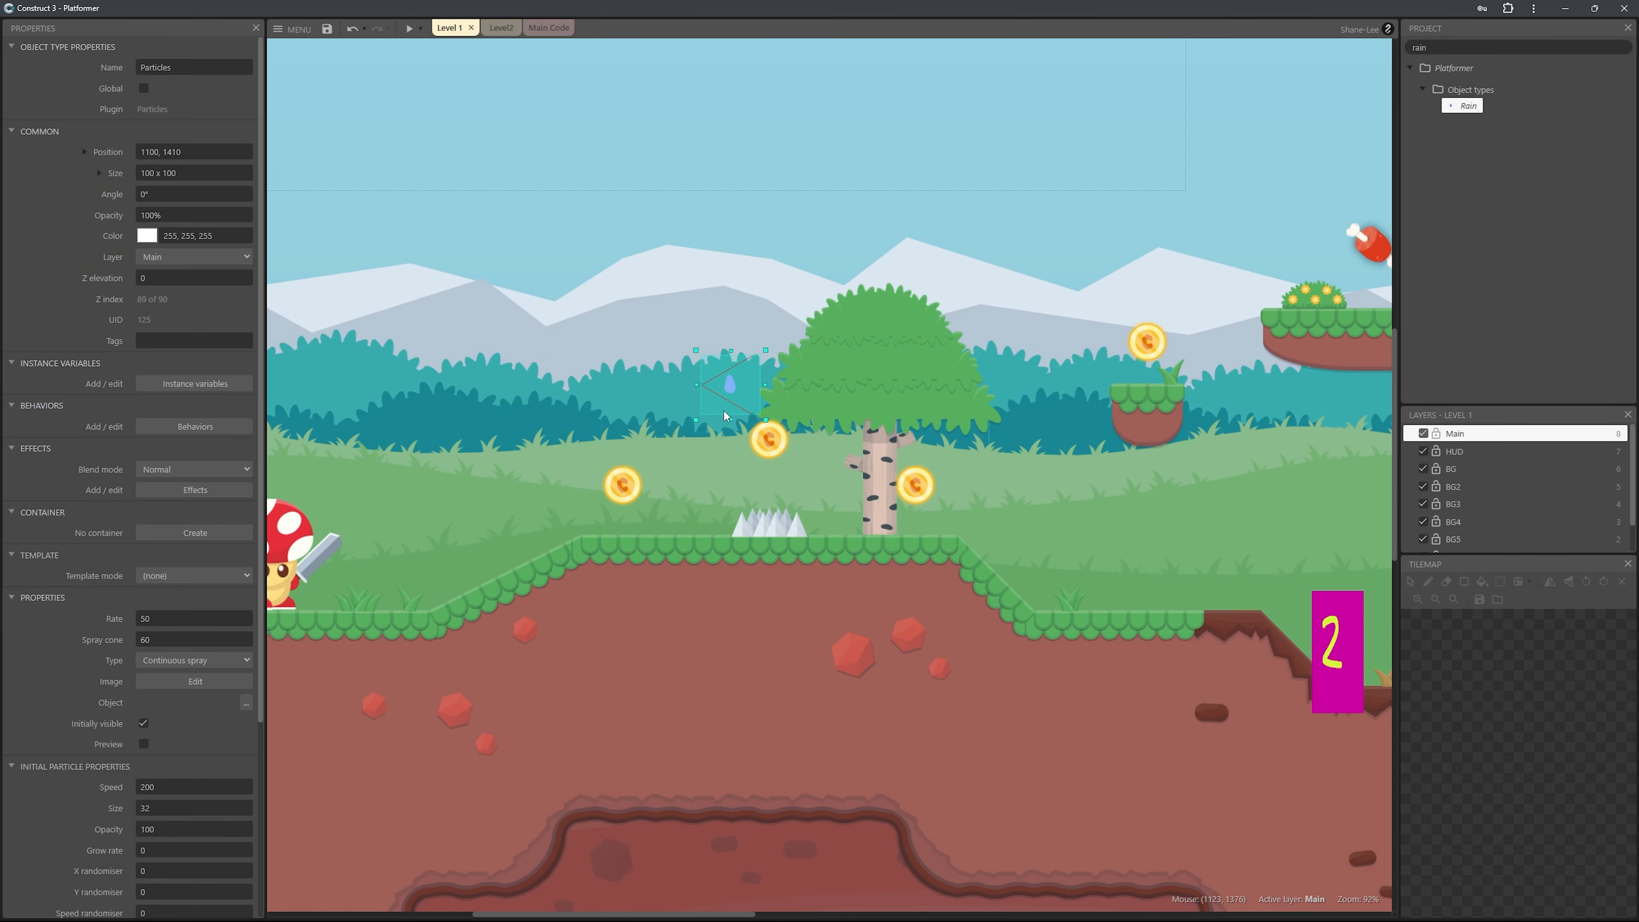
pyautogui.moveTo(620, 336); pyautogui.dragTo(584, 318)
pyautogui.click(195, 66)
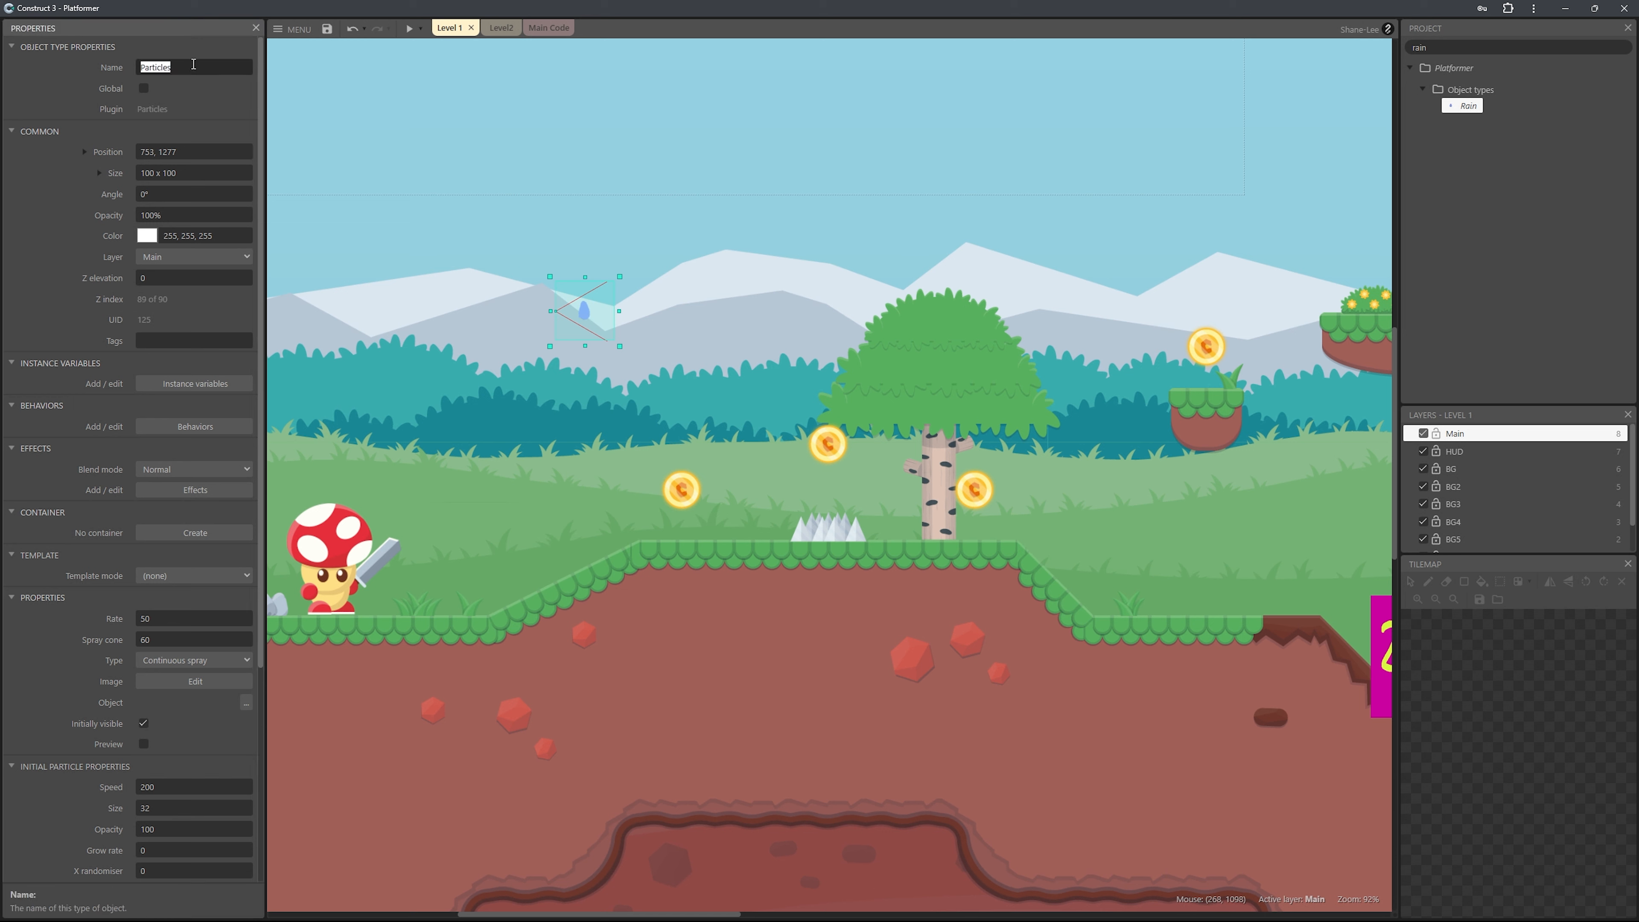
pyautogui.write('Rain')
# Set the Rain object's angle to 90° and move it up into the sky above the mountains.
pyautogui.click(190, 194)
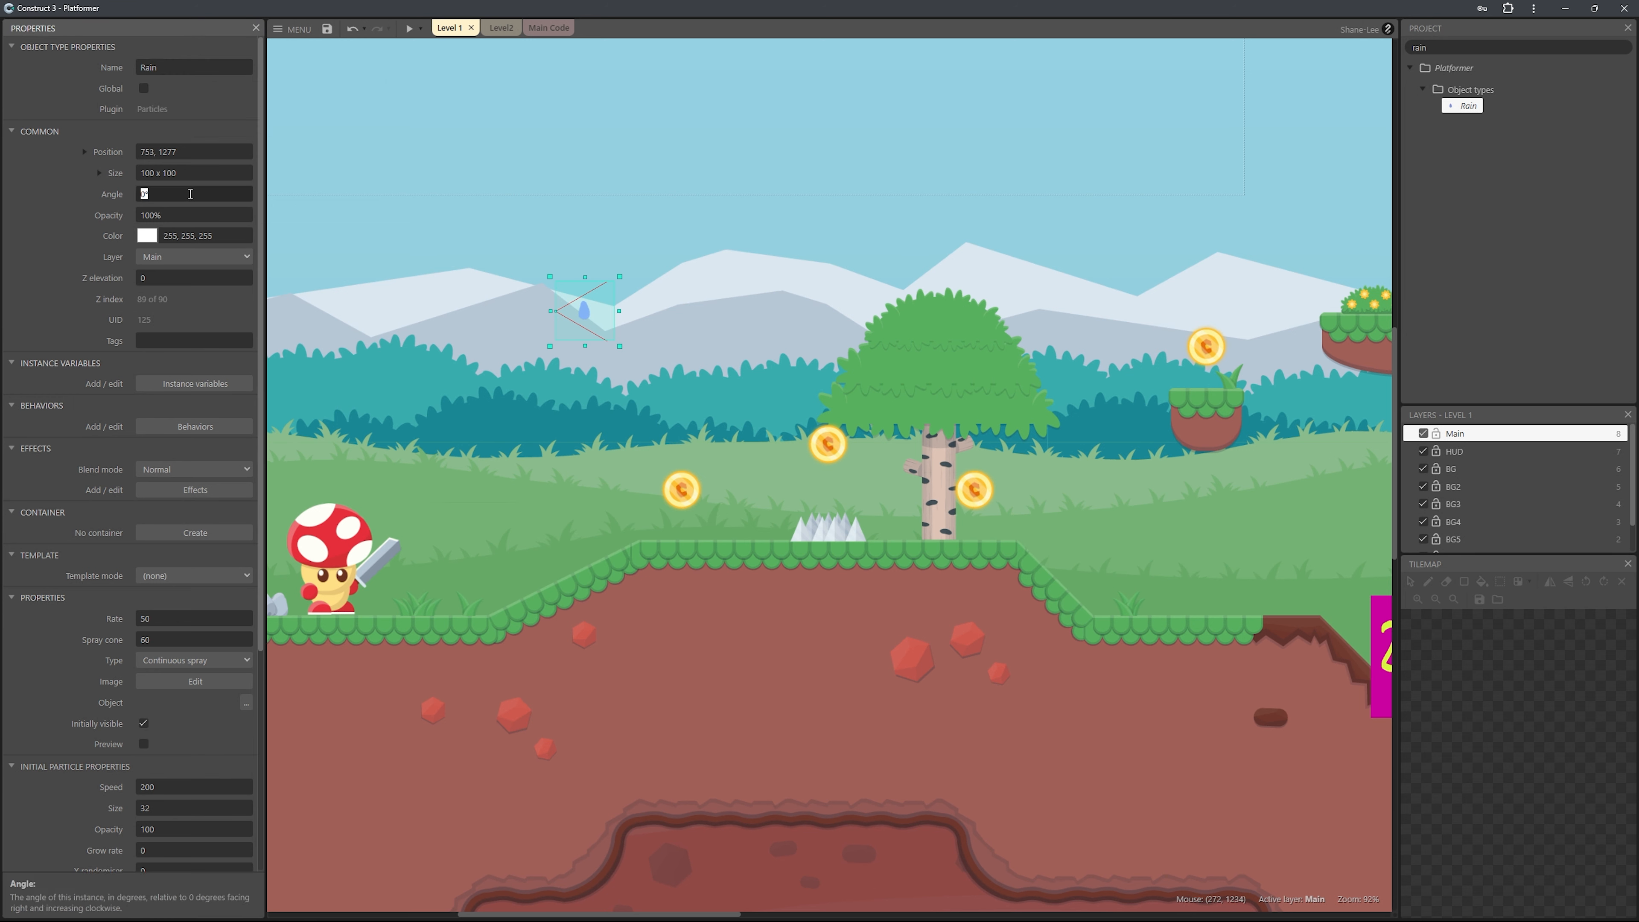
pyautogui.write('90')
pyautogui.press('Tab')
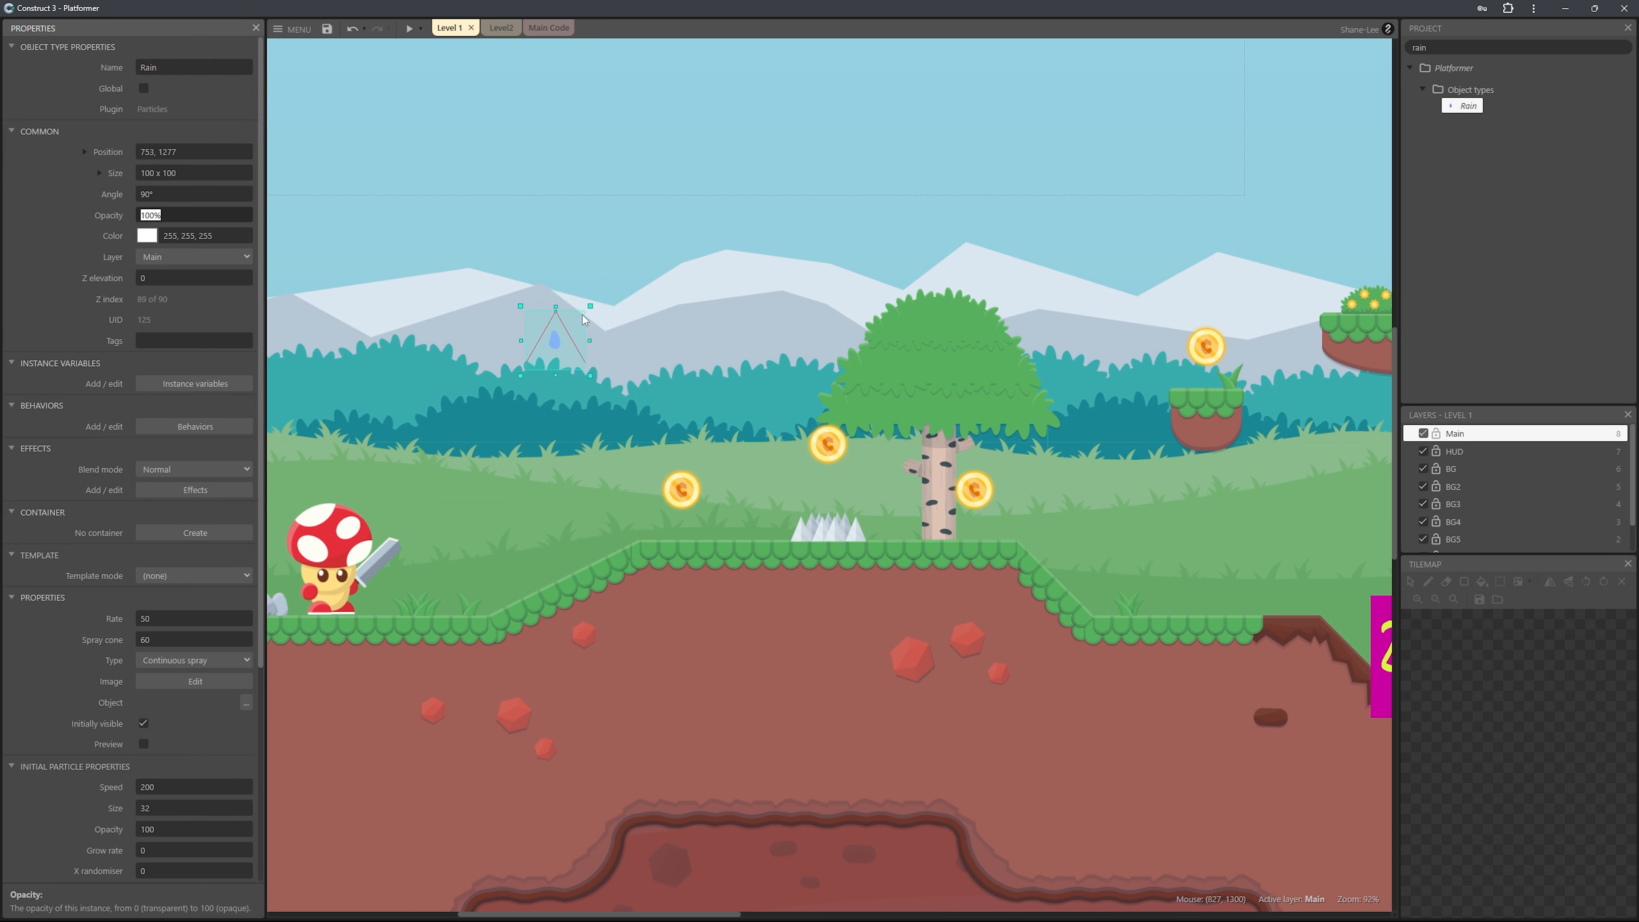
pyautogui.moveTo(583, 319); pyautogui.dragTo(634, 187)
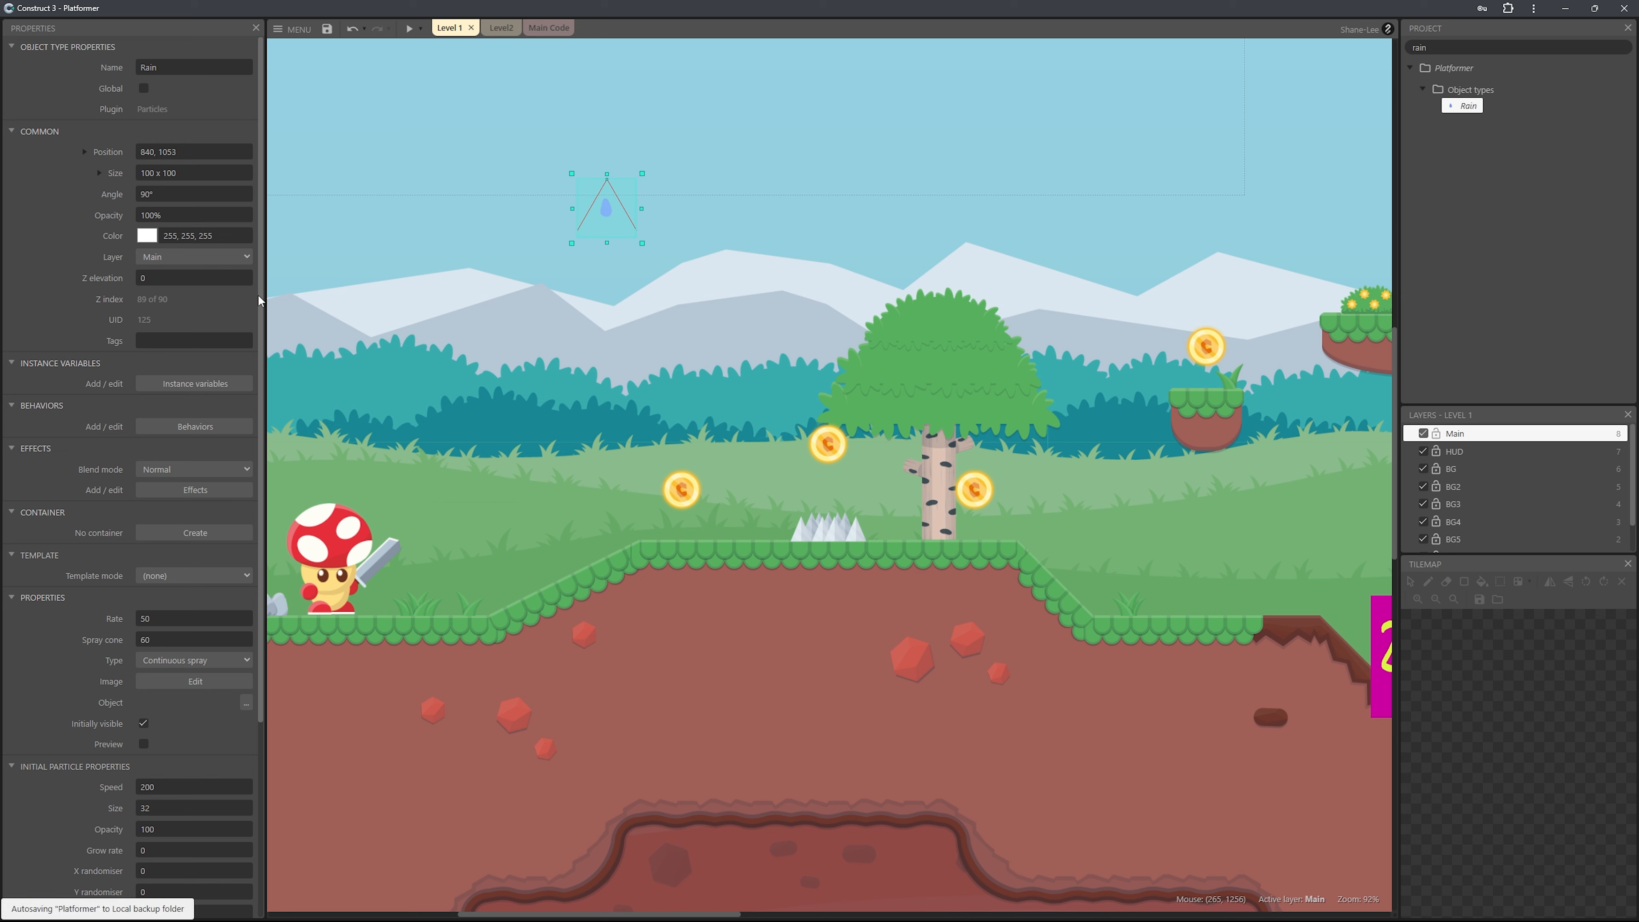
# Set the Rain particles' rate to 200 and their spray cone to 180.
pyautogui.moveTo(258, 294); pyautogui.dragTo(255, 494)
pyautogui.click(188, 370)
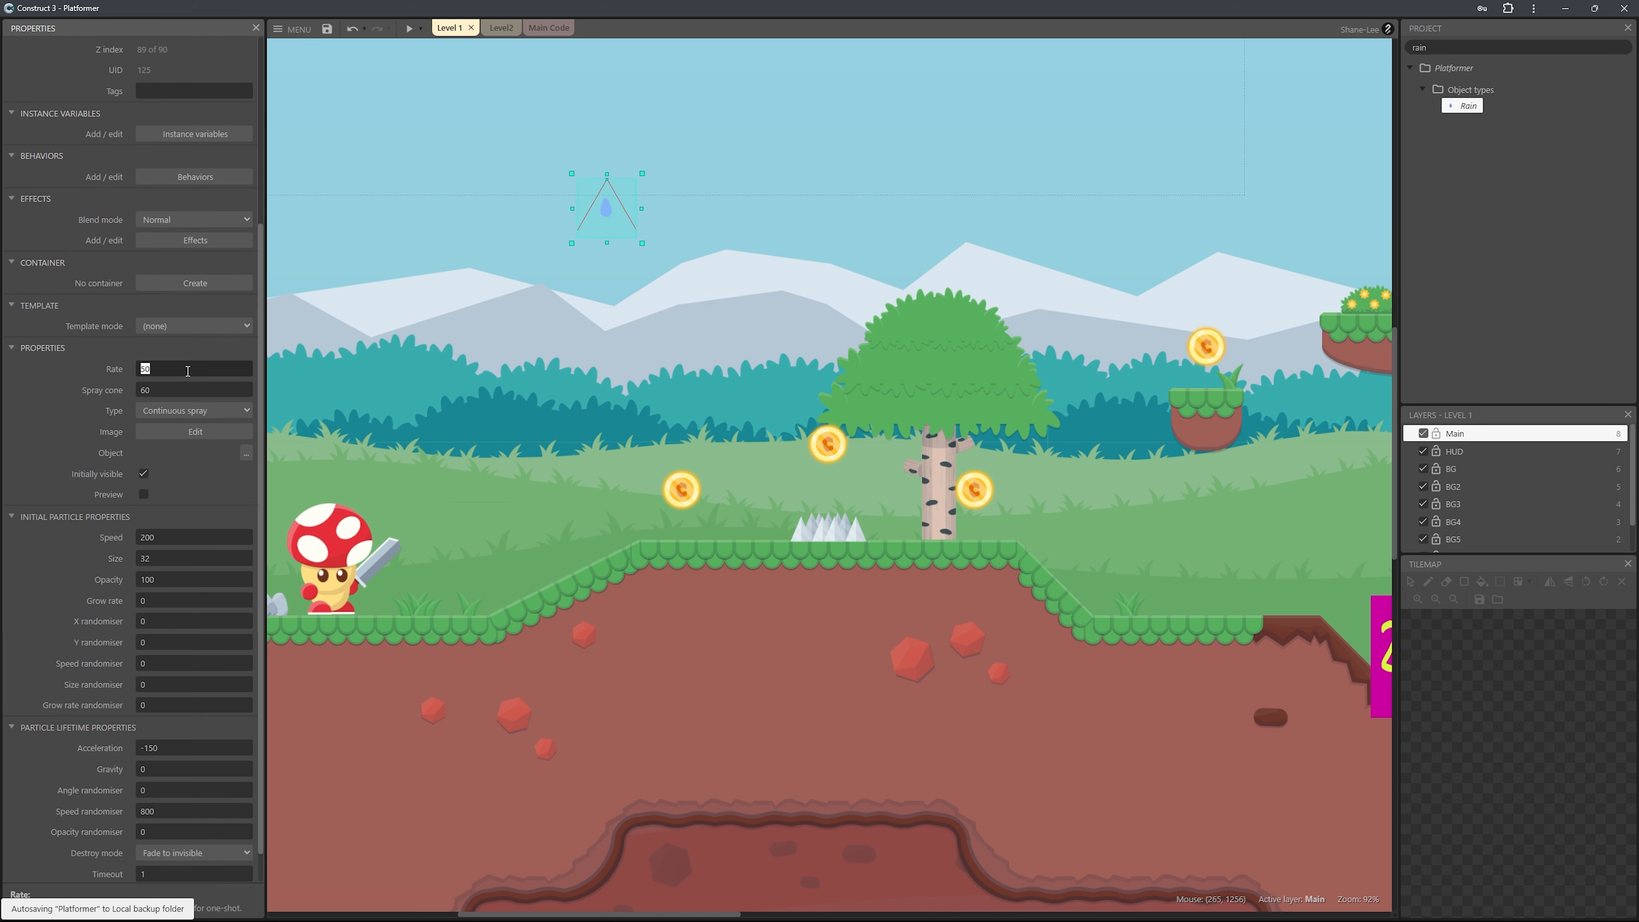
pyautogui.write('200')
pyautogui.click(211, 383)
pyautogui.write('180')
pyautogui.press('Tab')
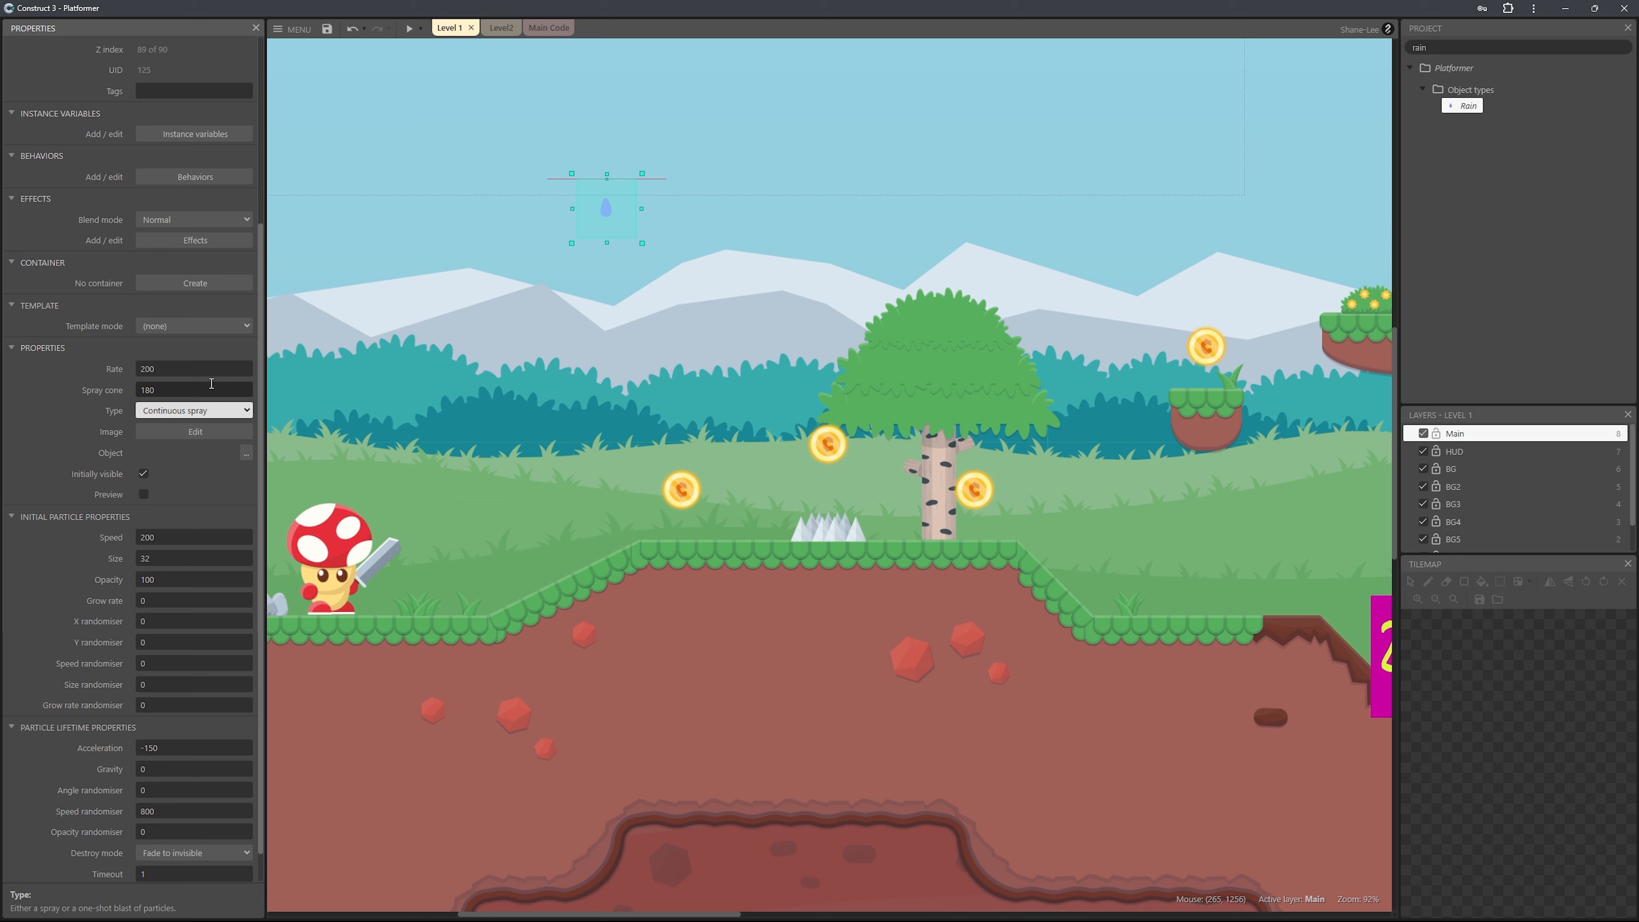
# Set the Rain particles' initial speed to 1000 and their gravity to 200.
pyautogui.scroll(-1, 211, 383)
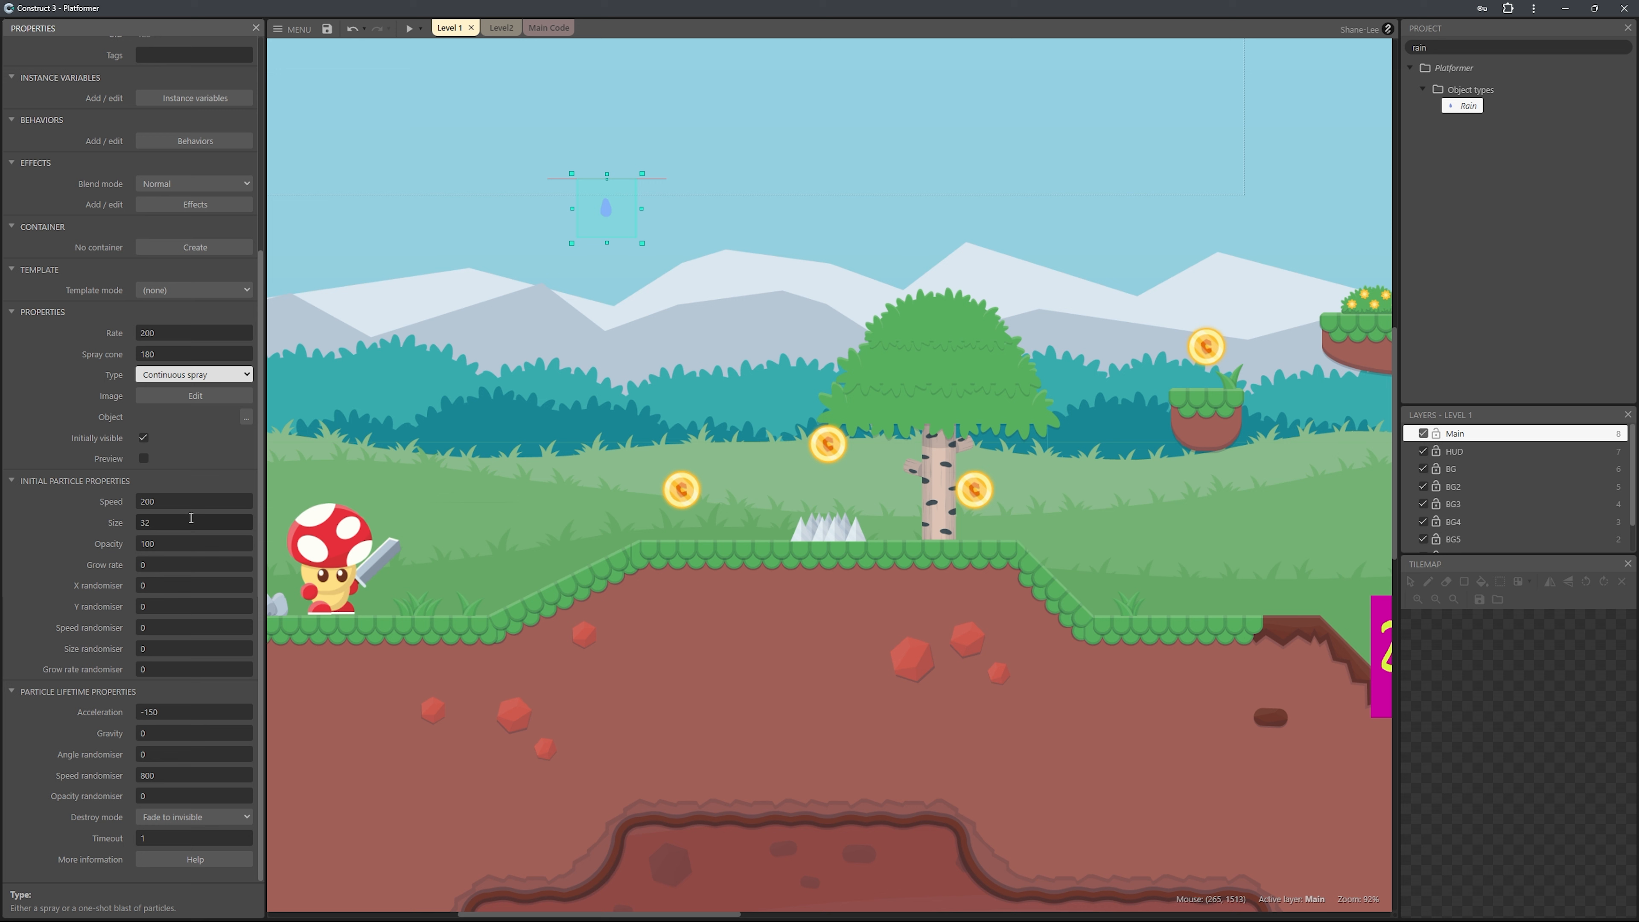
pyautogui.click(219, 503)
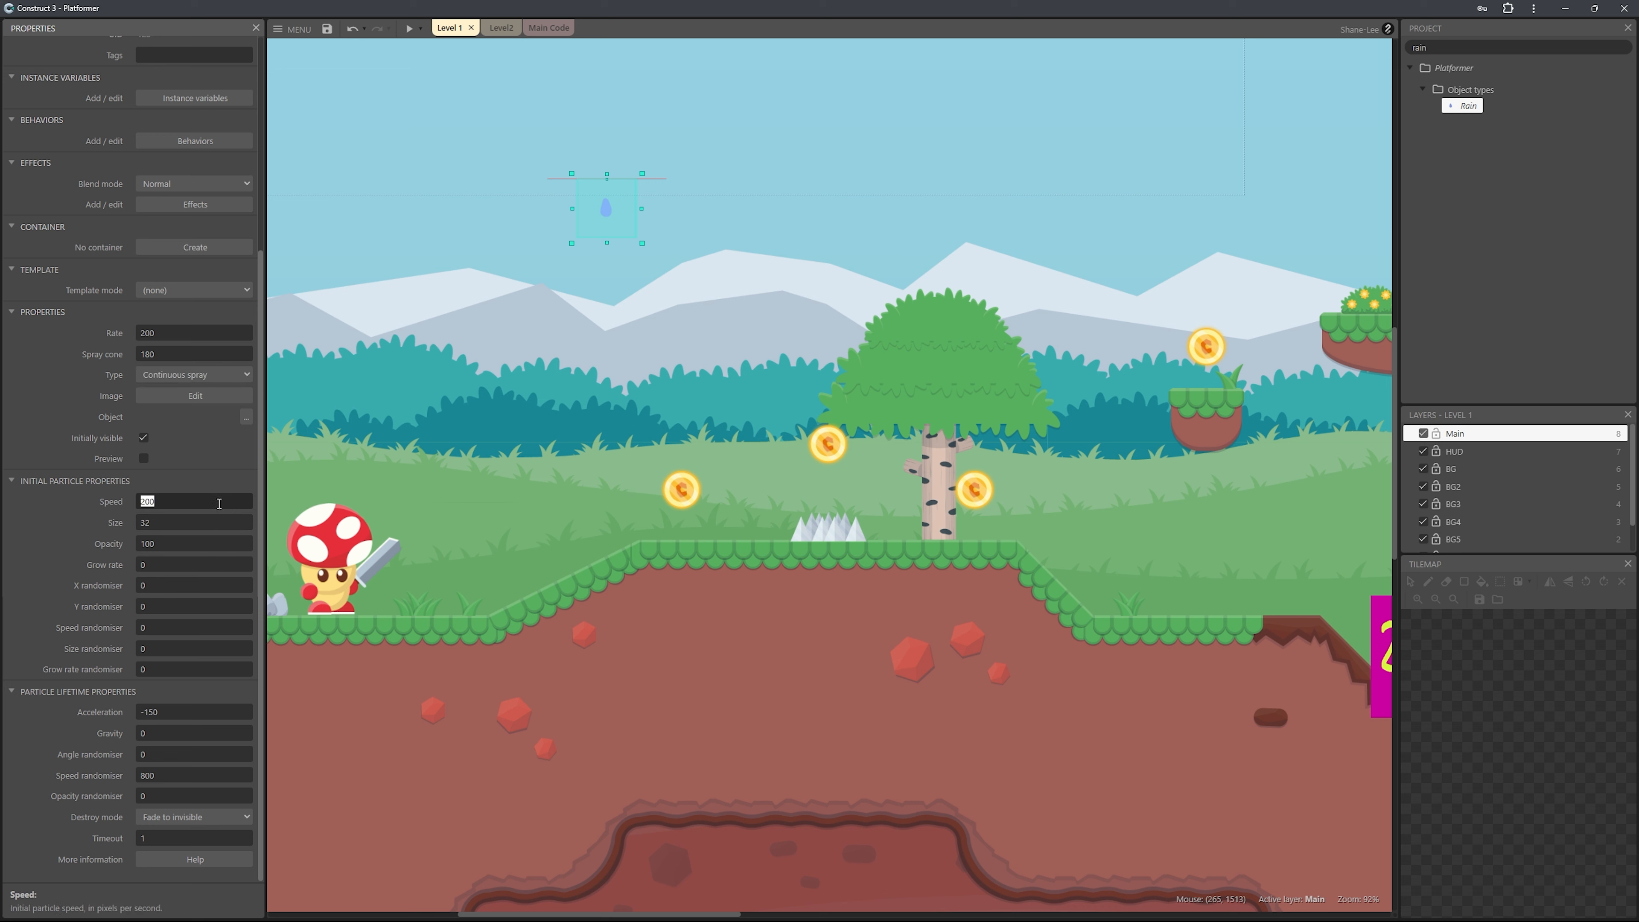
pyautogui.write('1000')
pyautogui.click(191, 733)
pyautogui.write('200')
pyautogui.press('Tab')
# Briefly preview the Rain particles in the layout and set their destroy mode to Particle stopped.
pyautogui.click(144, 458)
pyautogui.click(144, 458)
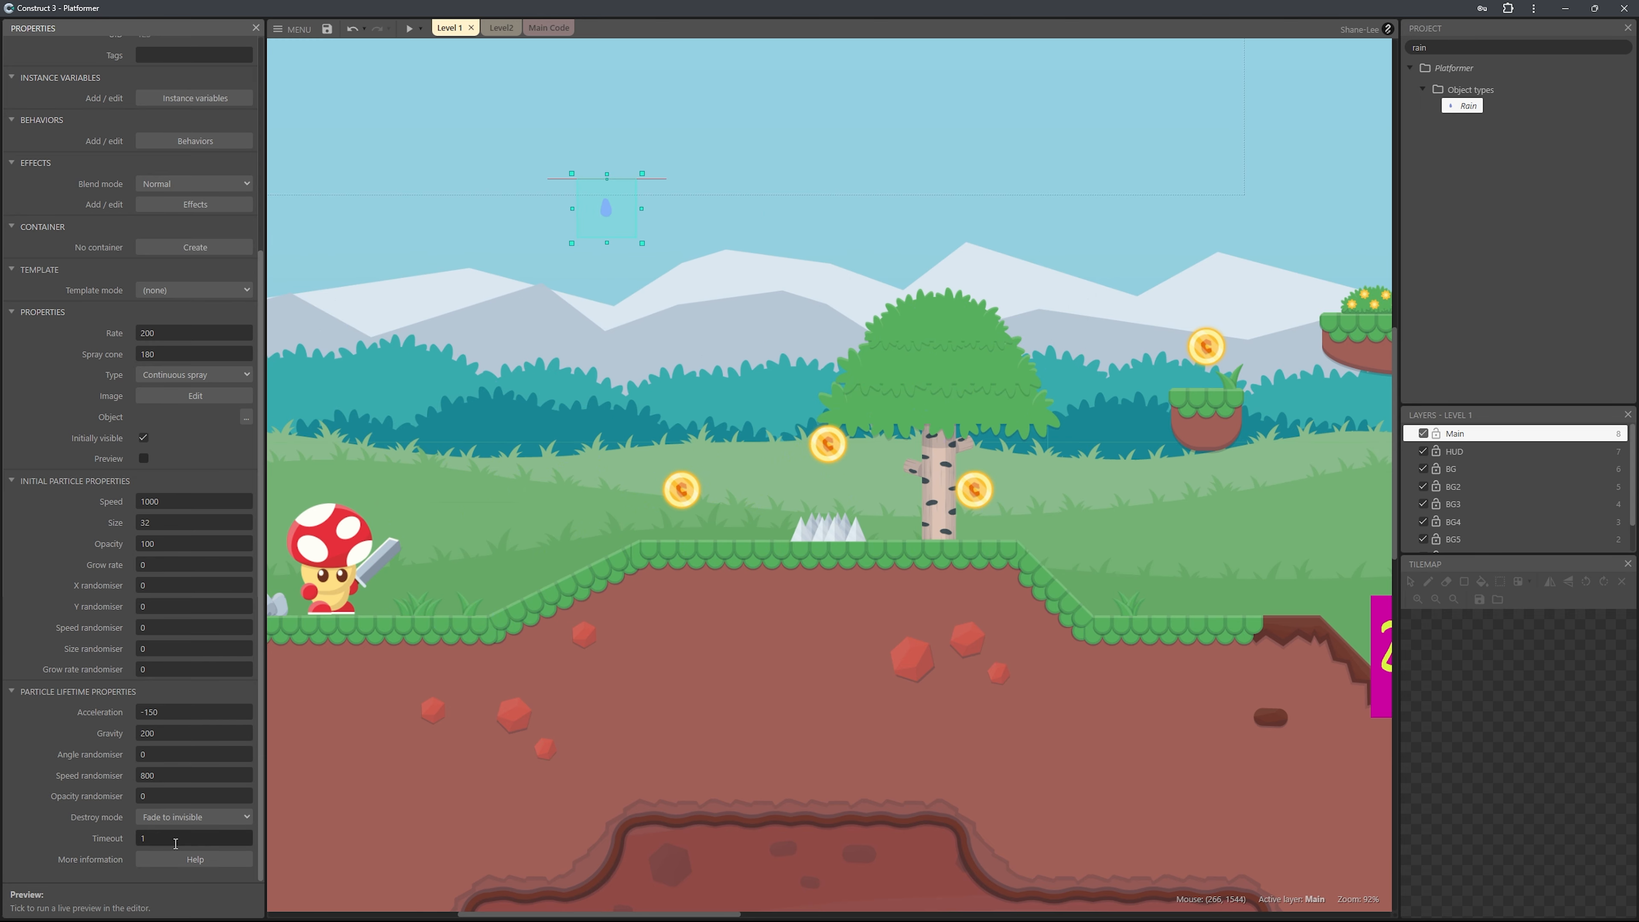
pyautogui.click(209, 817)
pyautogui.click(211, 866)
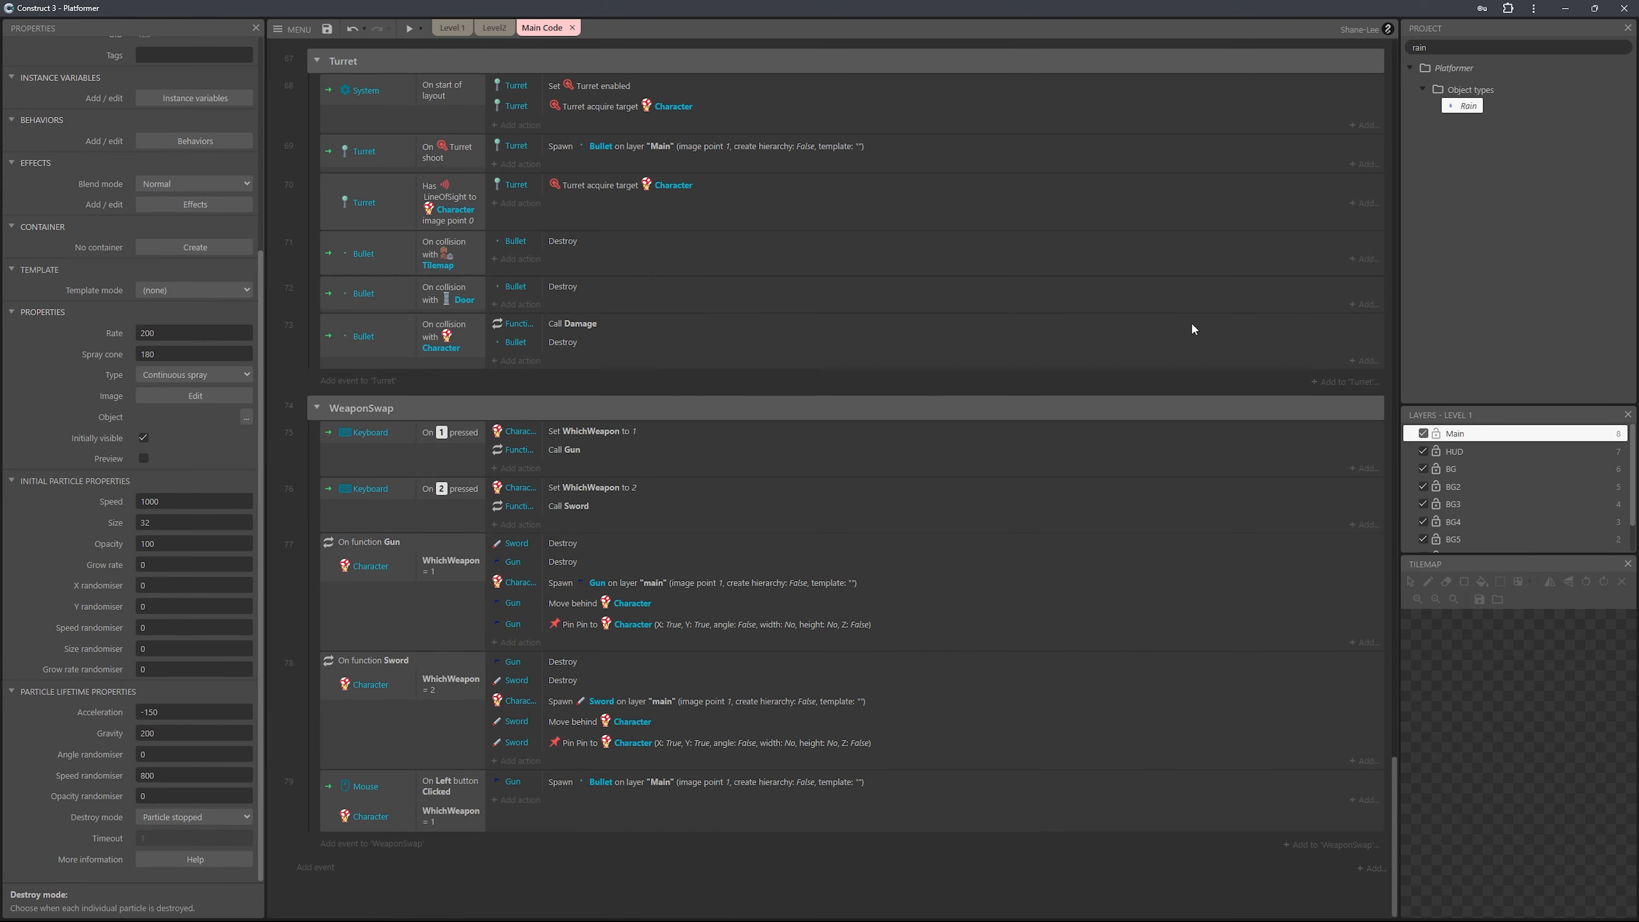
# Add an event group named Rain at the end of the Main Code event sheet.
pyautogui.rightClick(435, 918)
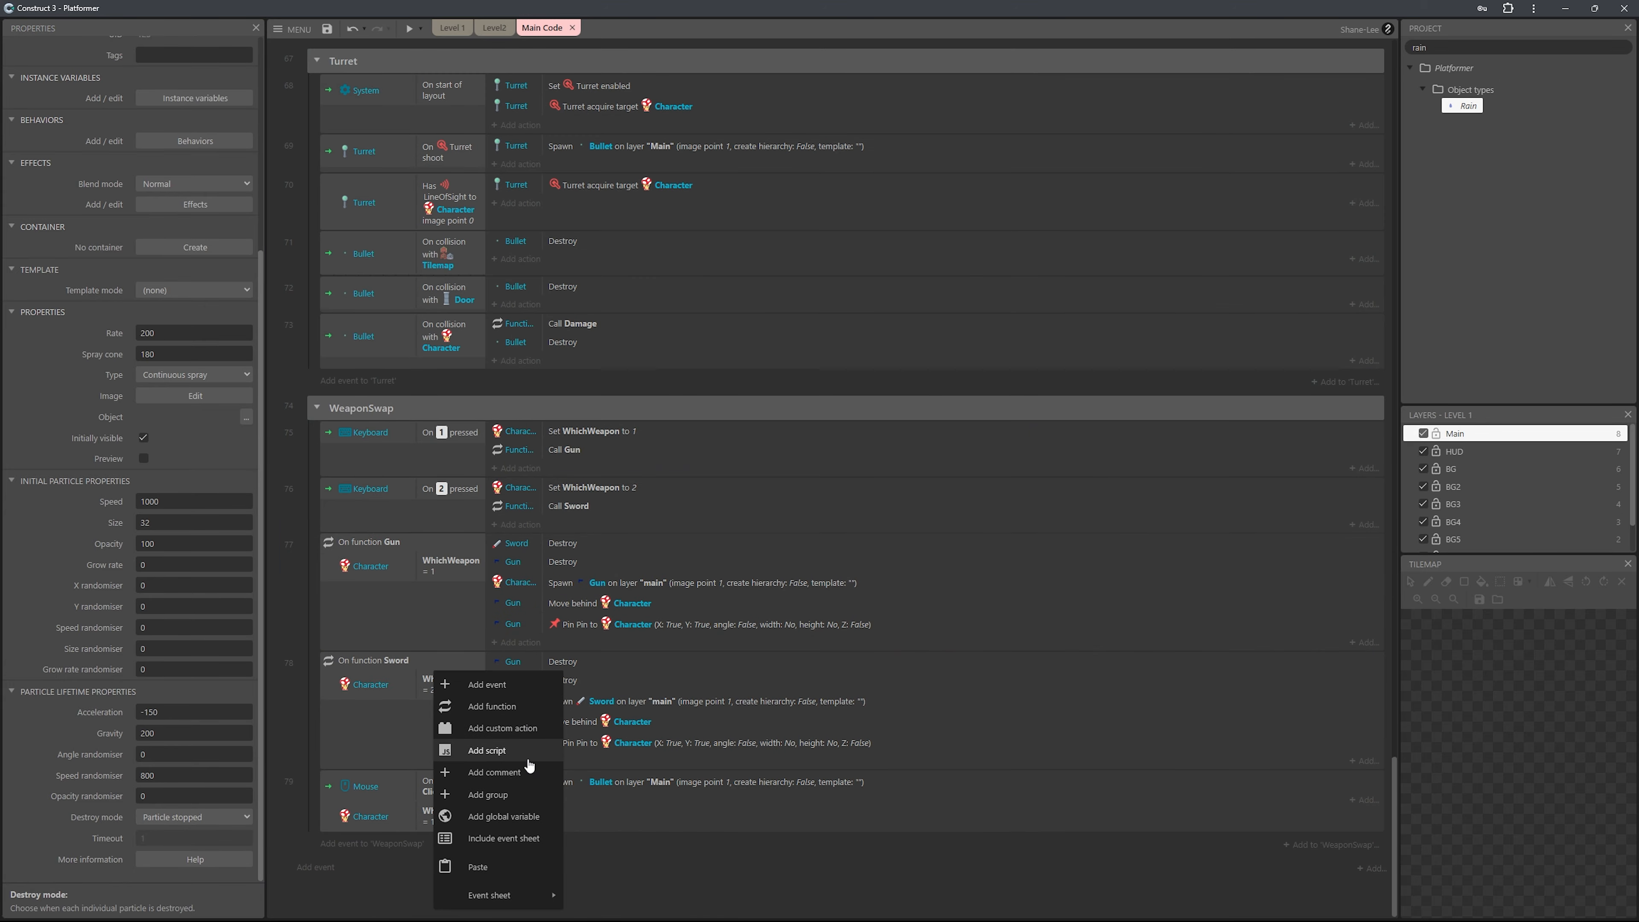
pyautogui.click(533, 789)
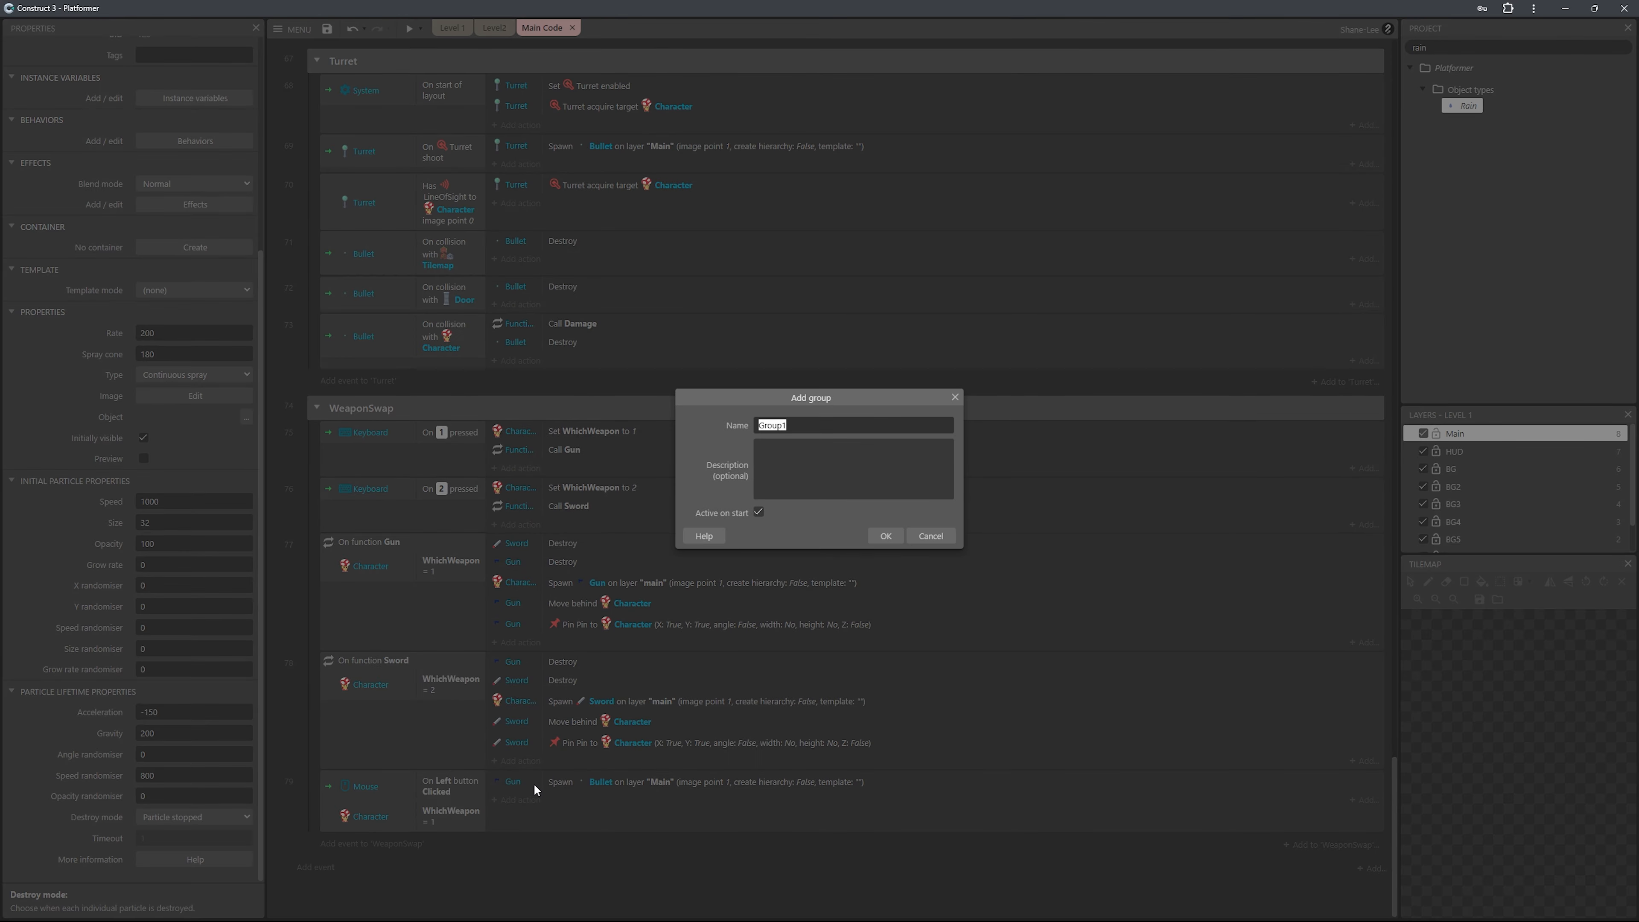
pyautogui.write('Rain')
pyautogui.press('Return')
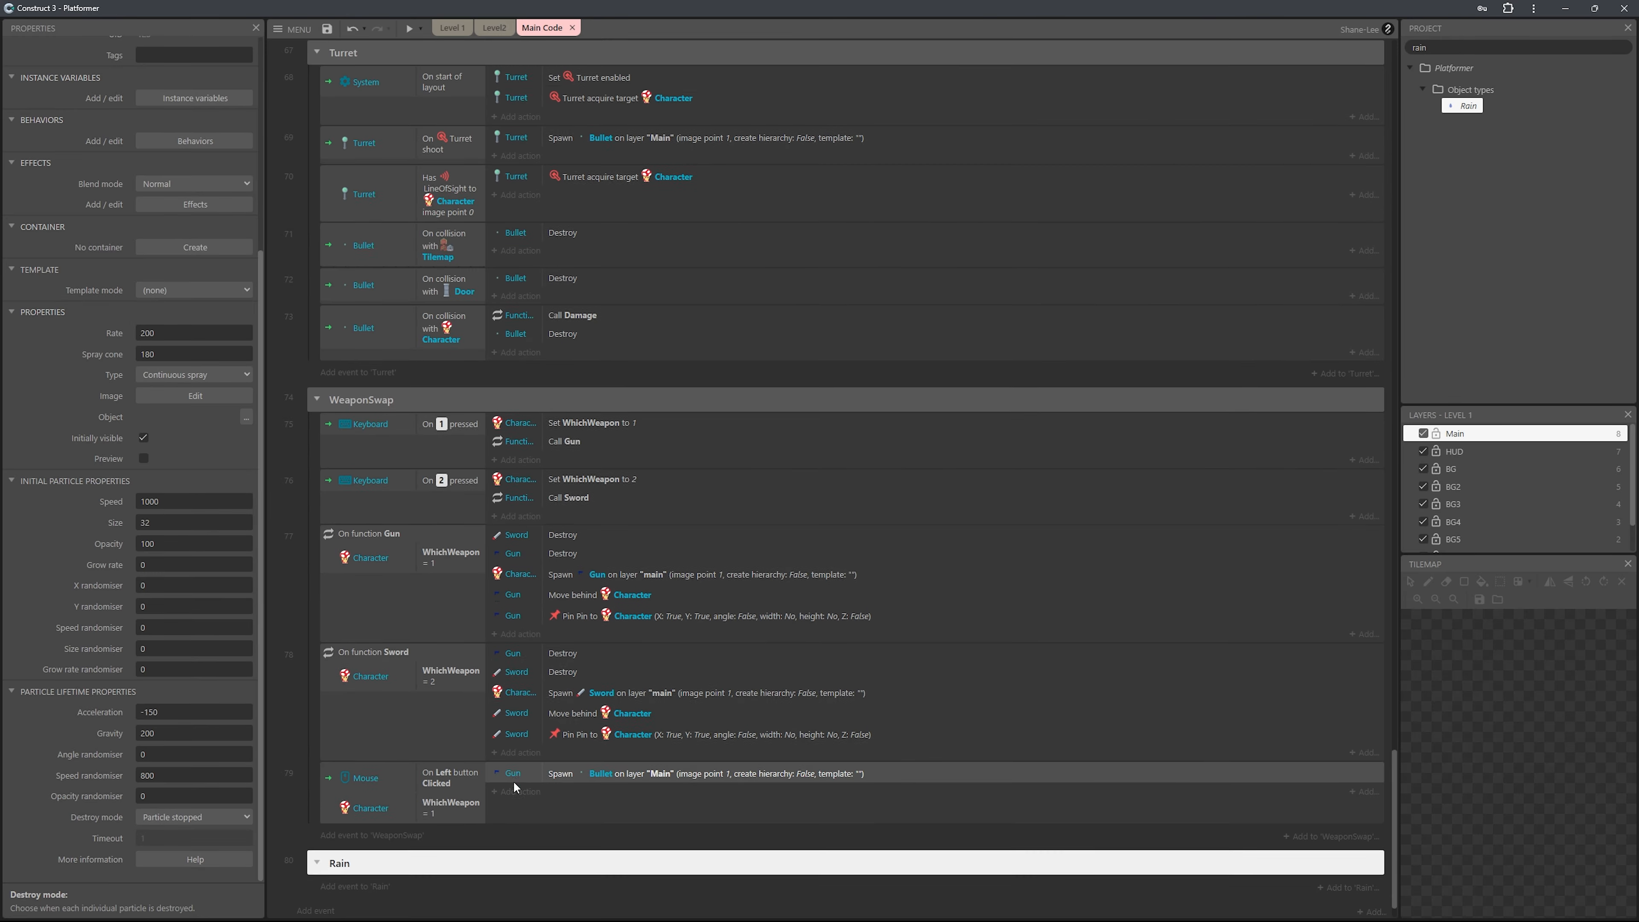
# Add a System Every tick event inside the Rain group.
pyautogui.click(372, 851)
pyautogui.press('Return')
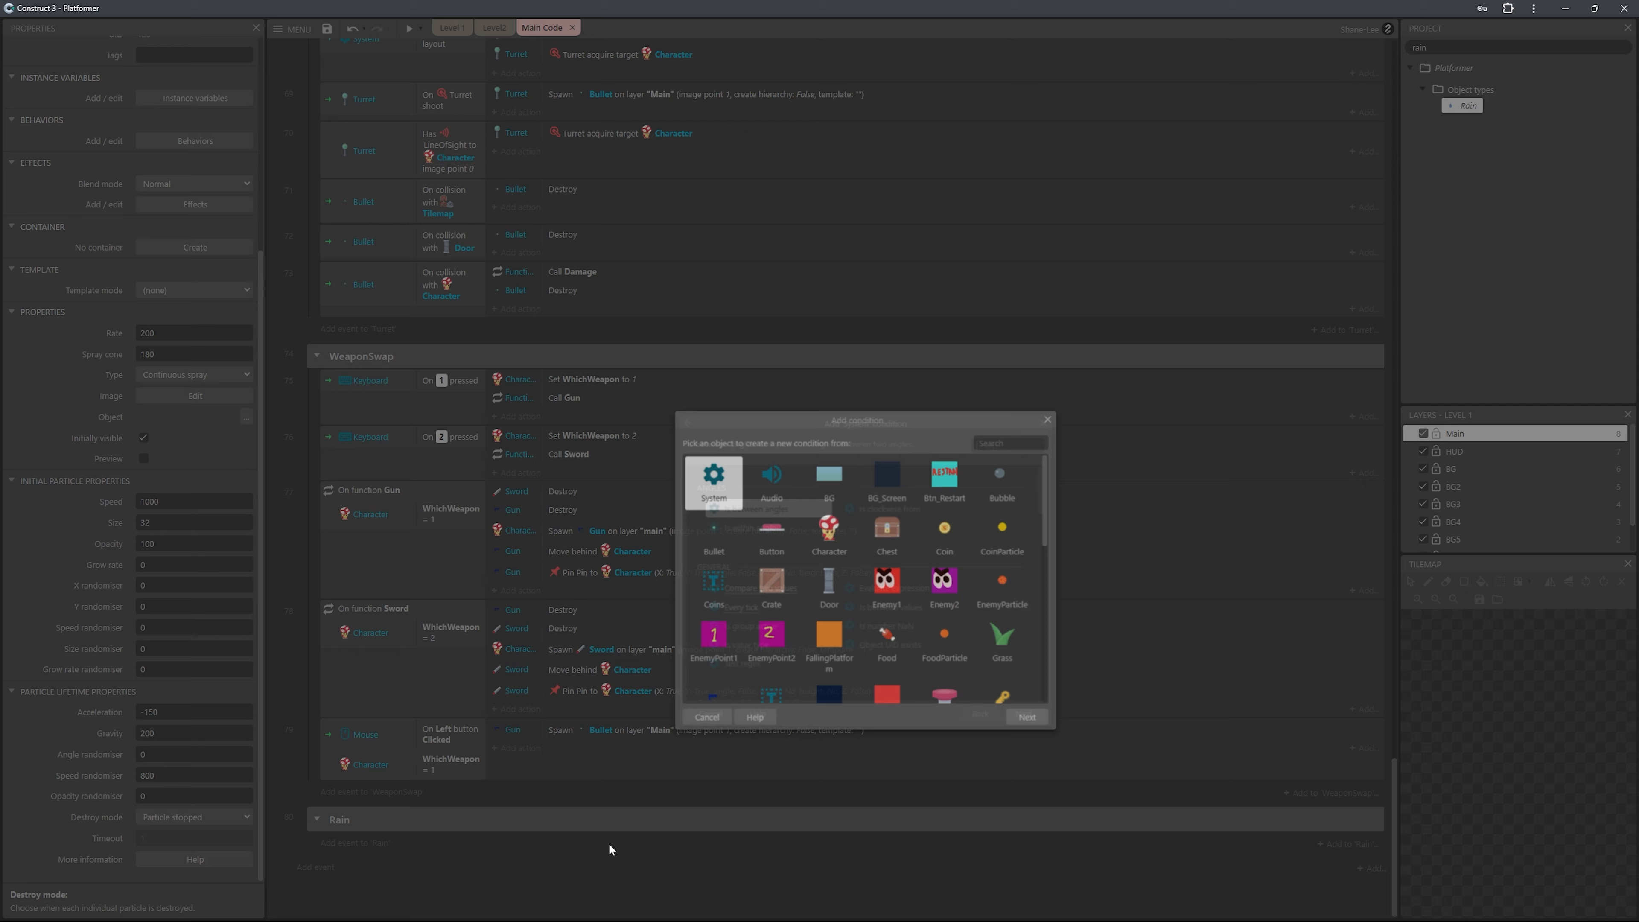
pyautogui.write('ever')
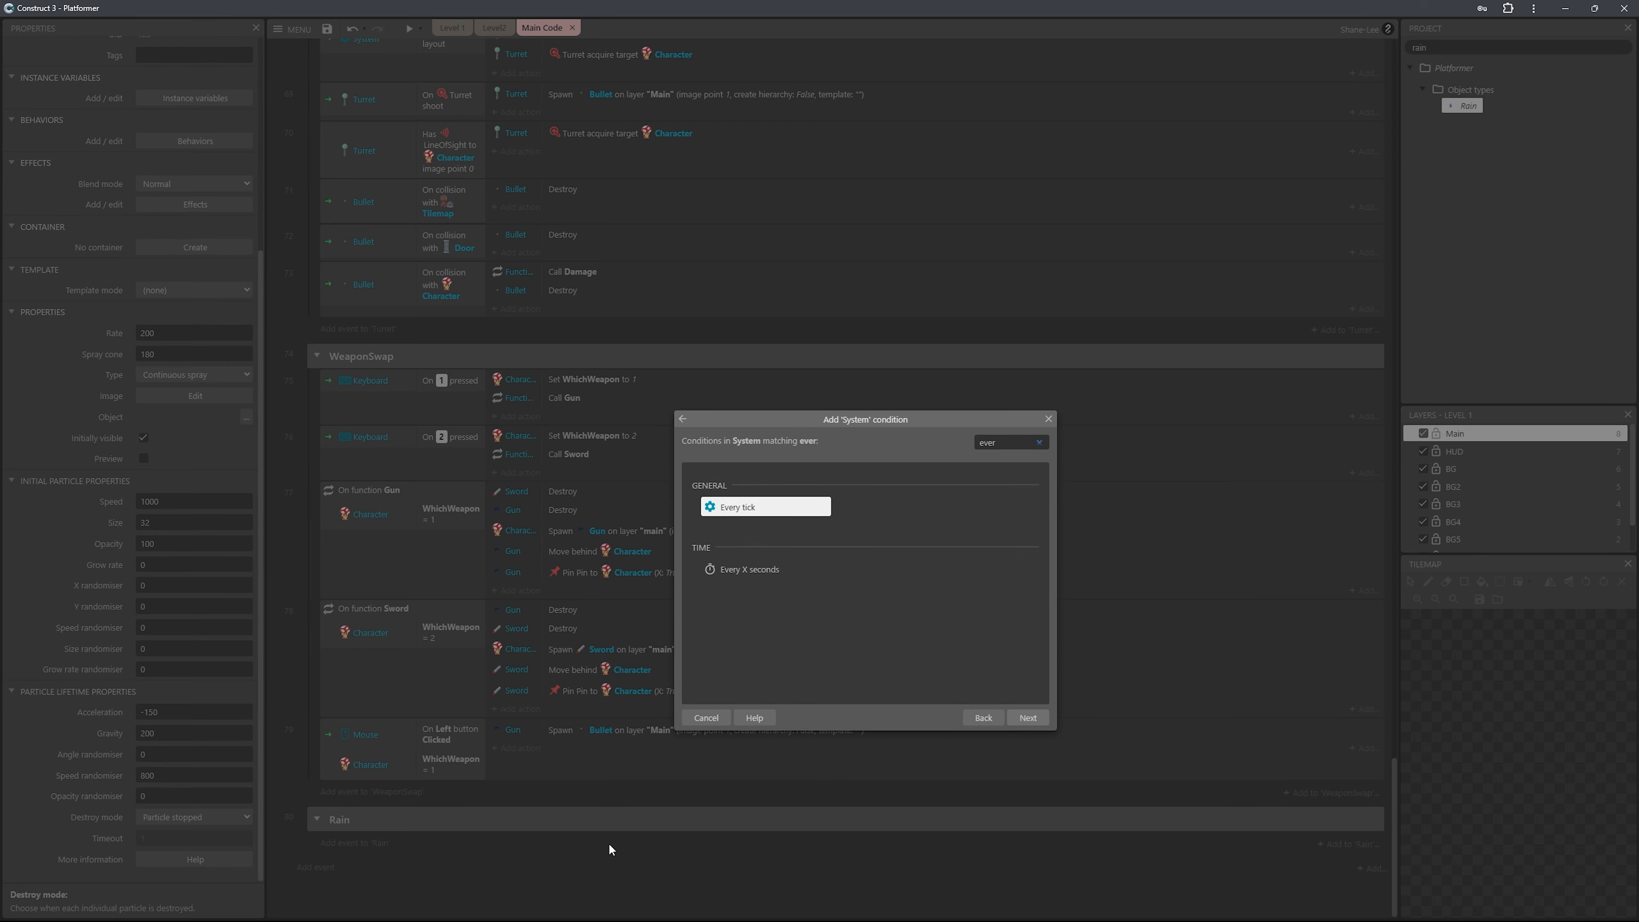
pyautogui.press('Return')
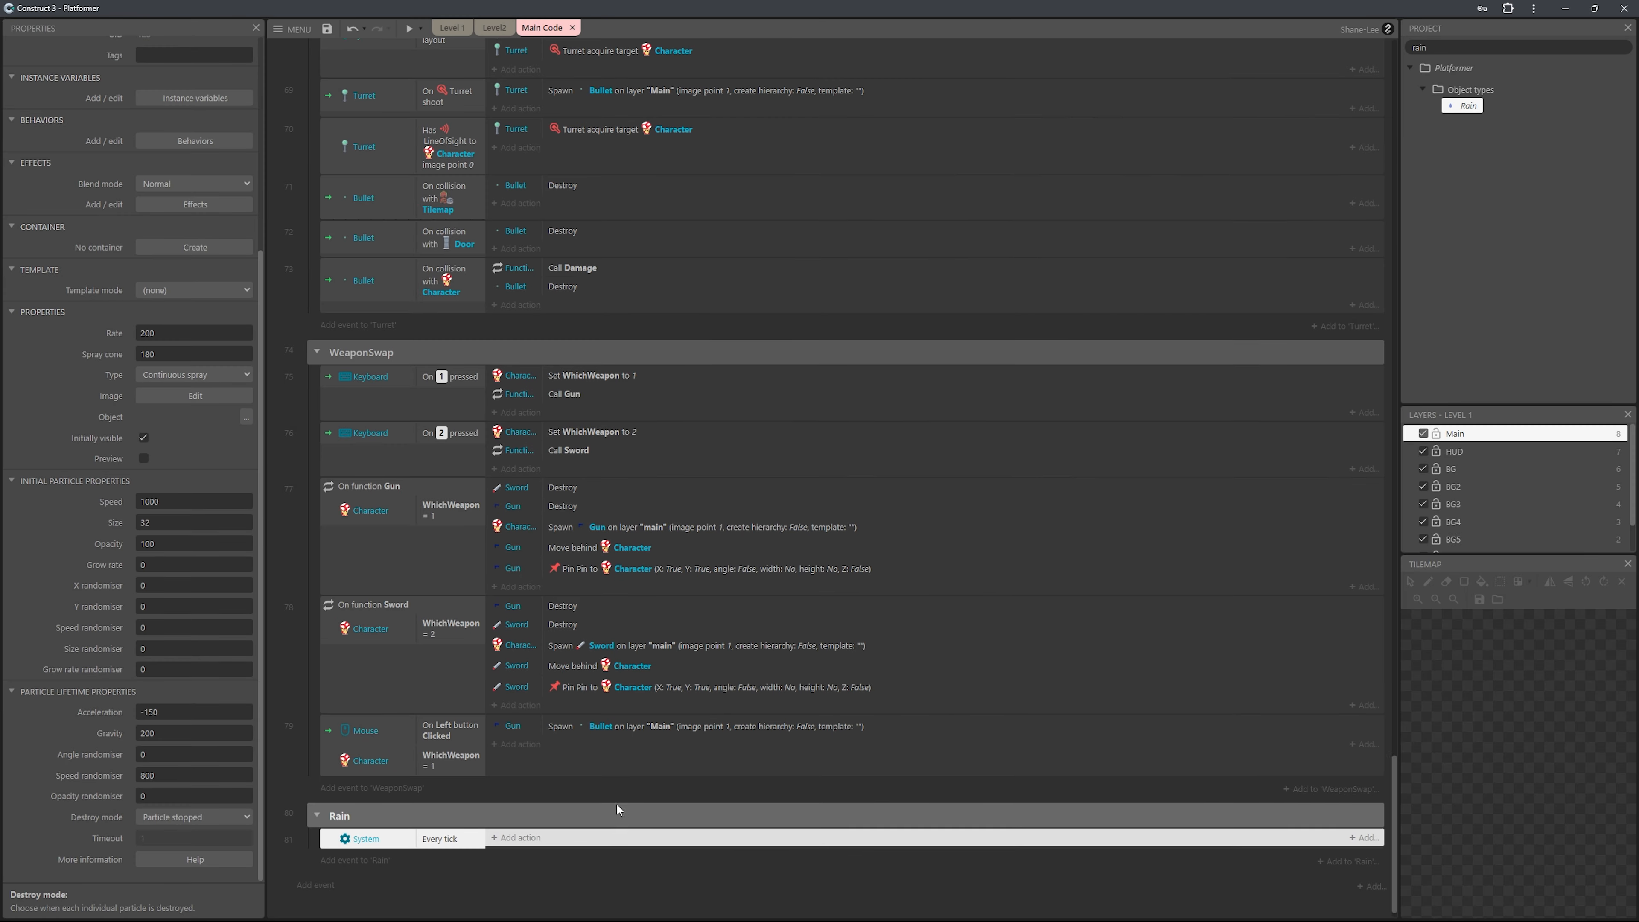
# Add a Rain action to the Every tick event that sets X to Character.X.
pyautogui.click(527, 825)
pyautogui.write('raion')
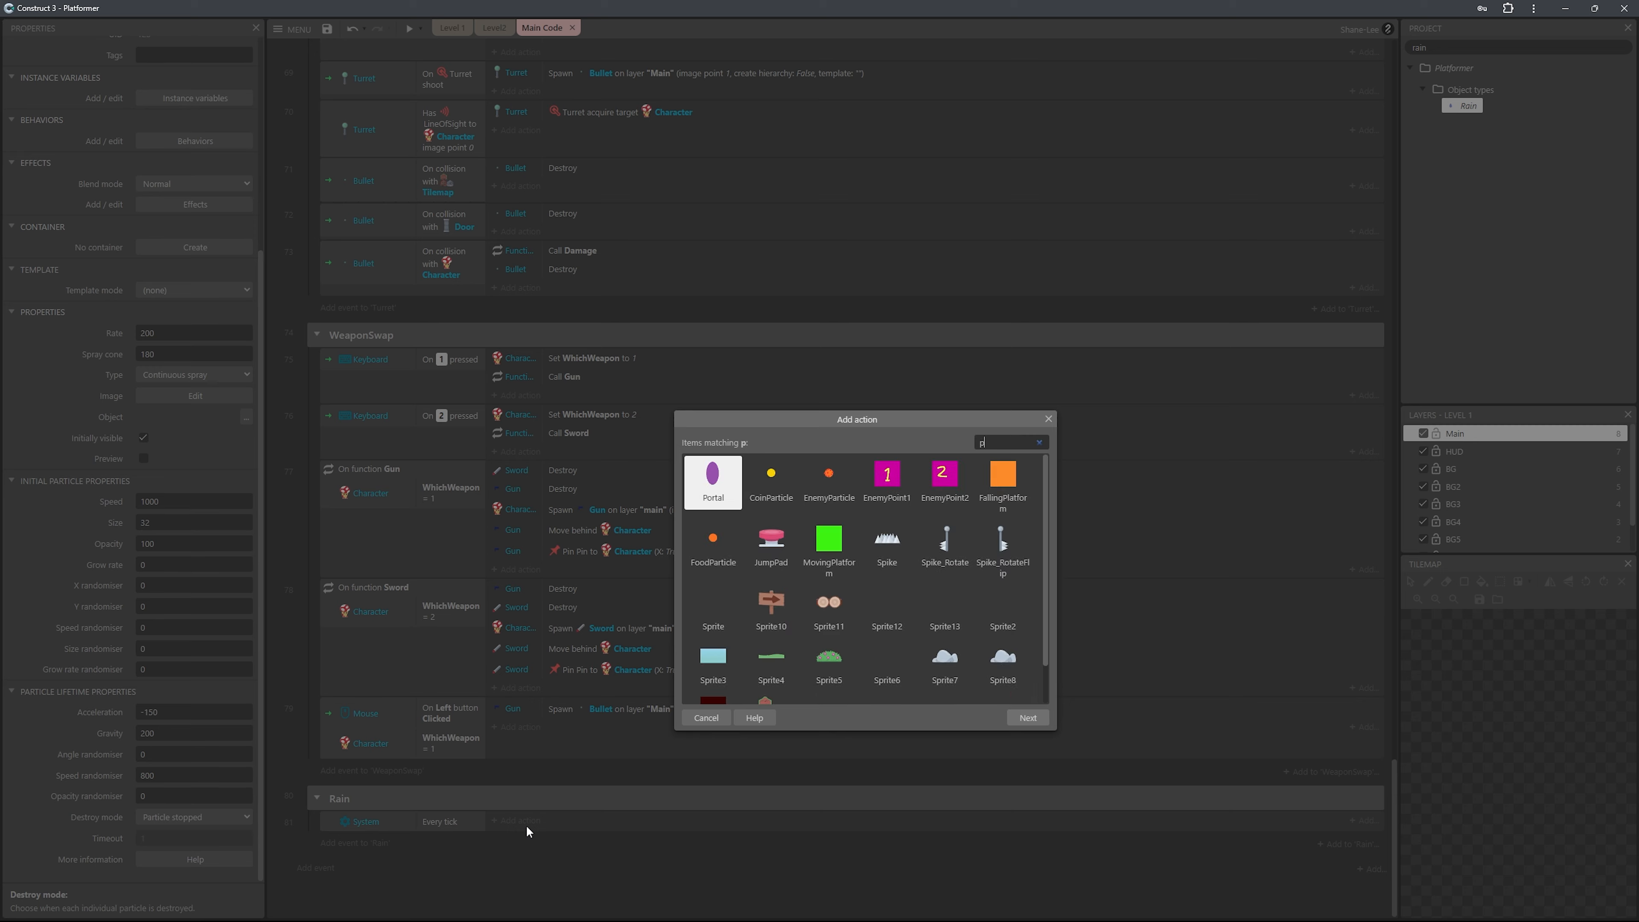
pyautogui.press('BackSpace')
pyautogui.write('n')
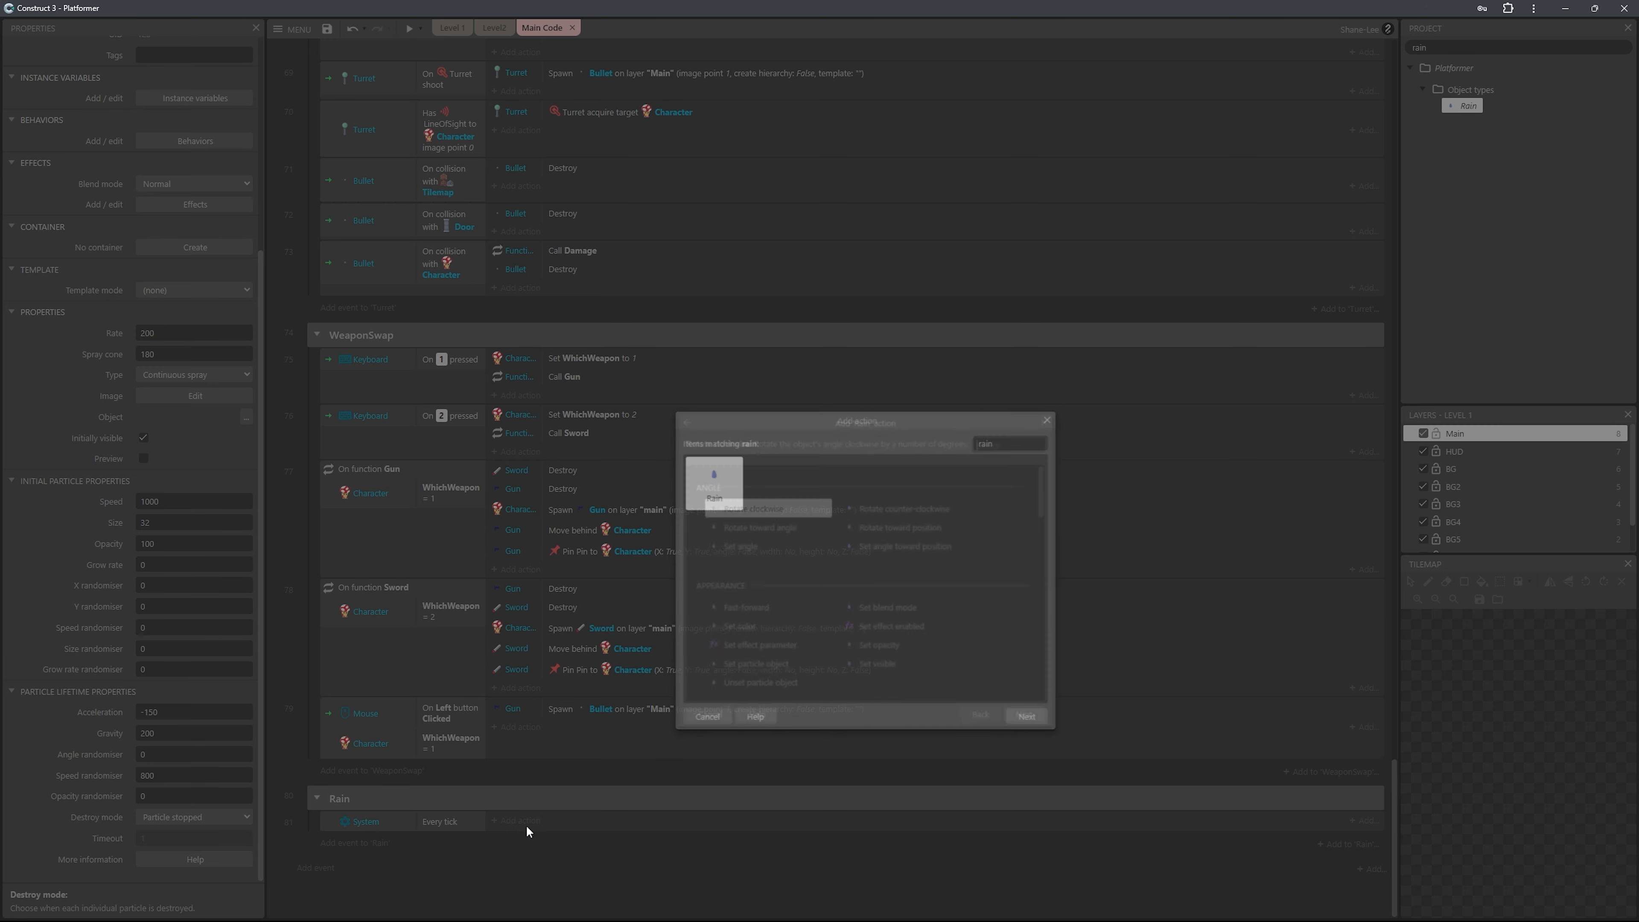
pyautogui.press('Return')
pyautogui.write('set x')
pyautogui.press('Return')
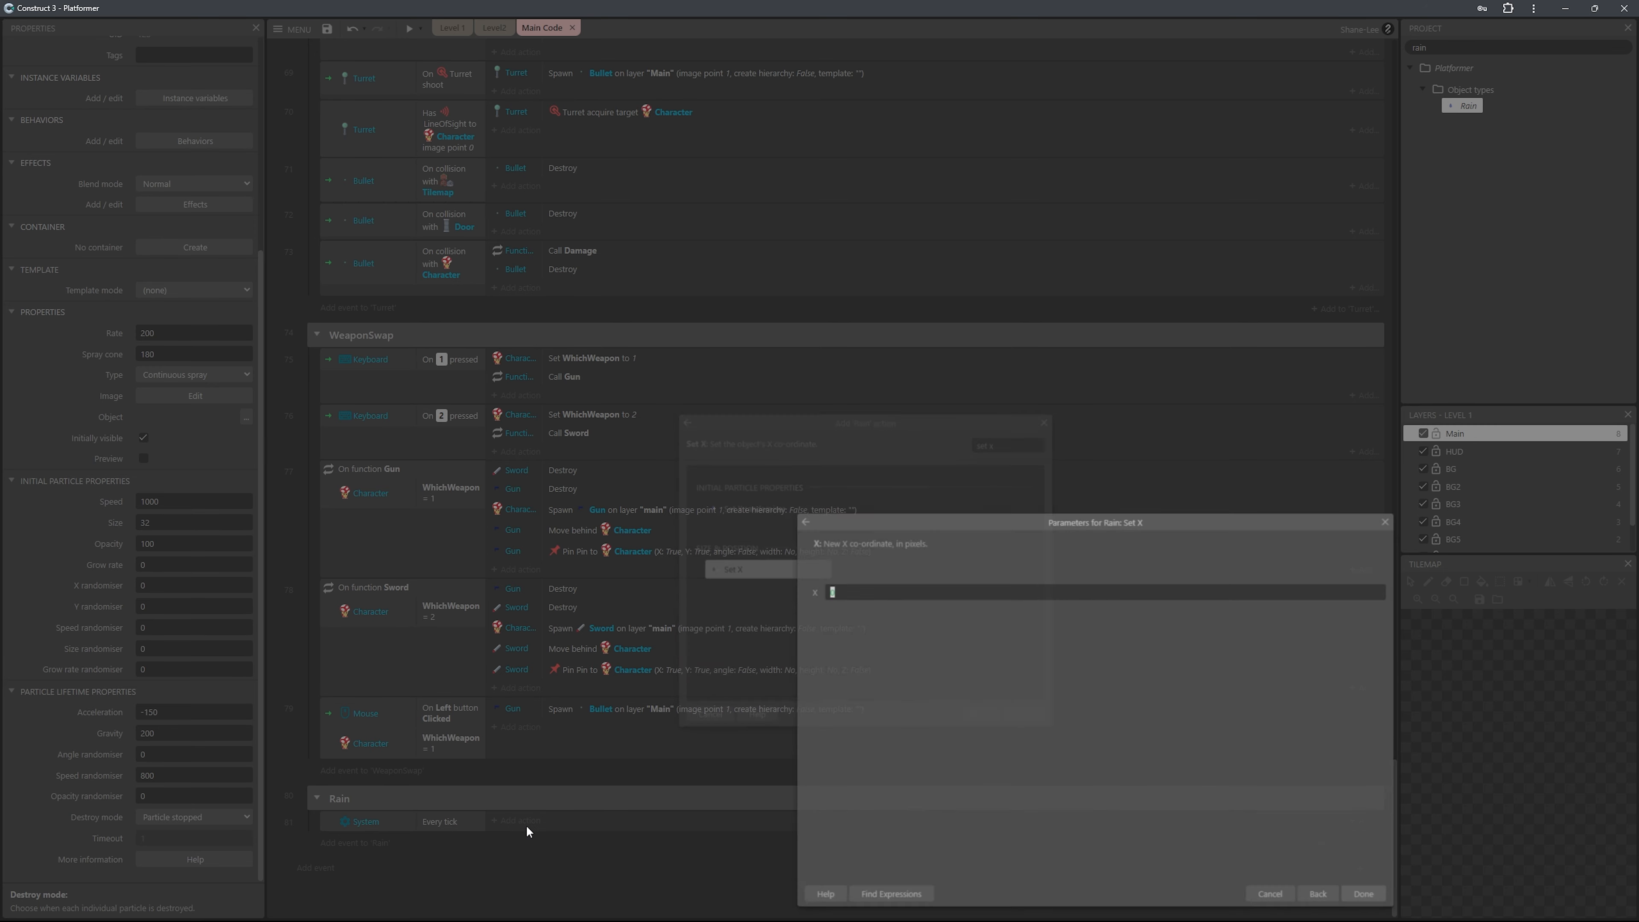
pyautogui.write('chara')
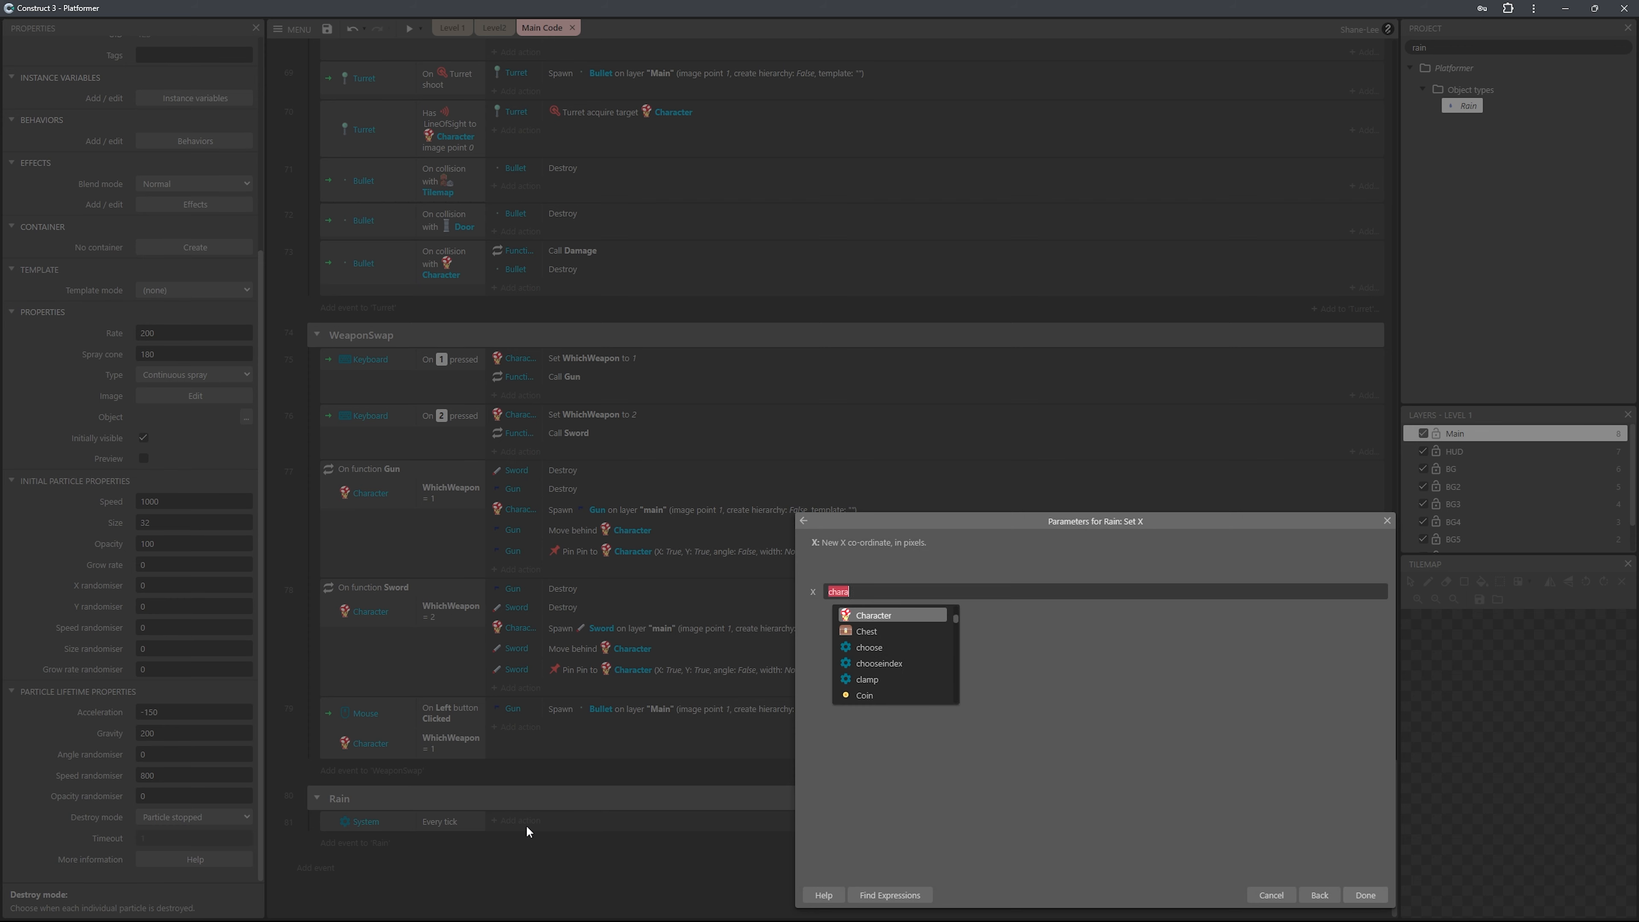
pyautogui.write('c')
pyautogui.press('Tab')
pyautogui.write('.x')
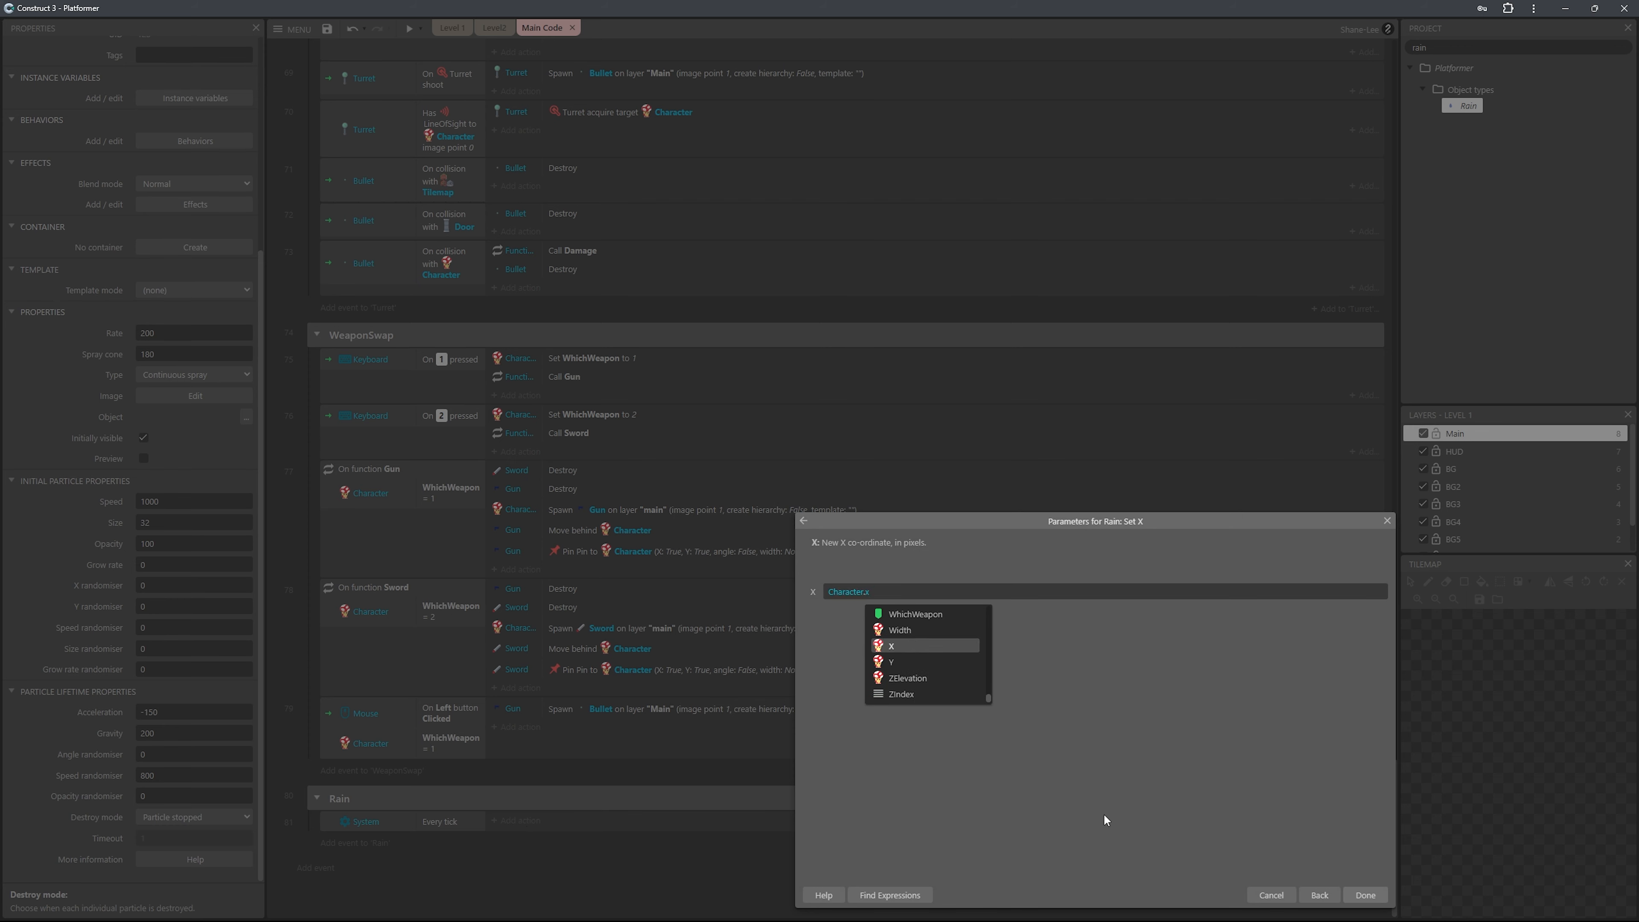
pyautogui.click(898, 648)
pyautogui.click(1363, 895)
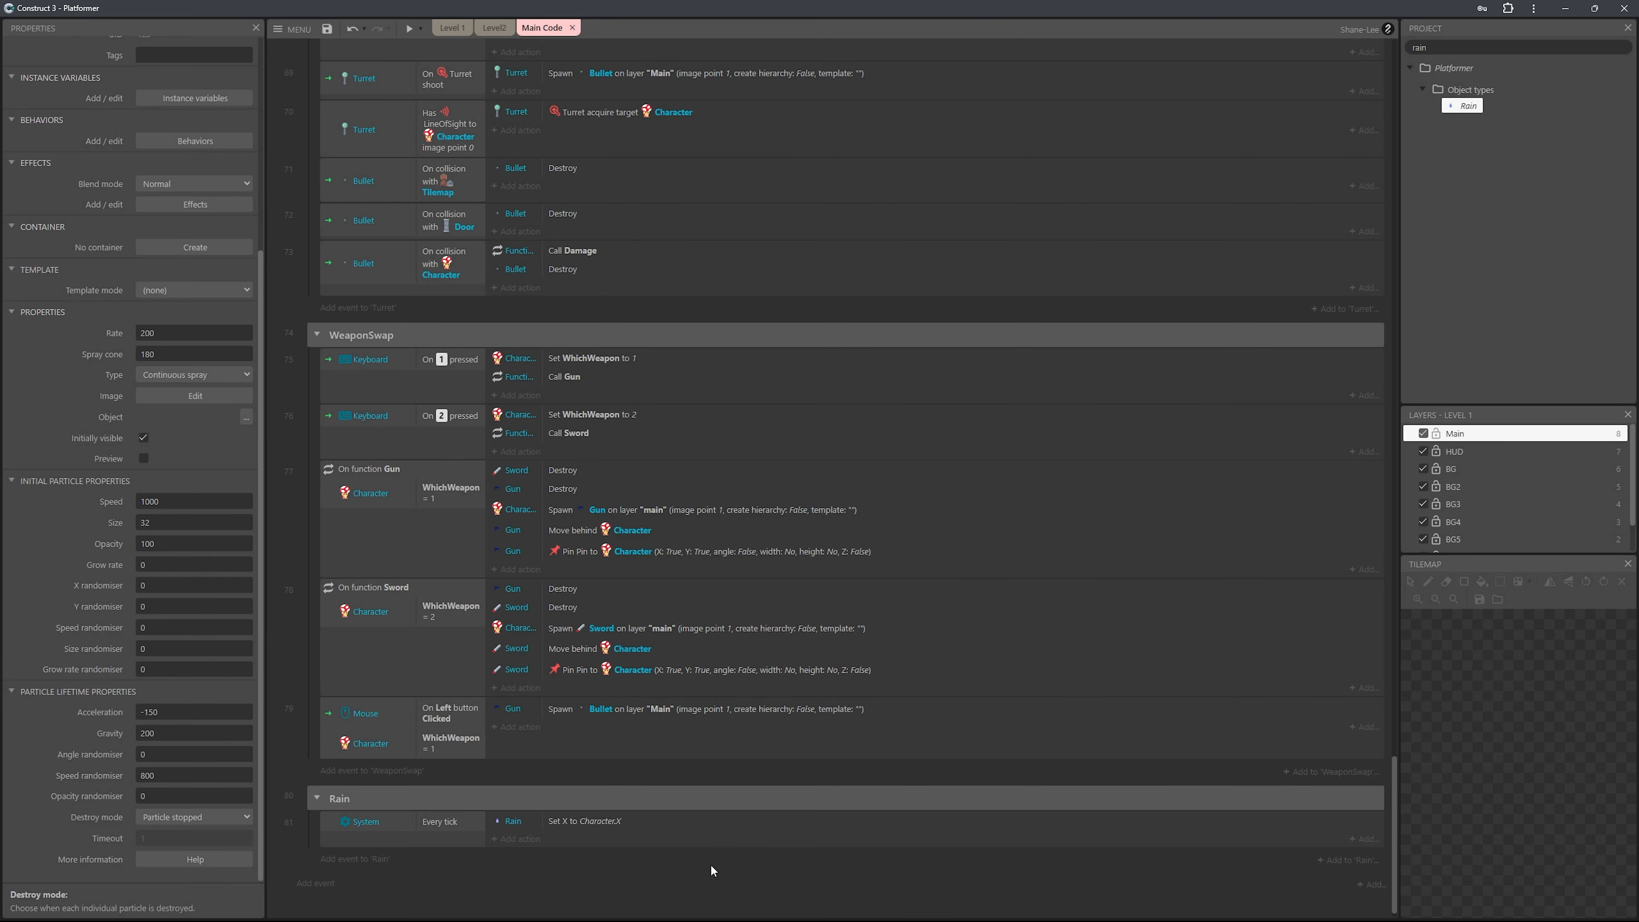
# Duplicate the Rain Set X action within the Every tick event.
pyautogui.hotkey('ctrl', 'c')
pyautogui.hotkey('ctrl', 'v')
pyautogui.scroll(-1, 668, 852)
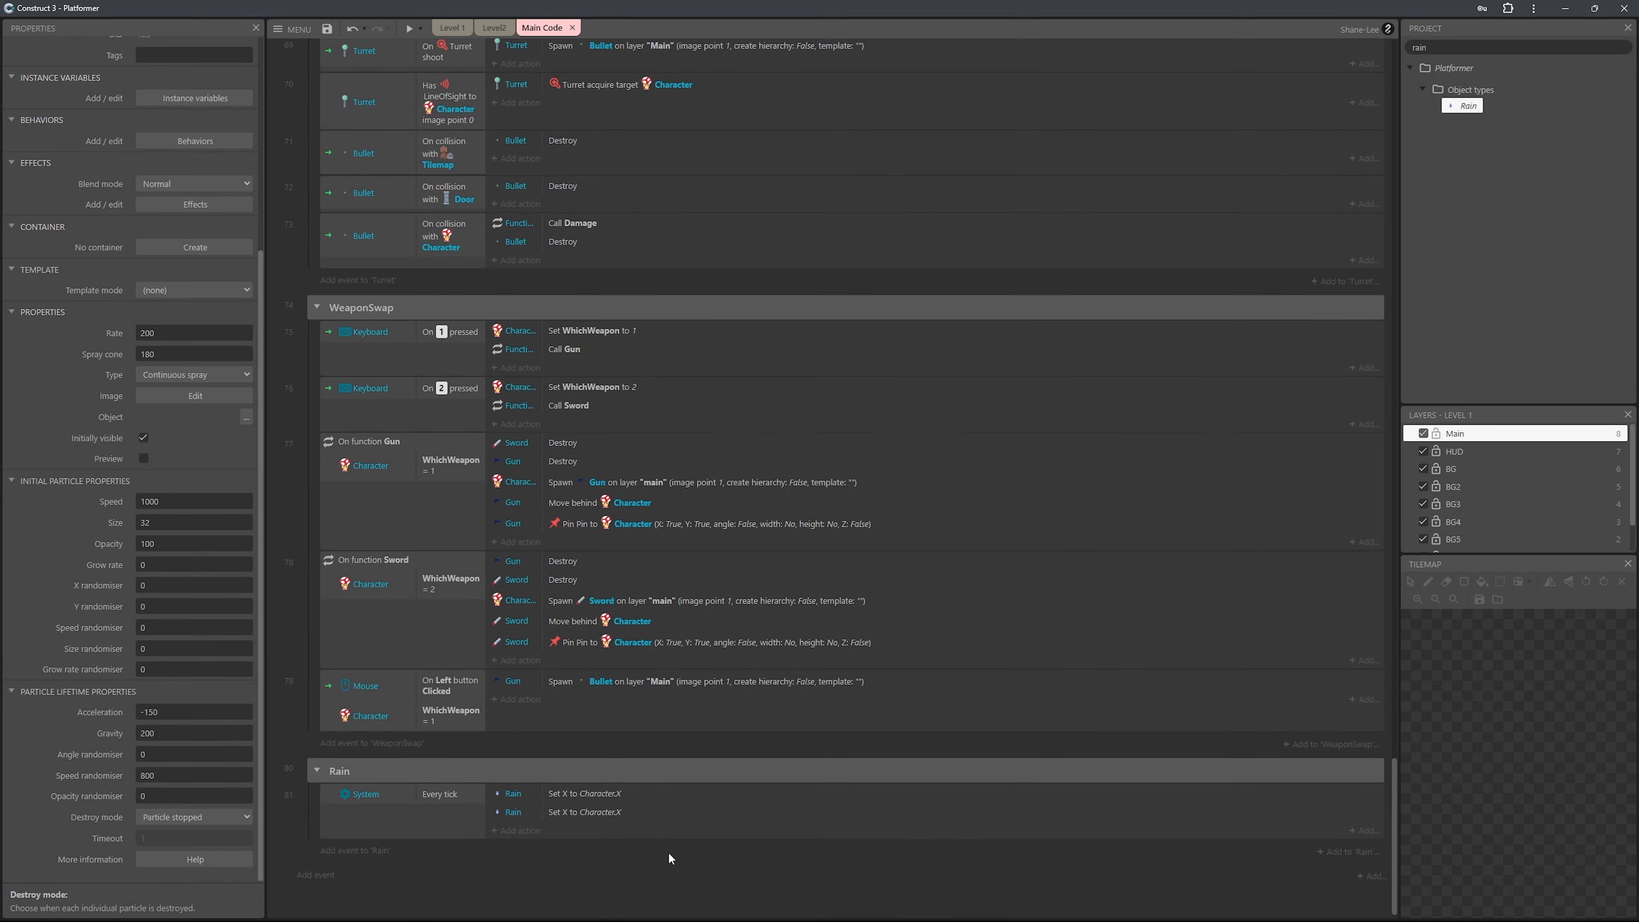
# Change the duplicated Rain action to Set Y with the value Character.Y - 1200.
pyautogui.doubleClick(623, 803)
pyautogui.click(885, 593)
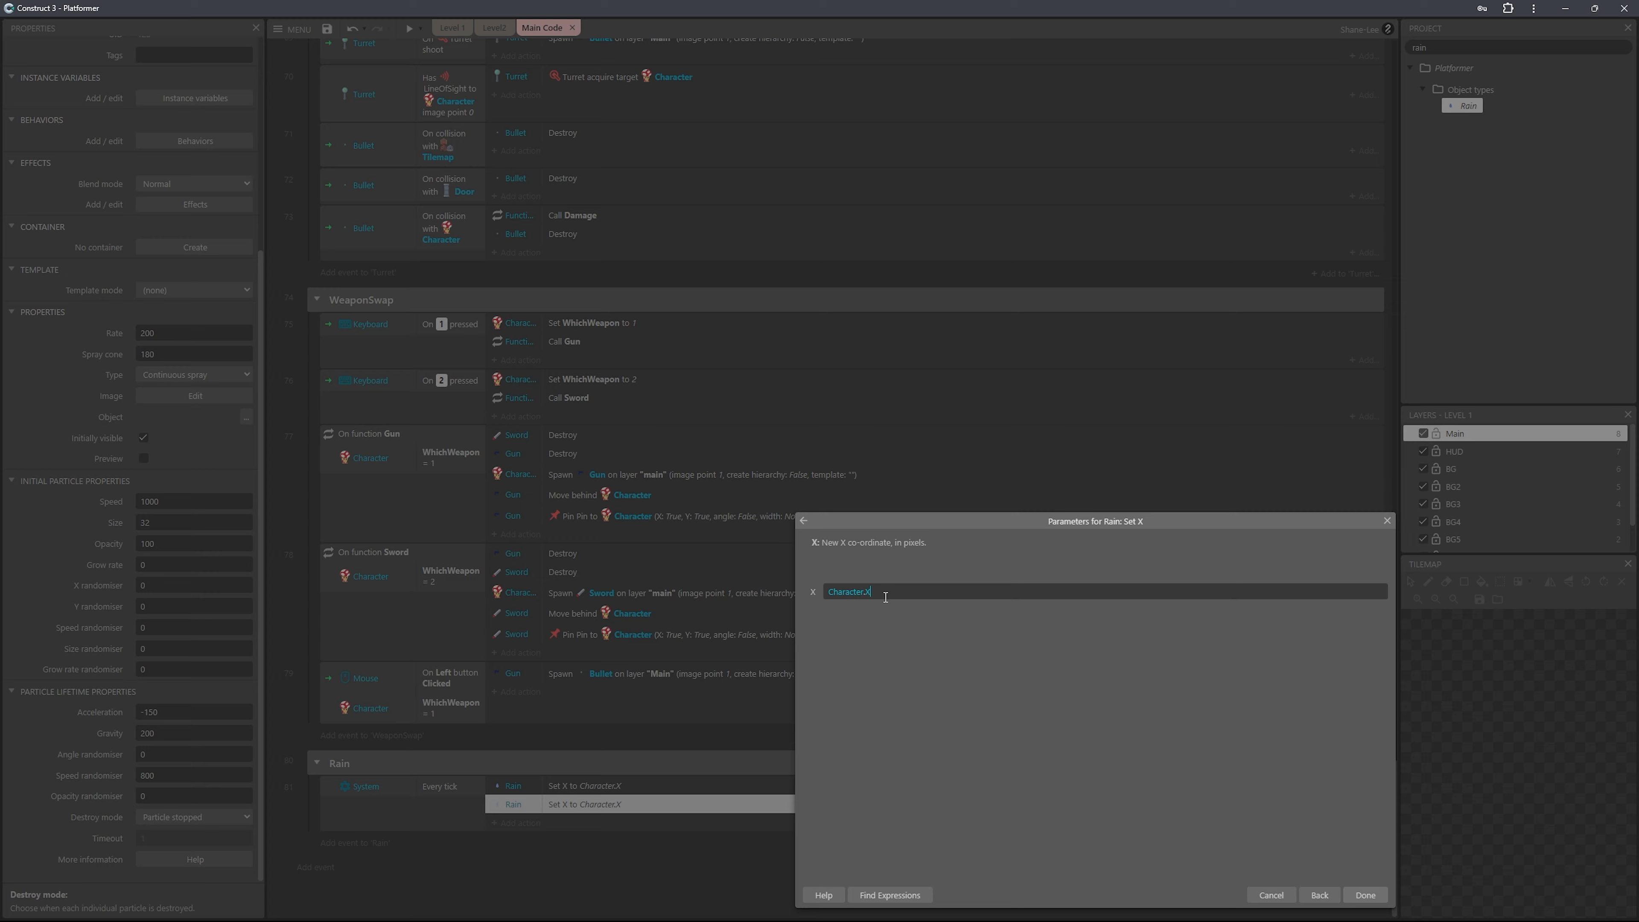
pyautogui.click(803, 521)
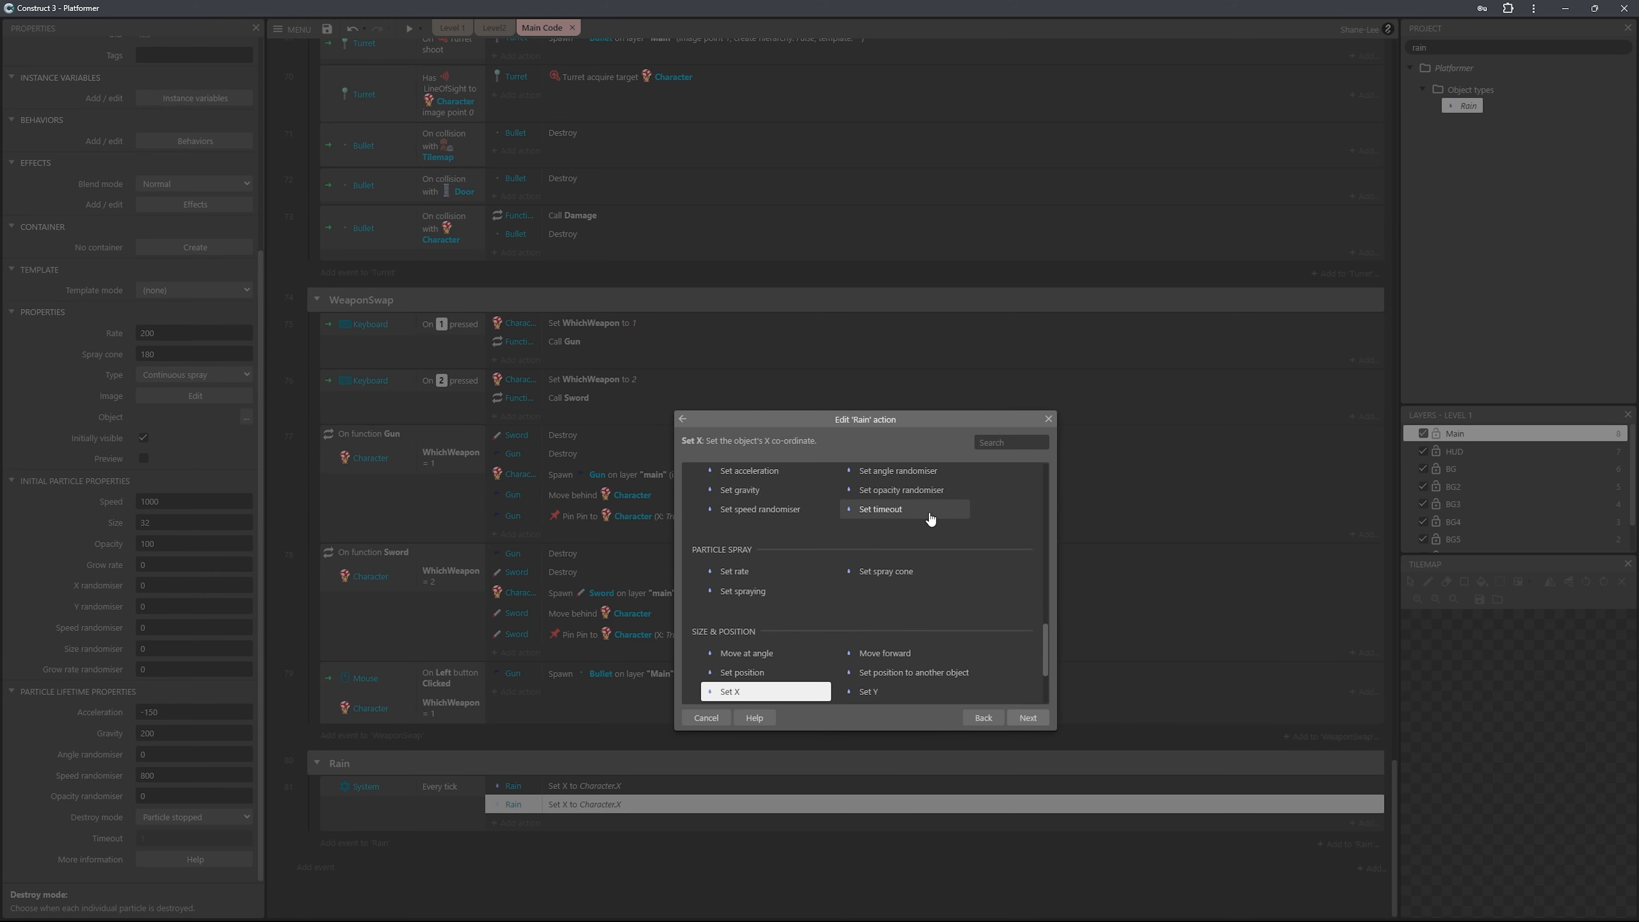
pyautogui.doubleClick(904, 691)
pyautogui.click(909, 593)
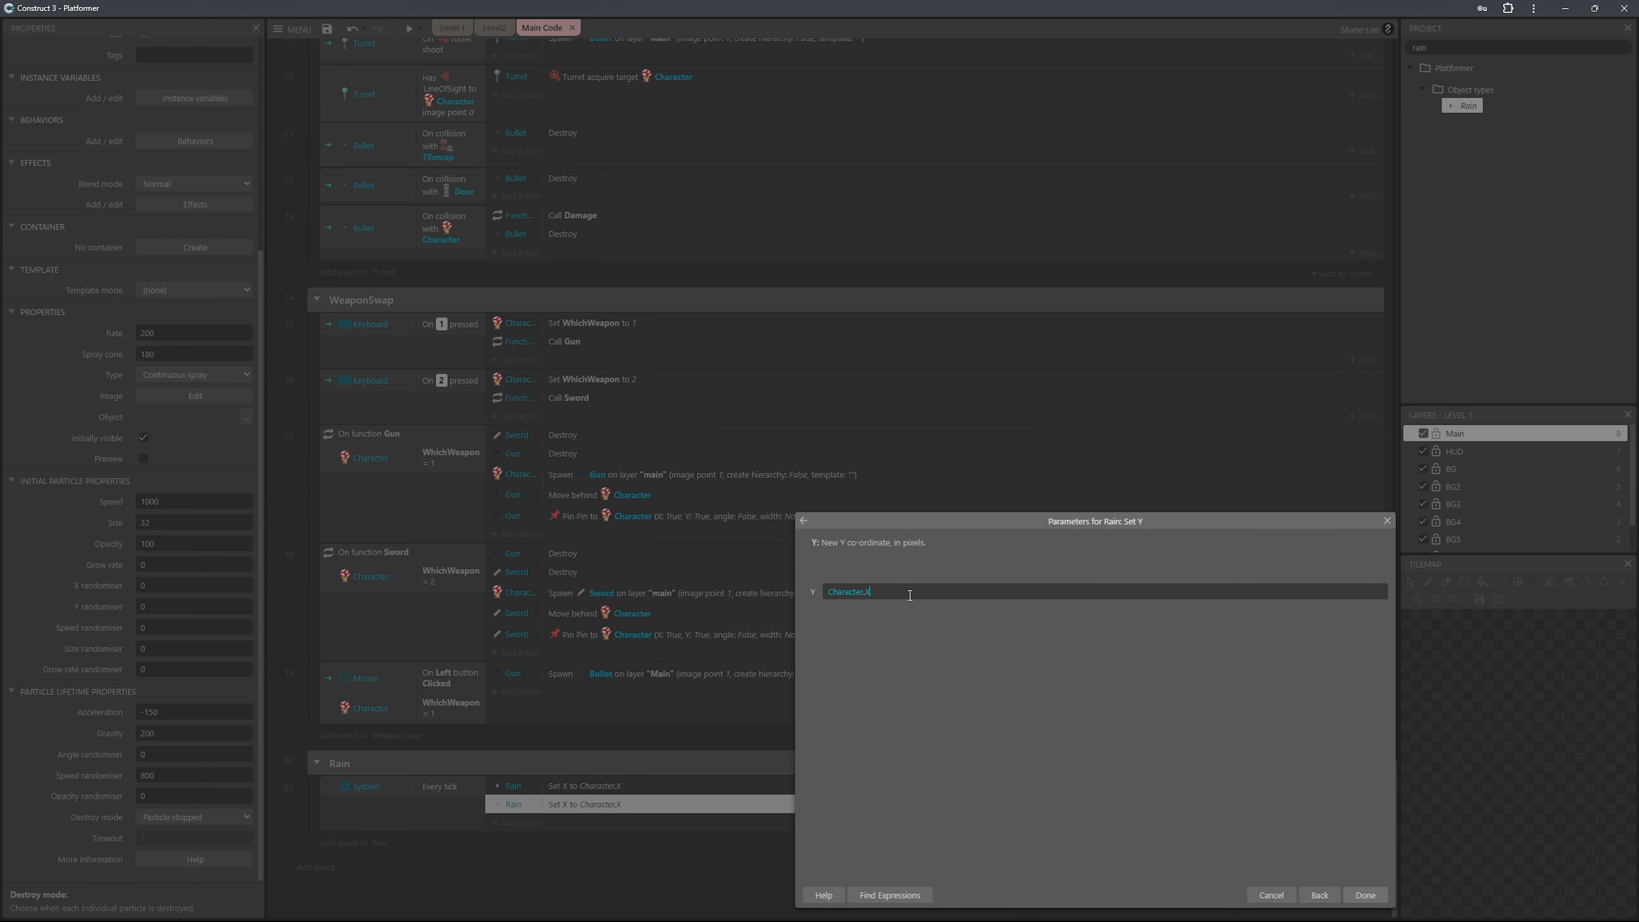
pyautogui.click(954, 665)
pyautogui.write('- 1200')
pyautogui.click(1360, 897)
# Run the game preview and move the character right with jumps to check that the rain follows it.
pyautogui.press('F5')
pyautogui.press('Right')
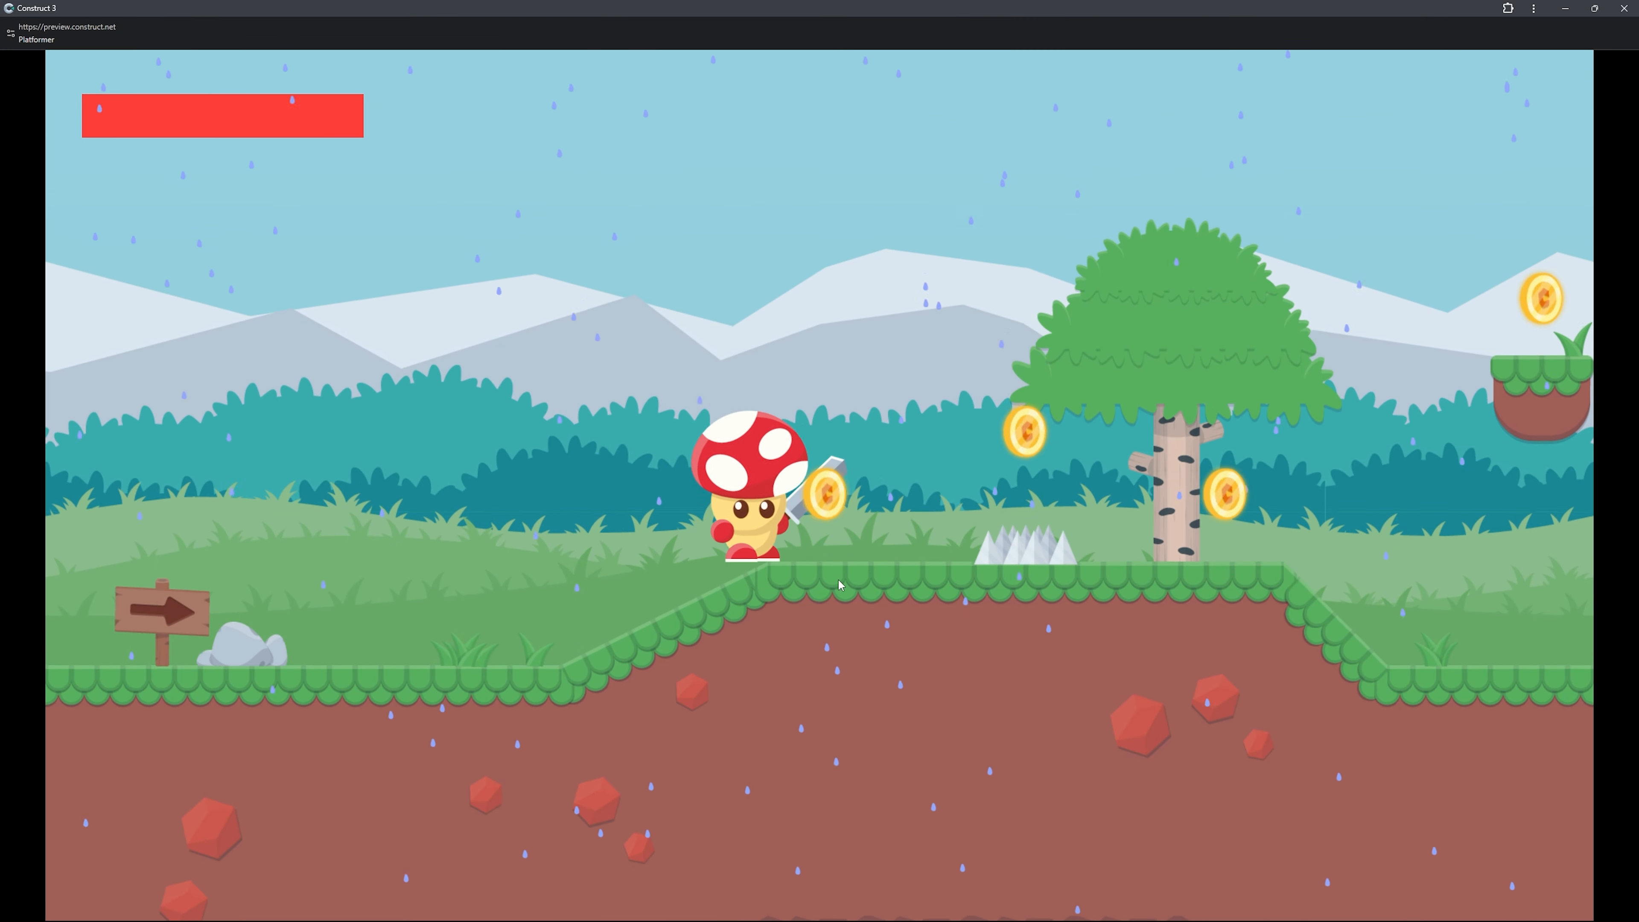
pyautogui.press('Up')
pyautogui.press('Right')
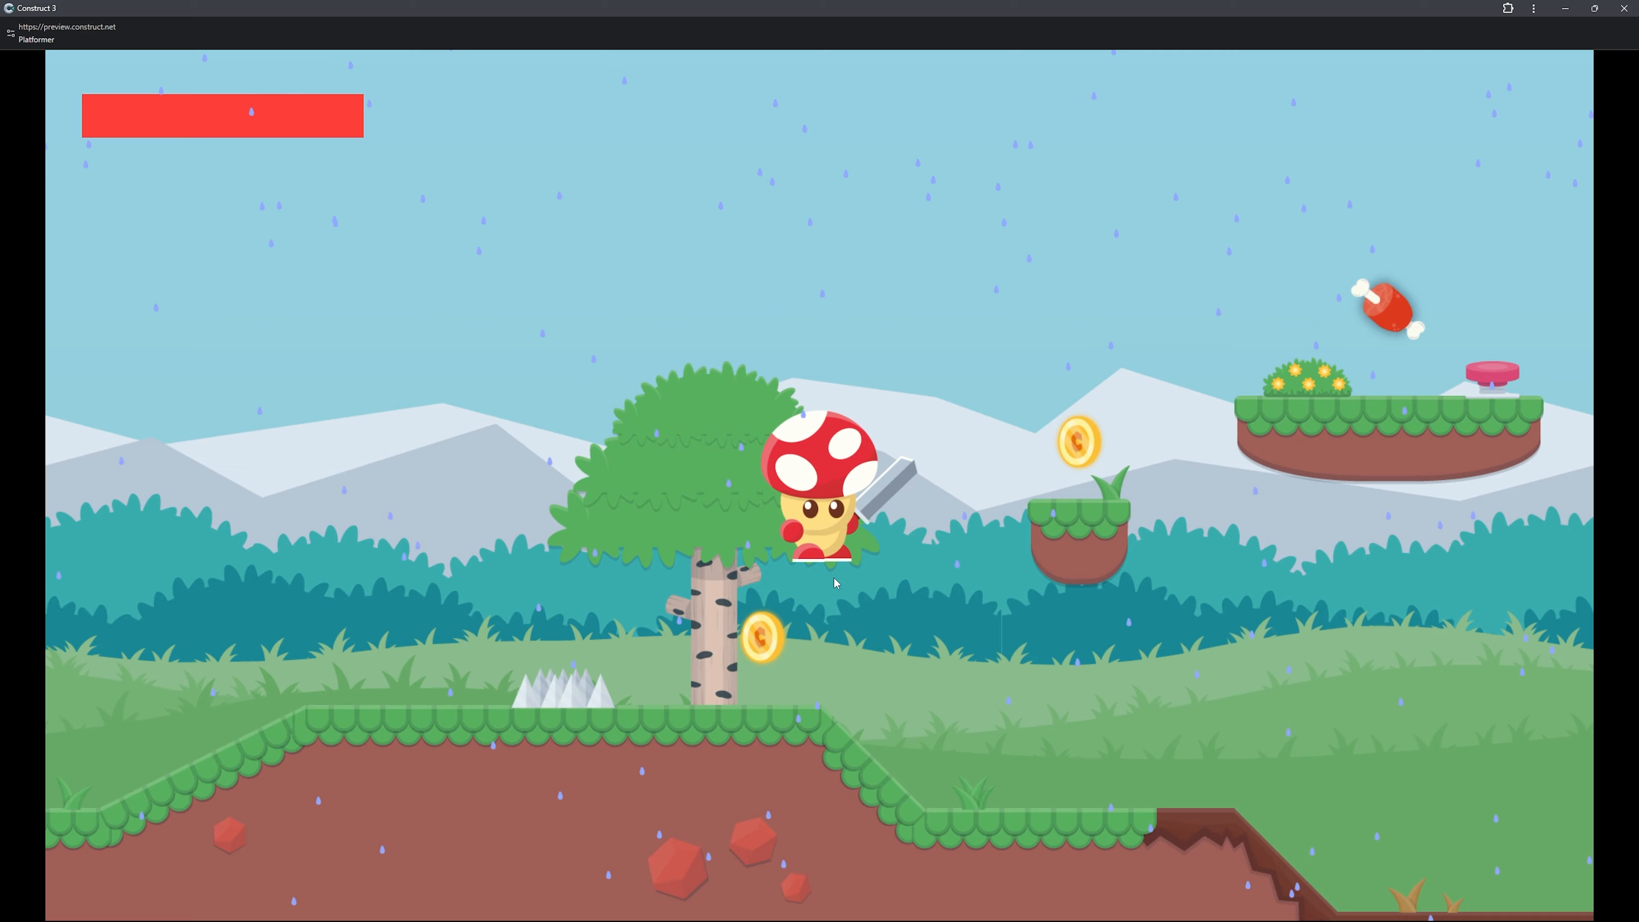
pyautogui.press('Right')
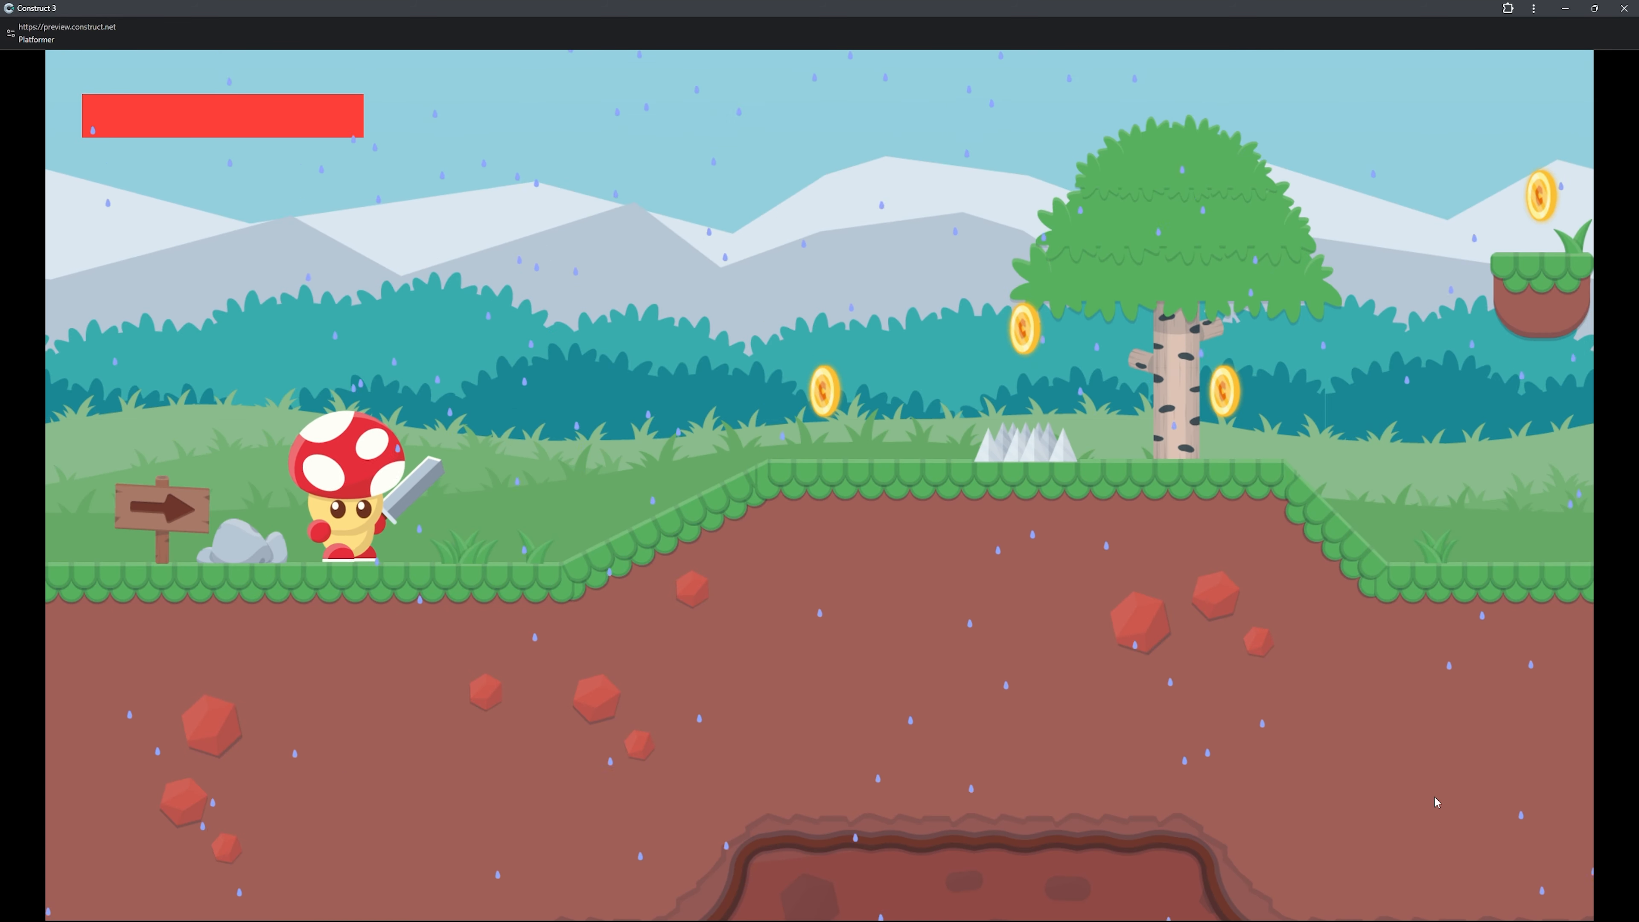
pyautogui.press('Right')
pyautogui.press('Up')
pyautogui.press('Right')
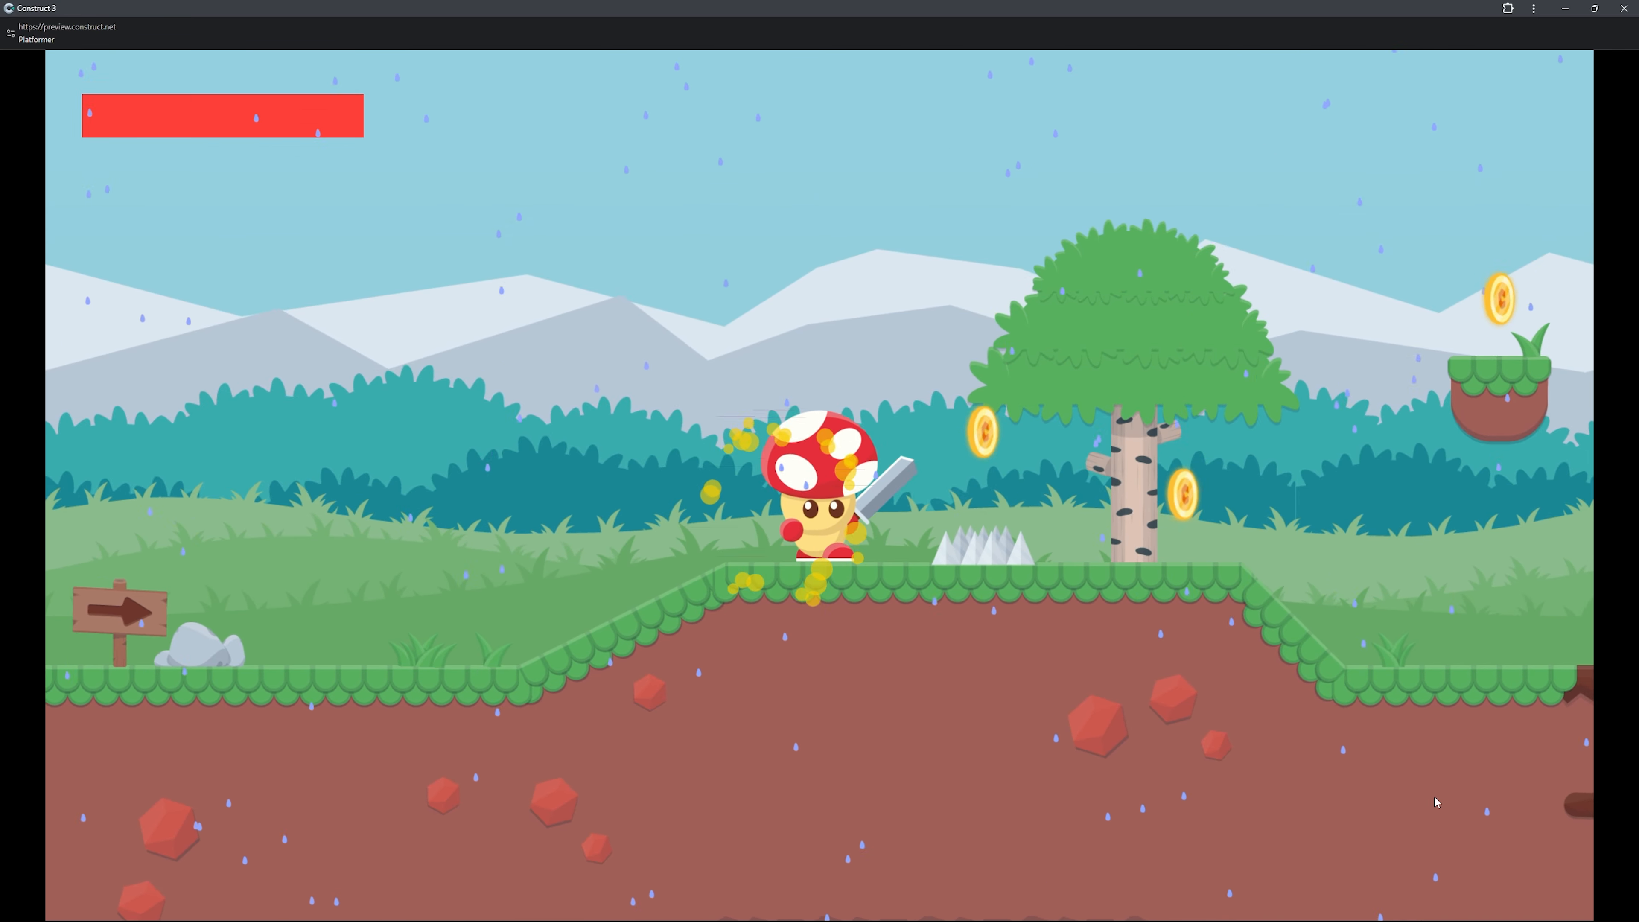
pyautogui.press('Up')
pyautogui.press('Right')
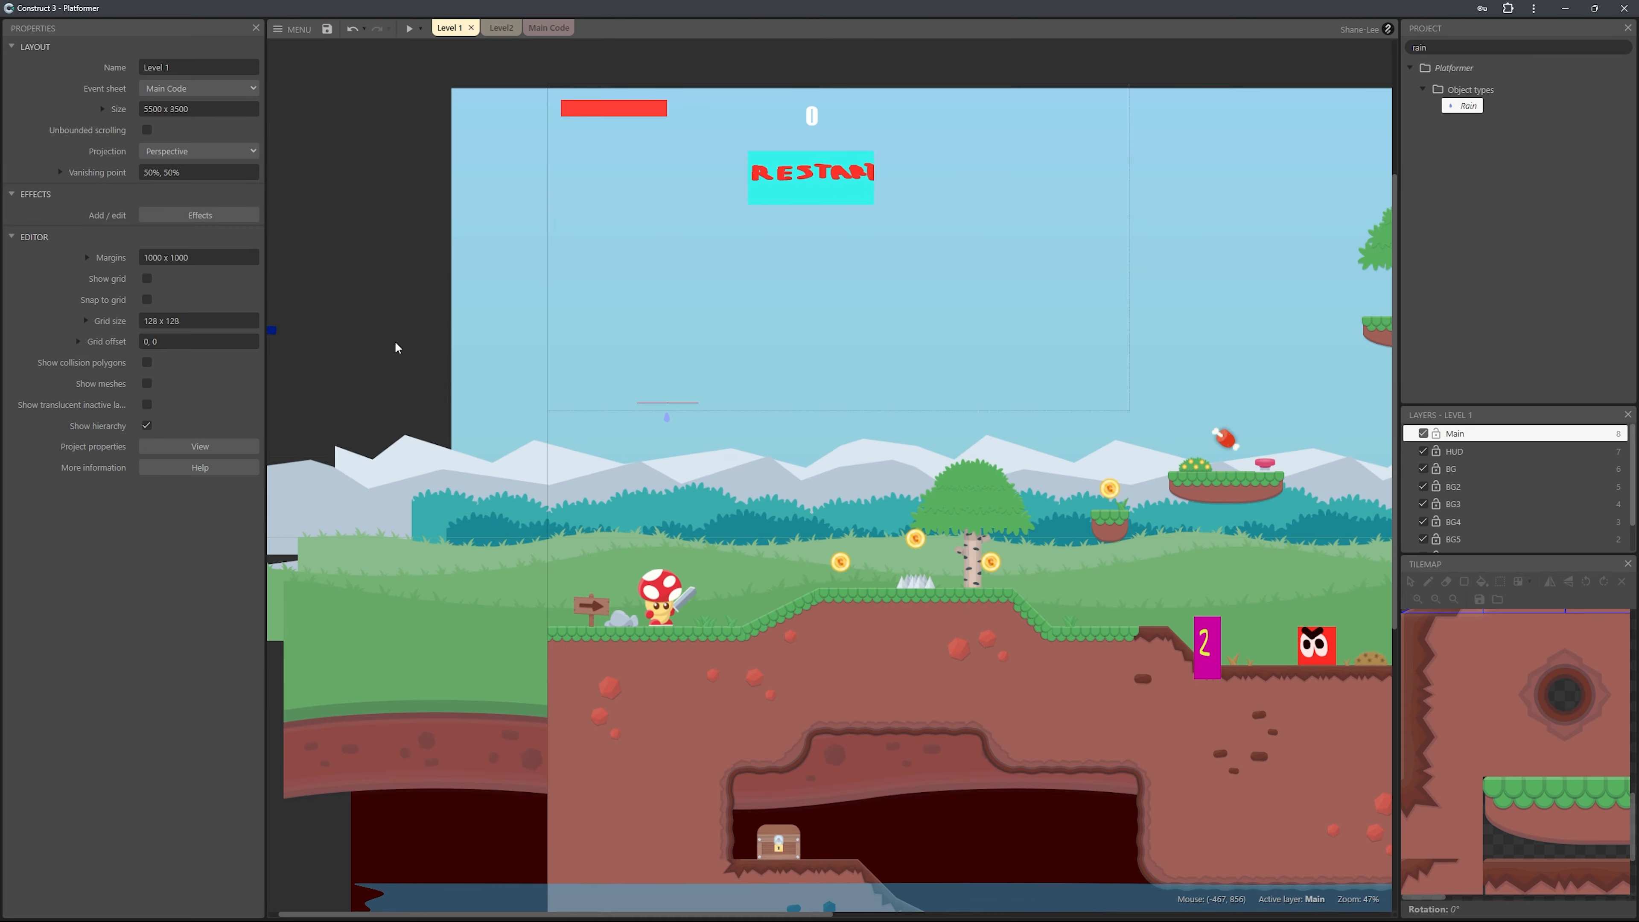
# Insert a new Sprite object in the empty area beside the Level 1 layout.
pyautogui.rightClick(398, 329)
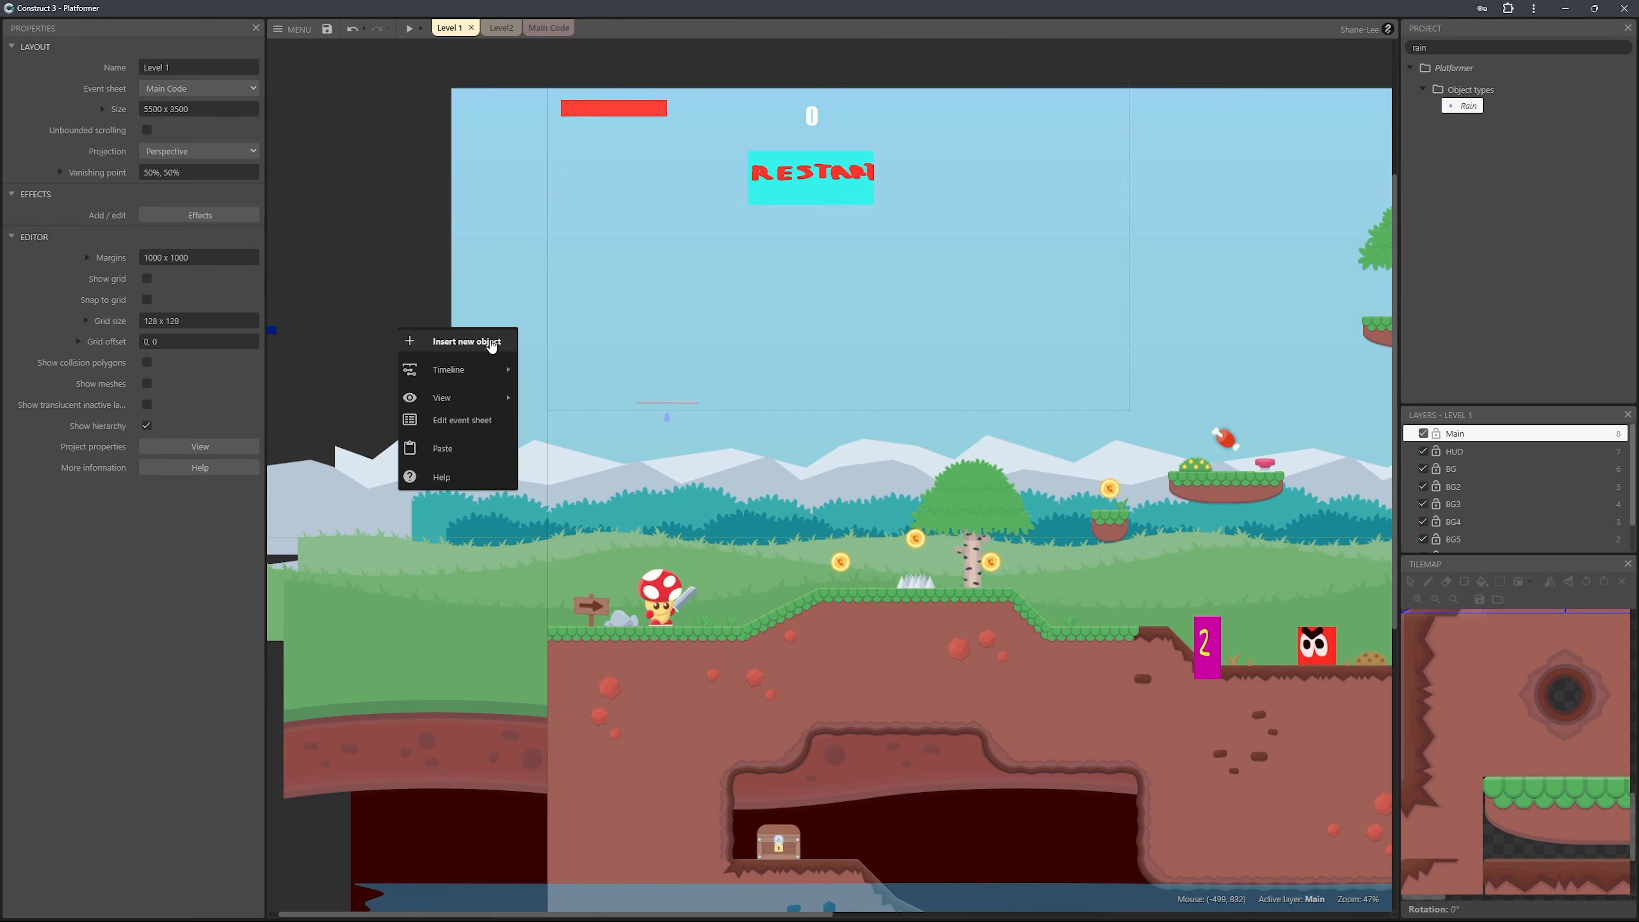
pyautogui.click(480, 341)
pyautogui.write('sprit')
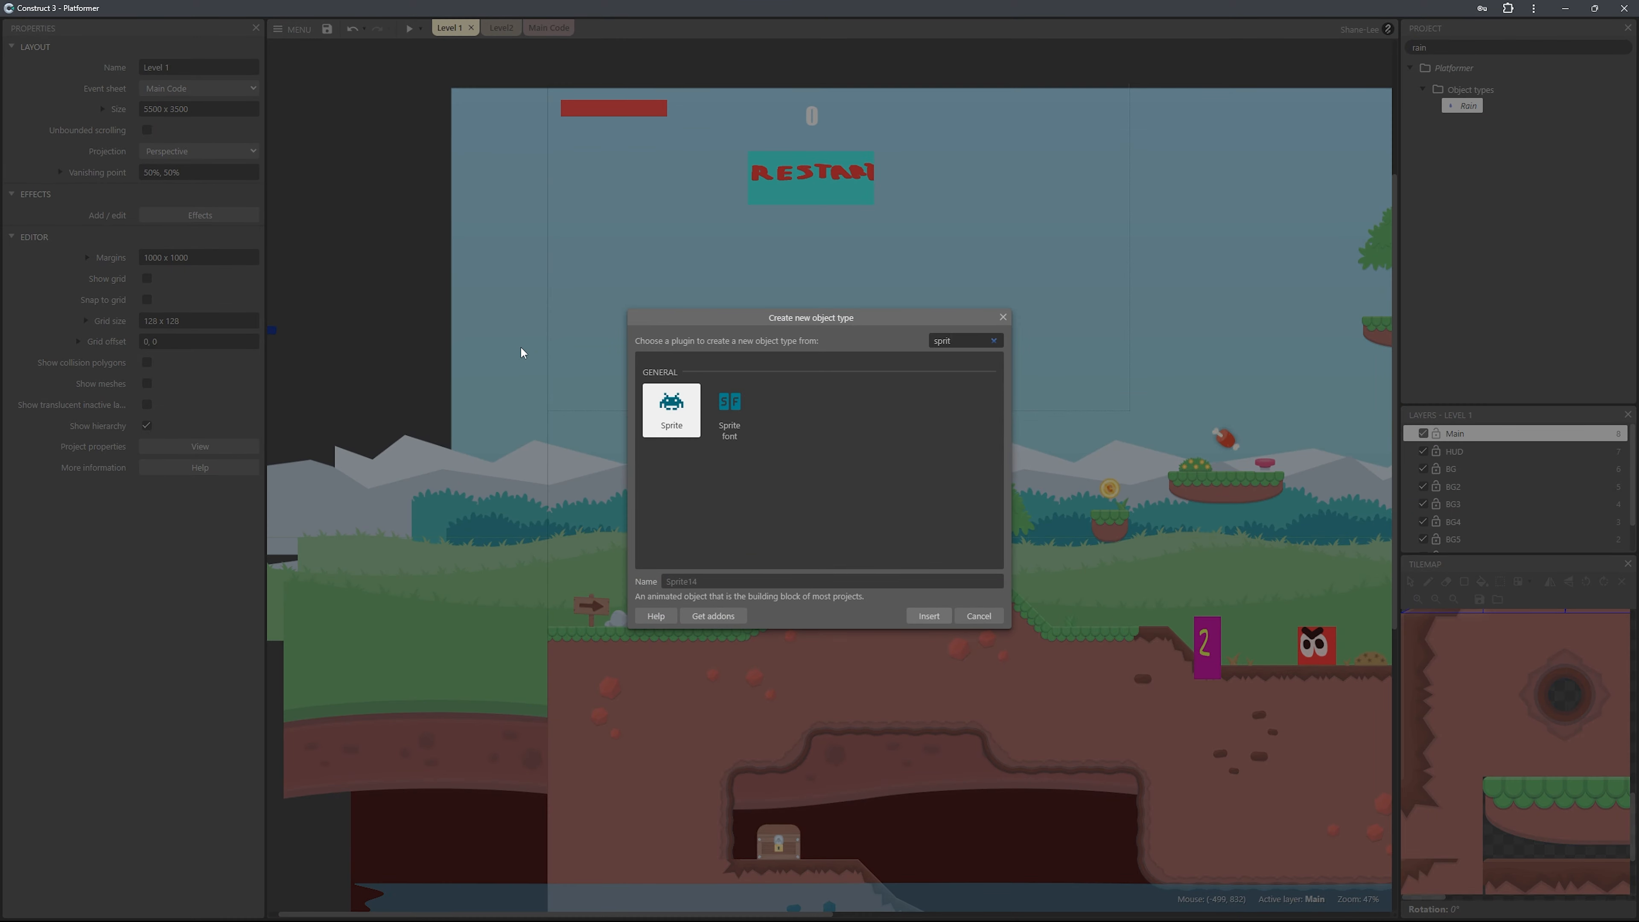
pyautogui.press('Return')
pyautogui.click(521, 352)
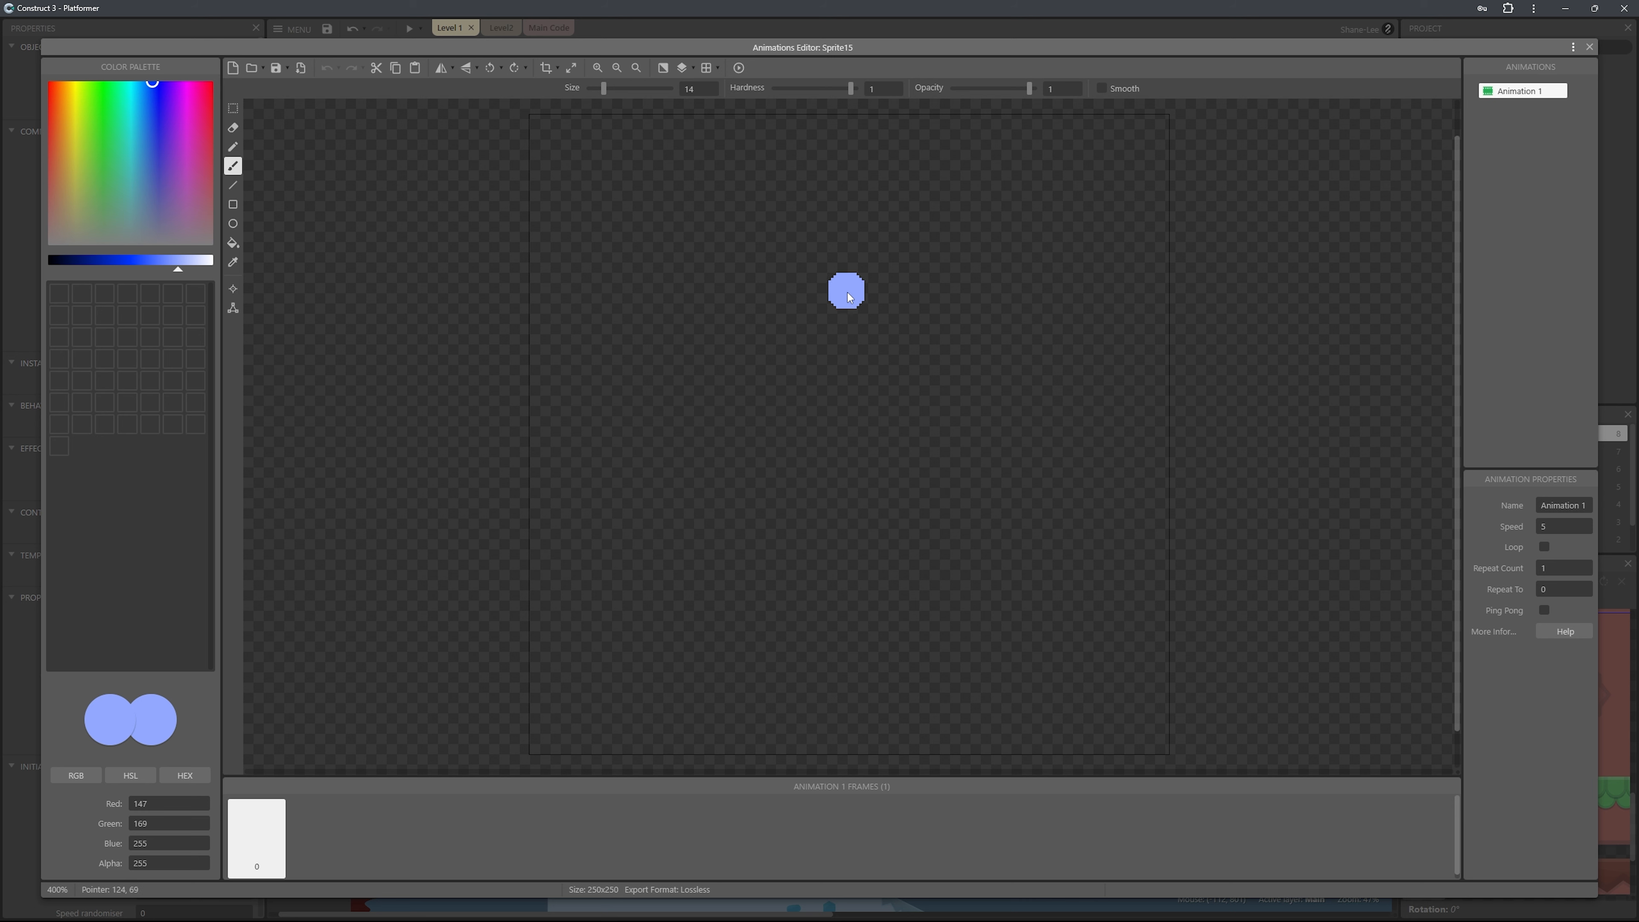
# Paint a light-blue raindrop in the new sprite's image, and shrink the sprite to about 102 x 102 beside the layout.
pyautogui.moveTo(817, 270); pyautogui.dragTo(786, 492)
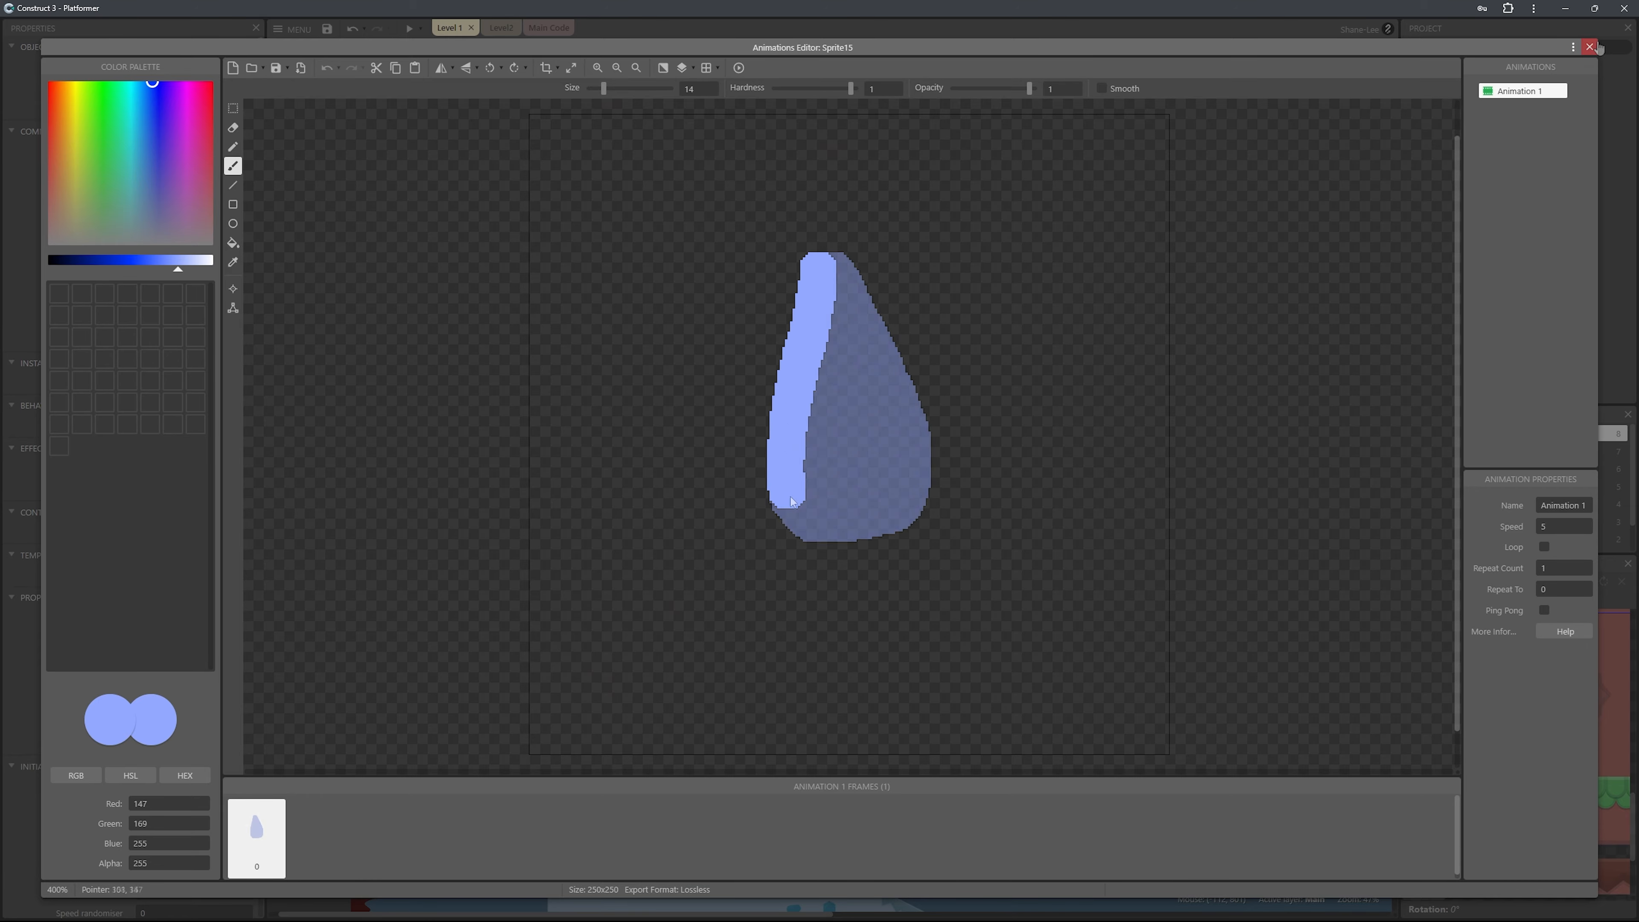
pyautogui.click(1590, 47)
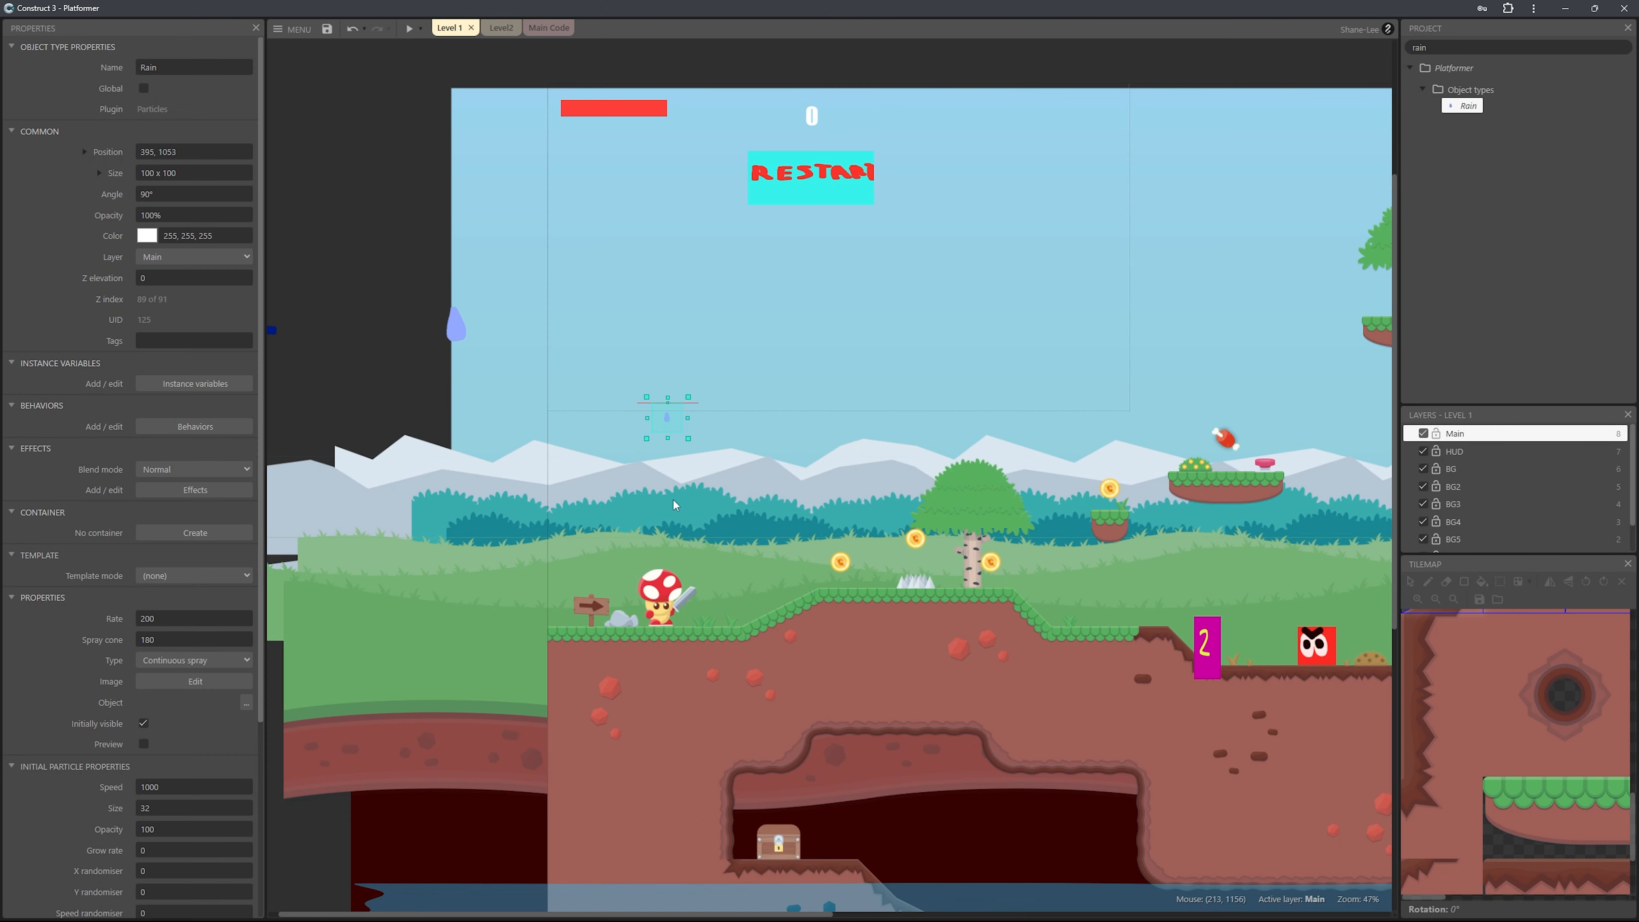
pyautogui.click(457, 326)
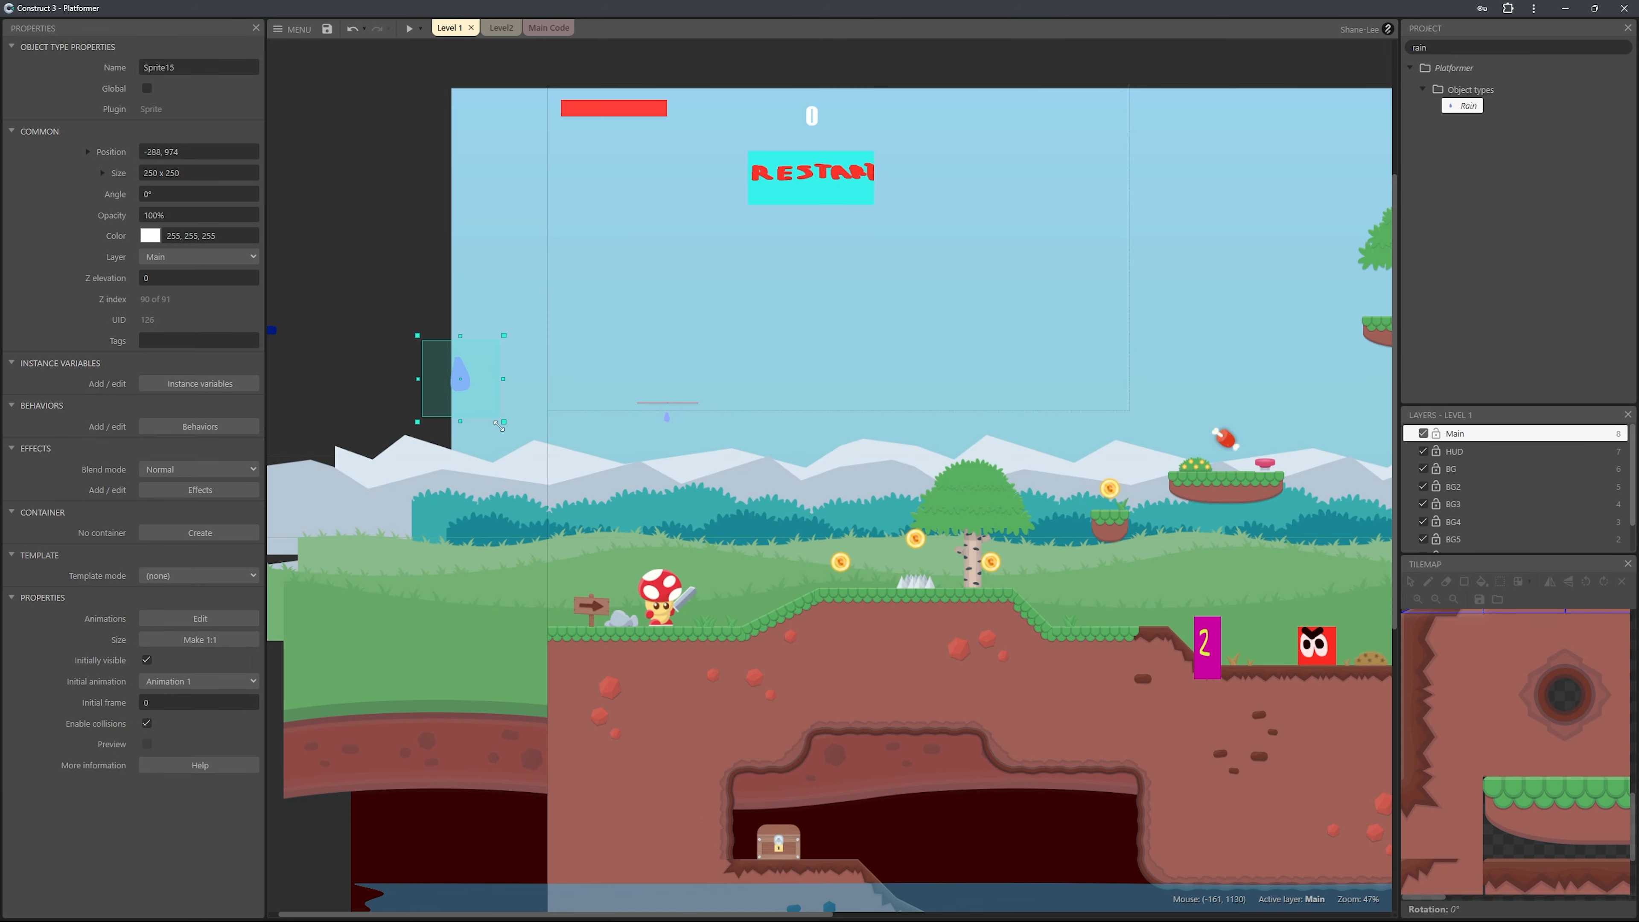
pyautogui.moveTo(496, 423); pyautogui.dragTo(389, 253)
# Rename the raindrop sprite as RainSprite.
pyautogui.doubleClick(194, 67)
pyautogui.write('Rain')
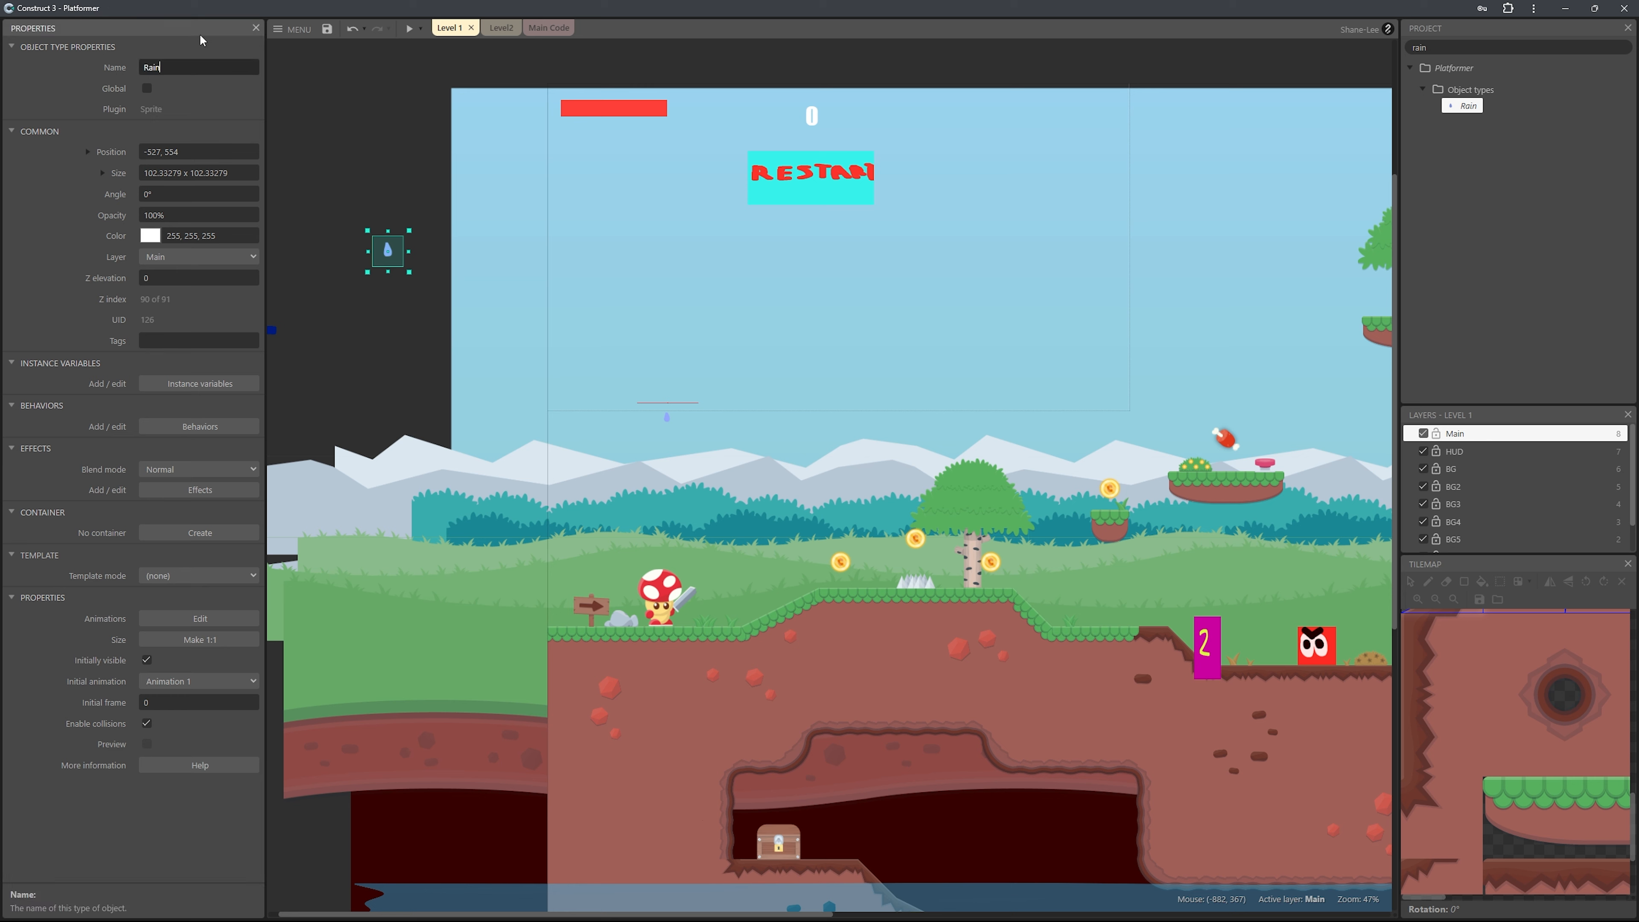
pyautogui.write('Sprite')
pyautogui.press('Return')
# Assign RainSprite as the object of the Rain particles, and briefly preview the spray in the layout.
pyautogui.click(667, 417)
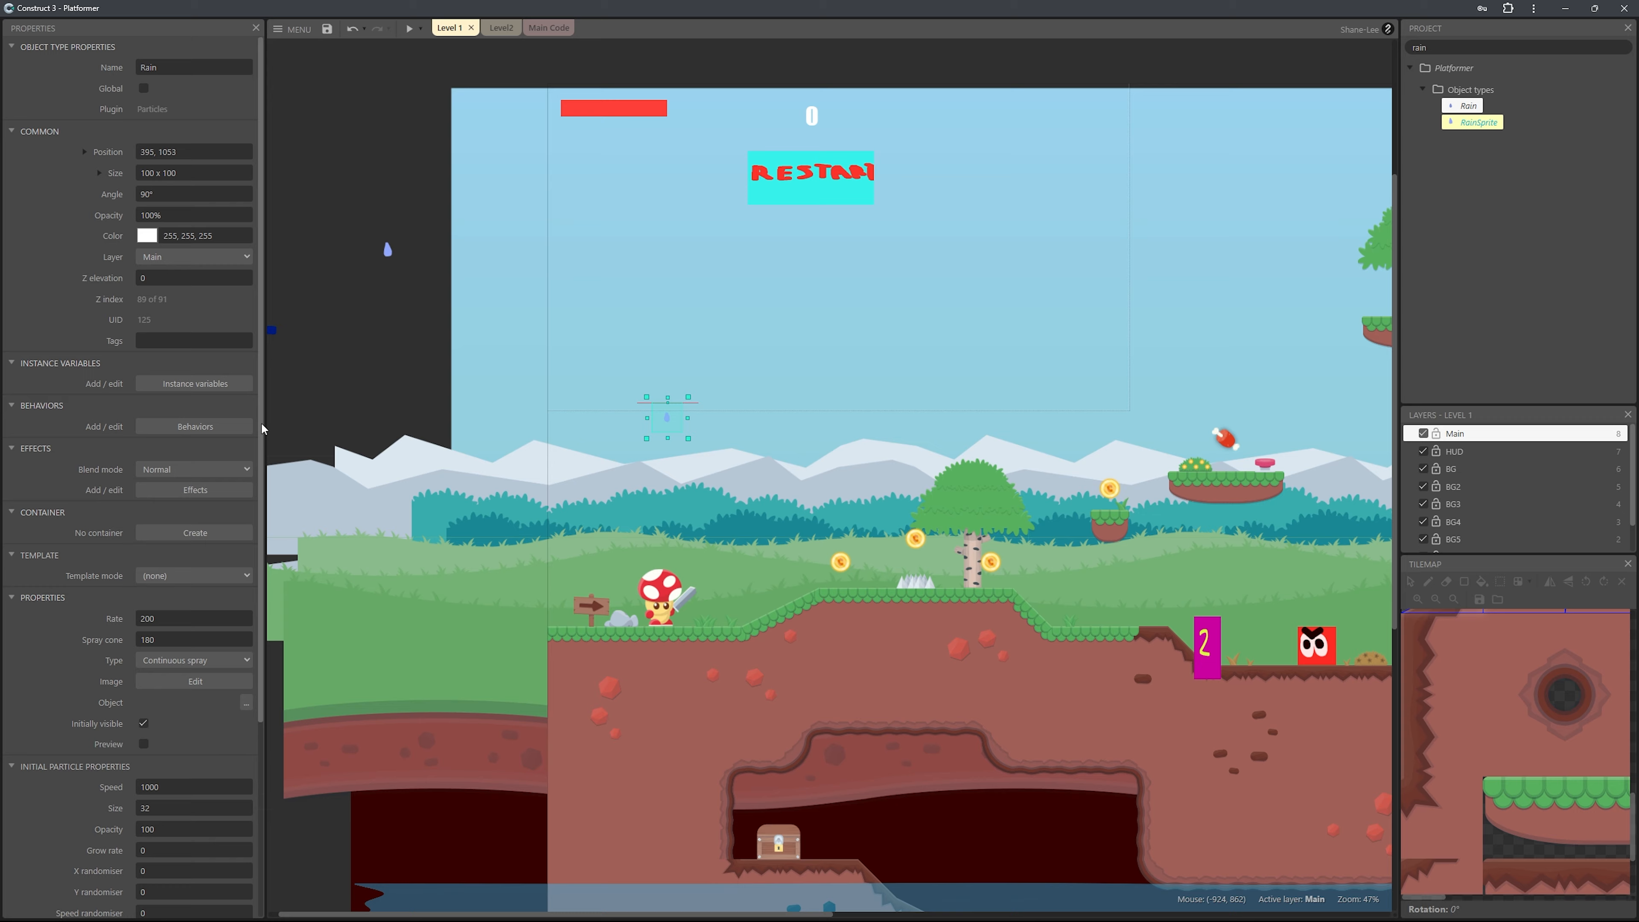
pyautogui.moveTo(261, 429); pyautogui.dragTo(258, 572)
pyautogui.scroll(-2, 230, 565)
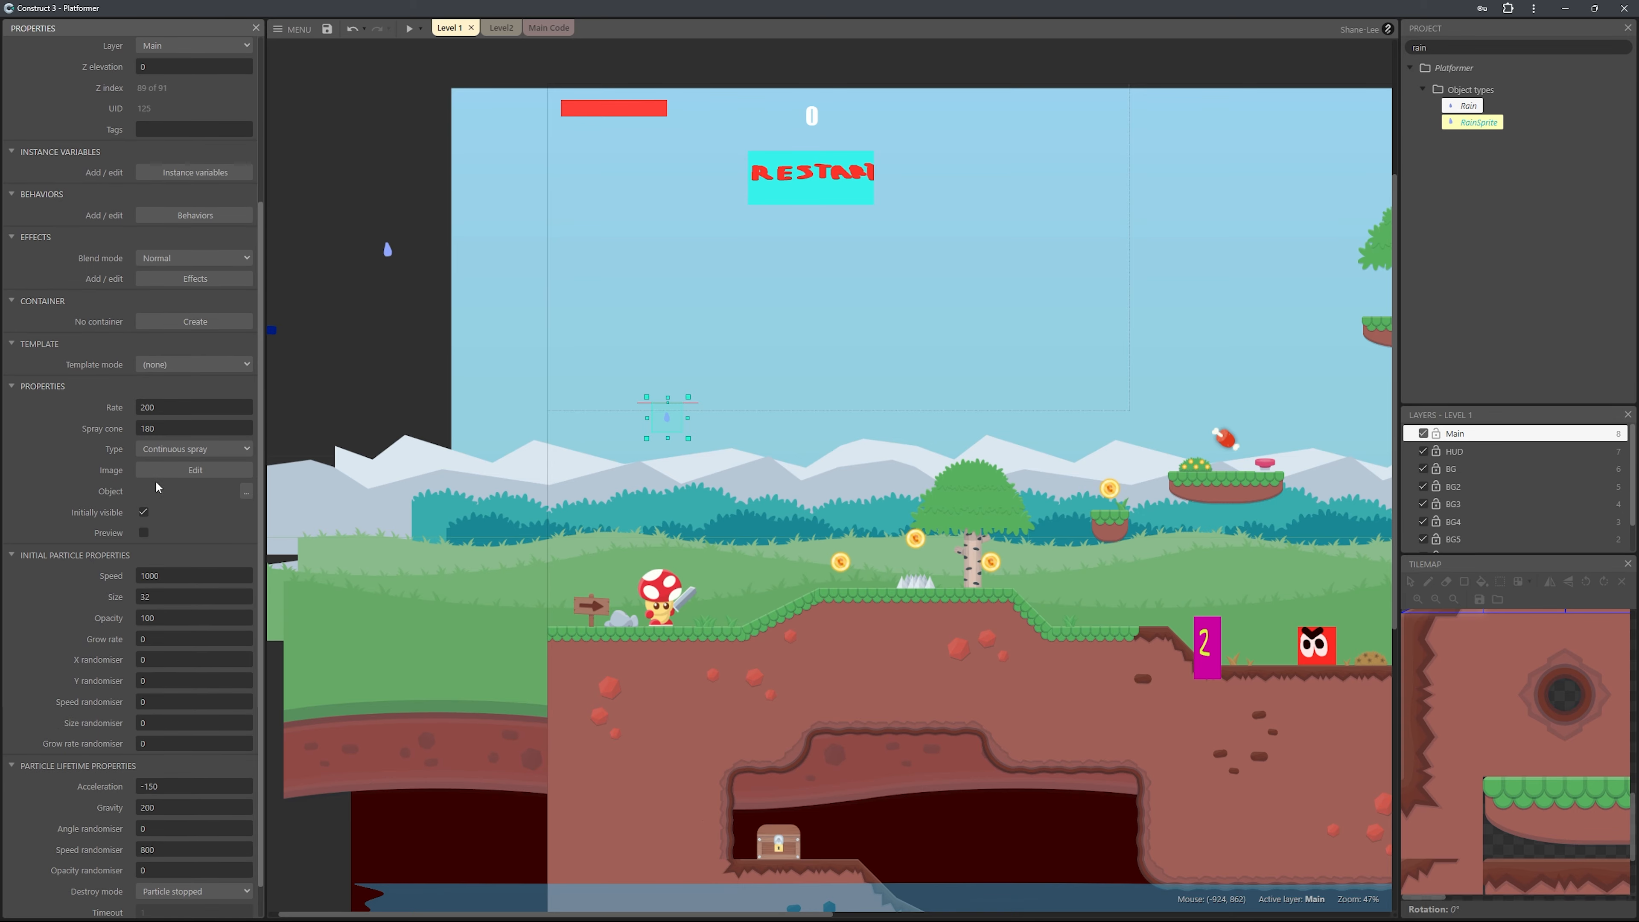
pyautogui.click(245, 491)
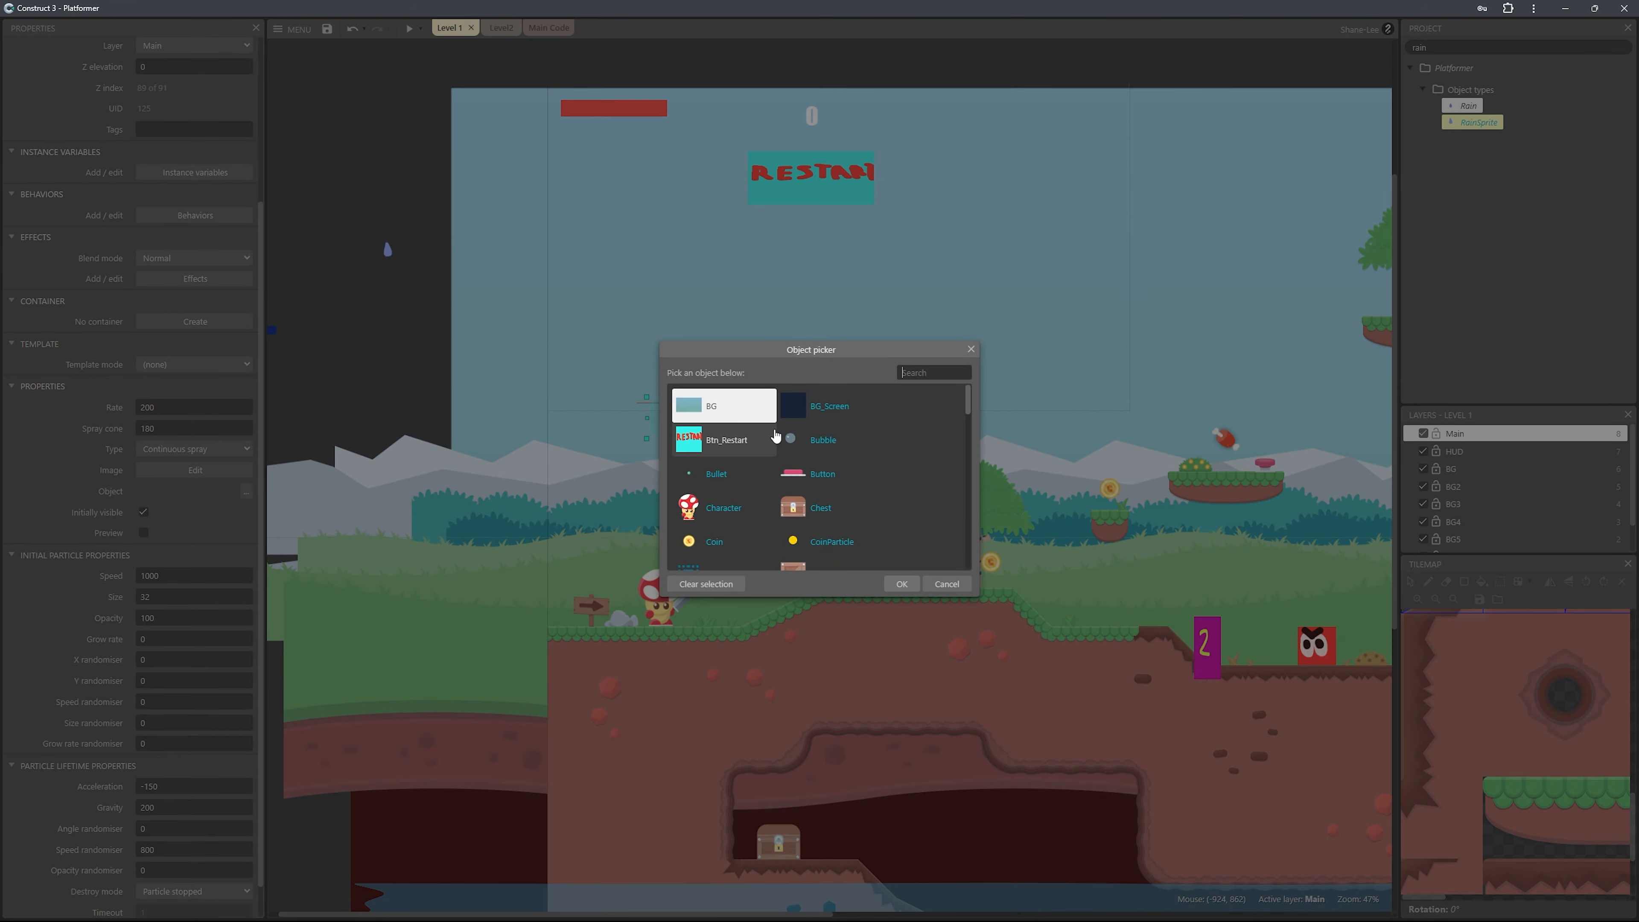
pyautogui.click(924, 373)
pyautogui.write('s')
pyautogui.press('BackSpace')
pyautogui.write('rain')
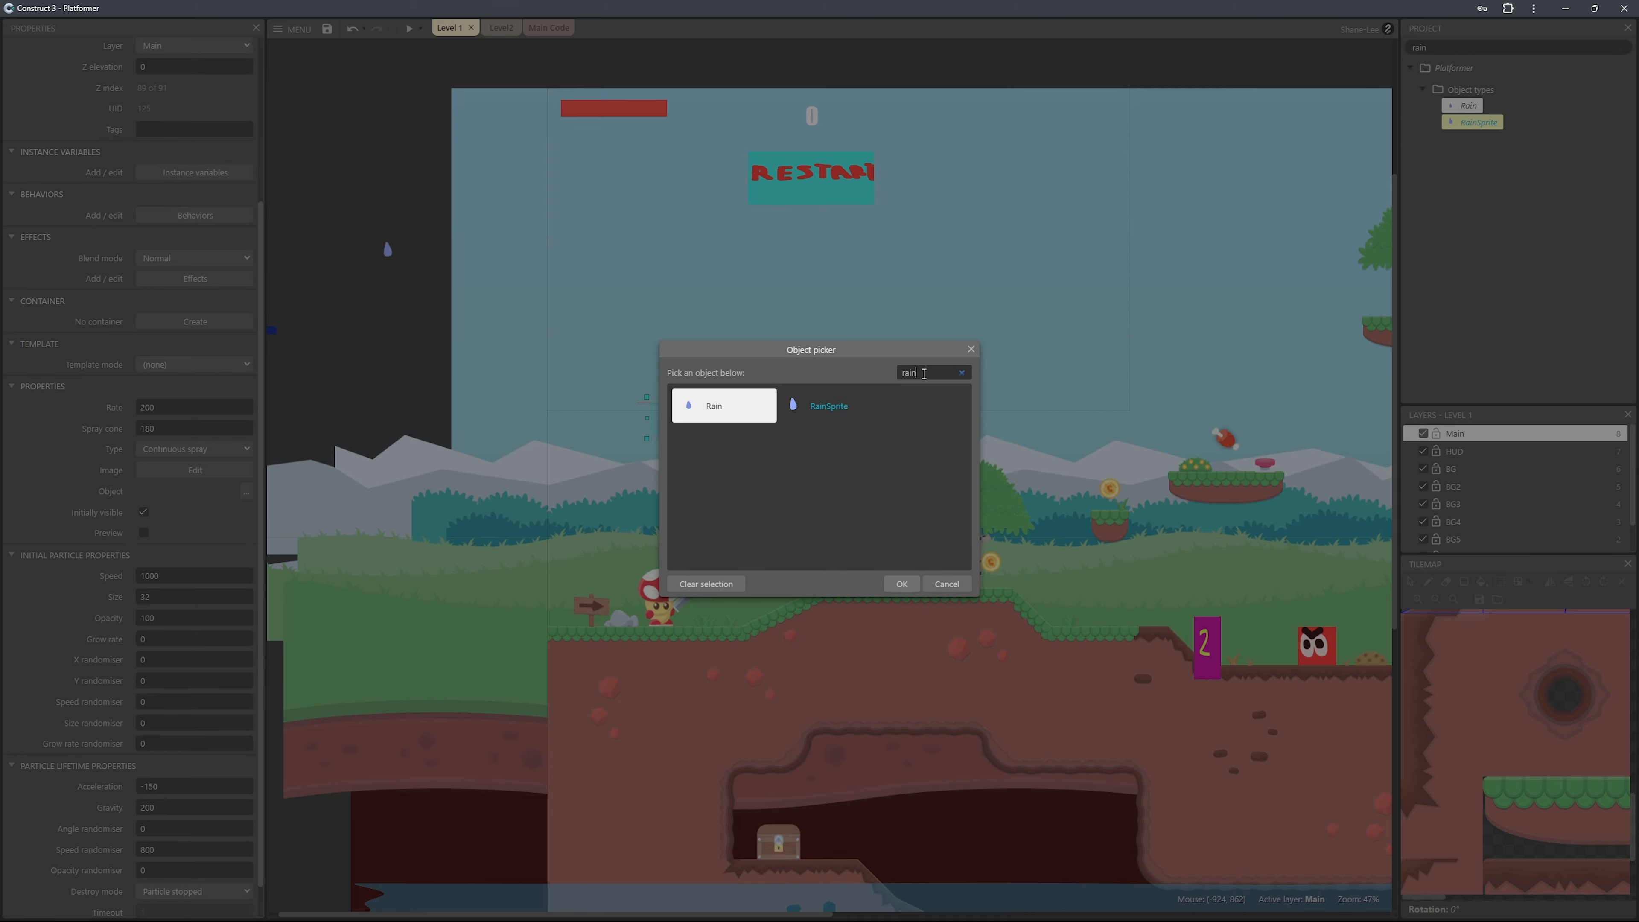
pyautogui.doubleClick(839, 407)
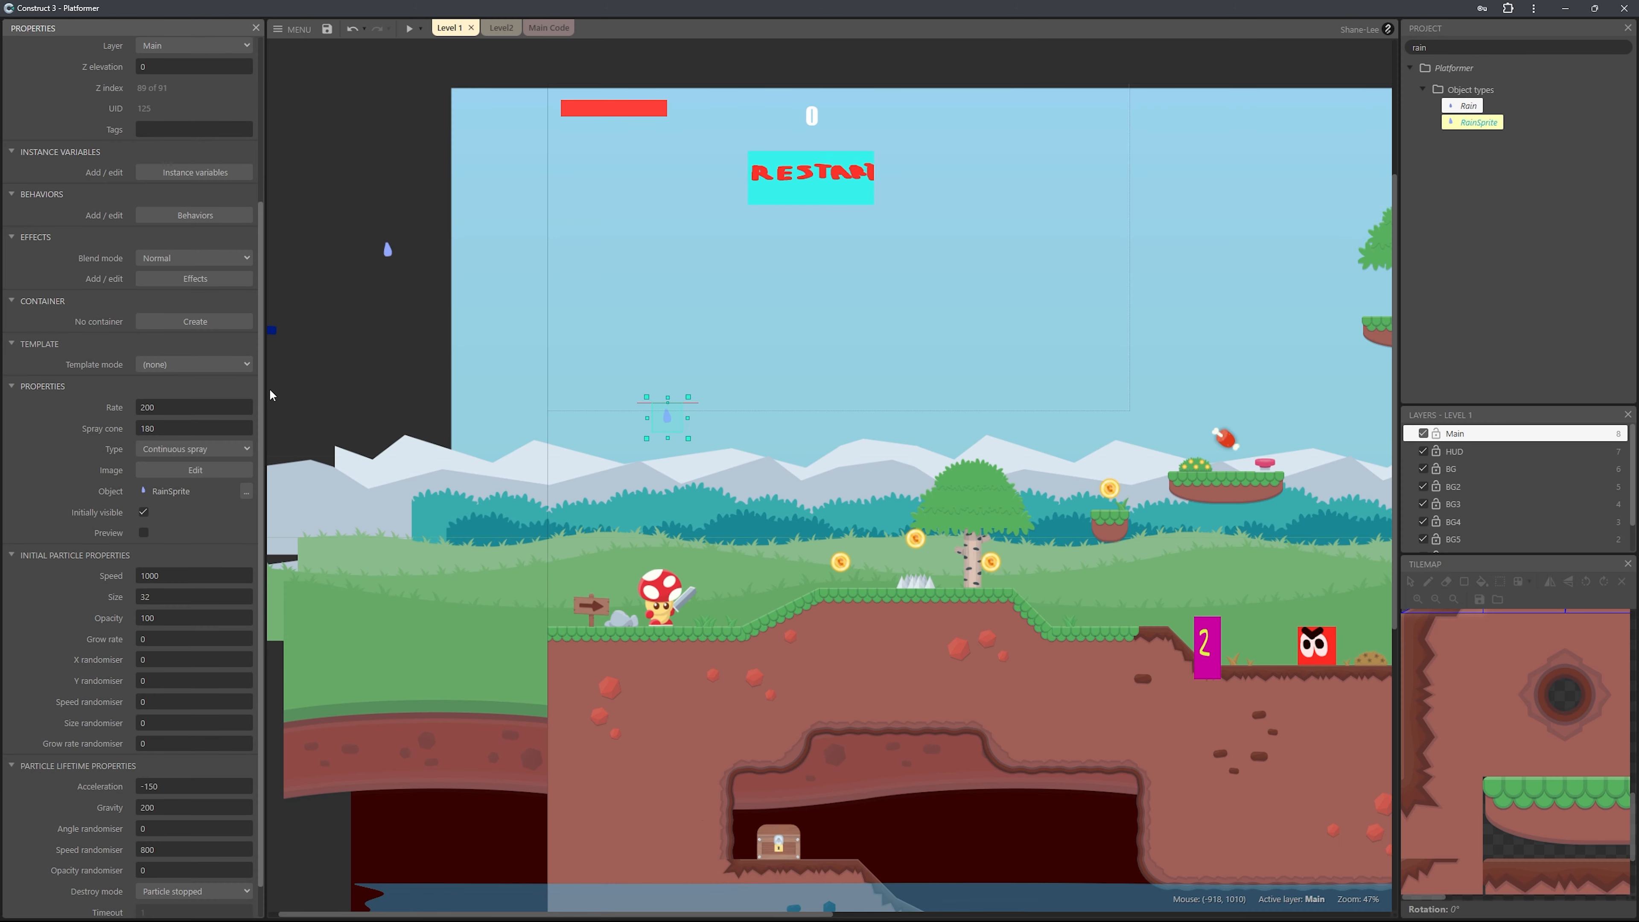
pyautogui.click(143, 533)
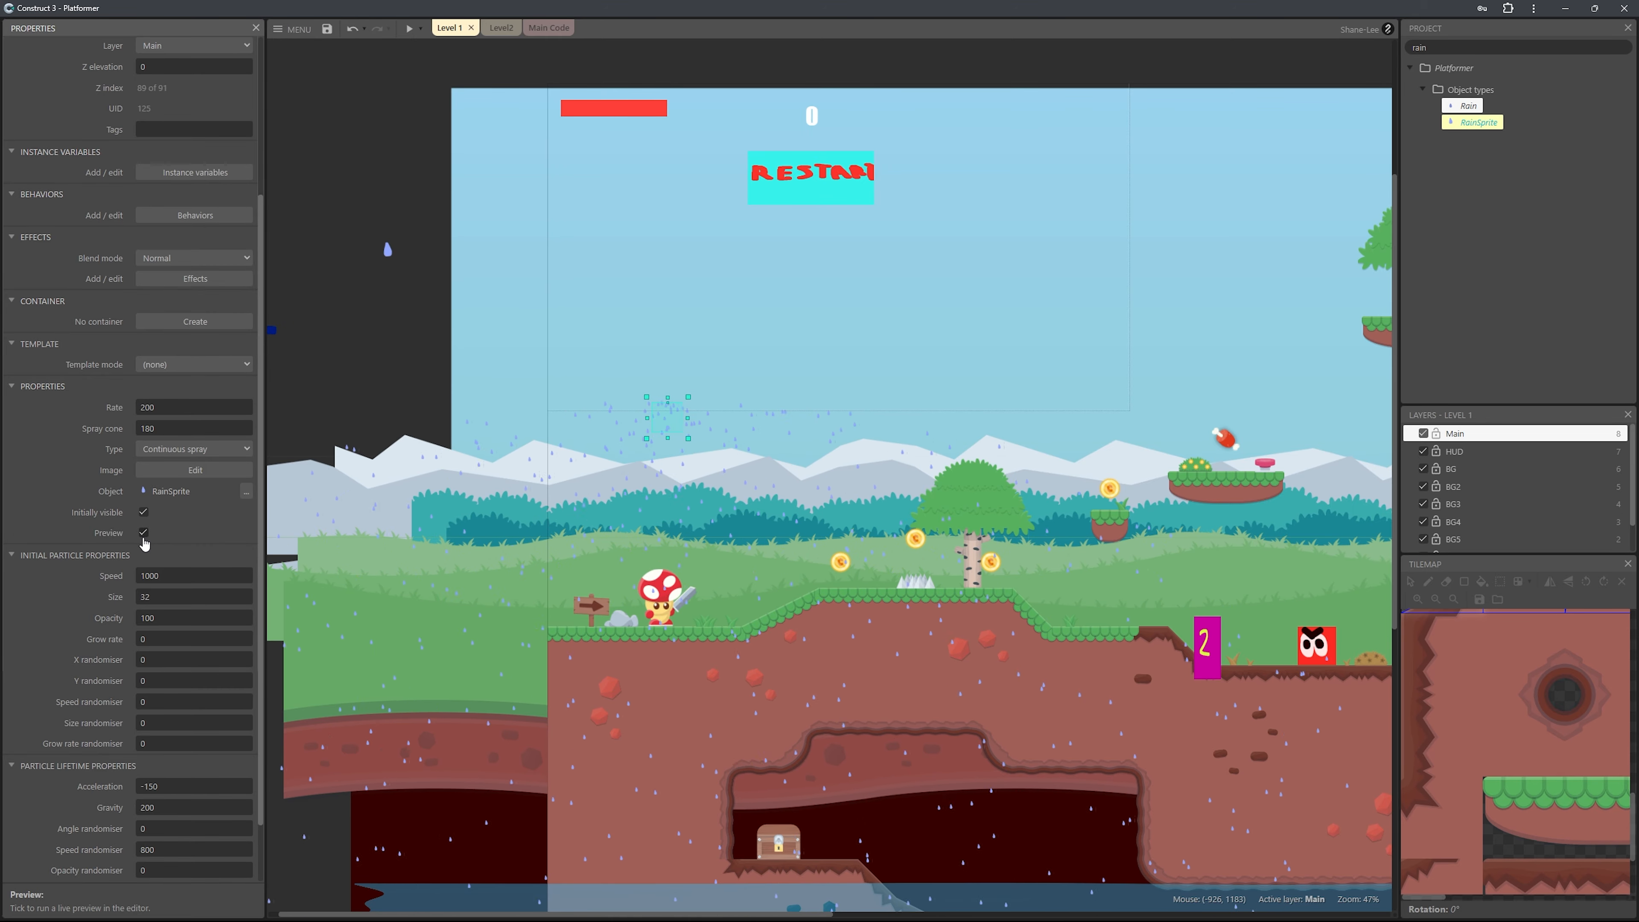
pyautogui.click(143, 537)
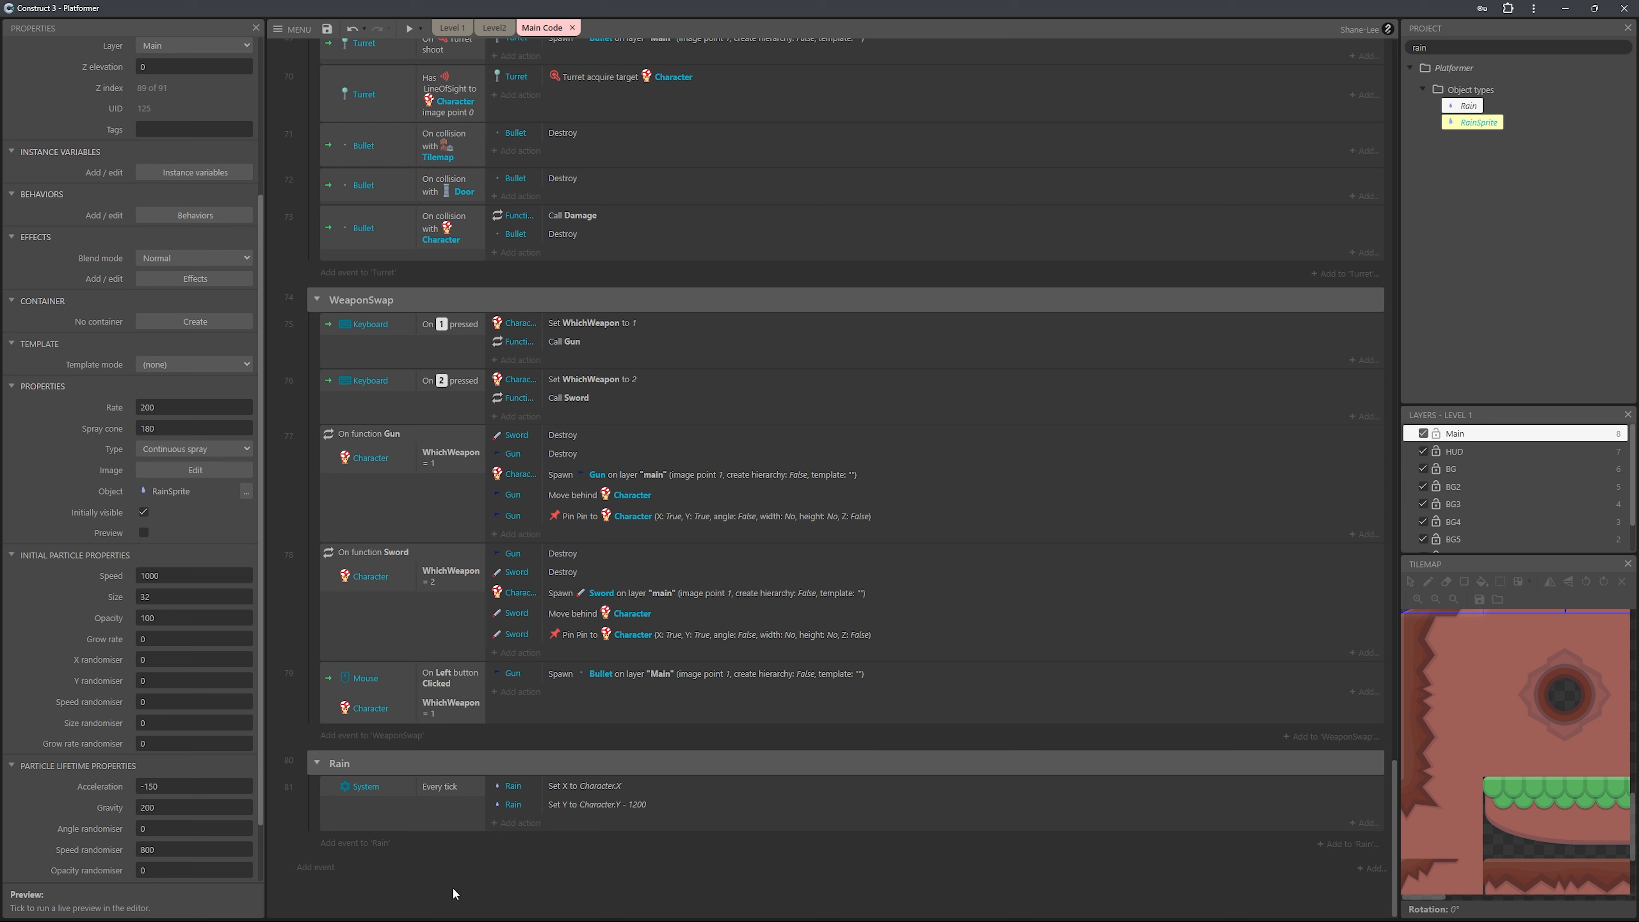
# Add an event below the Rain group with the RainSprite condition On collision with another object, choosing Tilemap.
pyautogui.rightClick(378, 877)
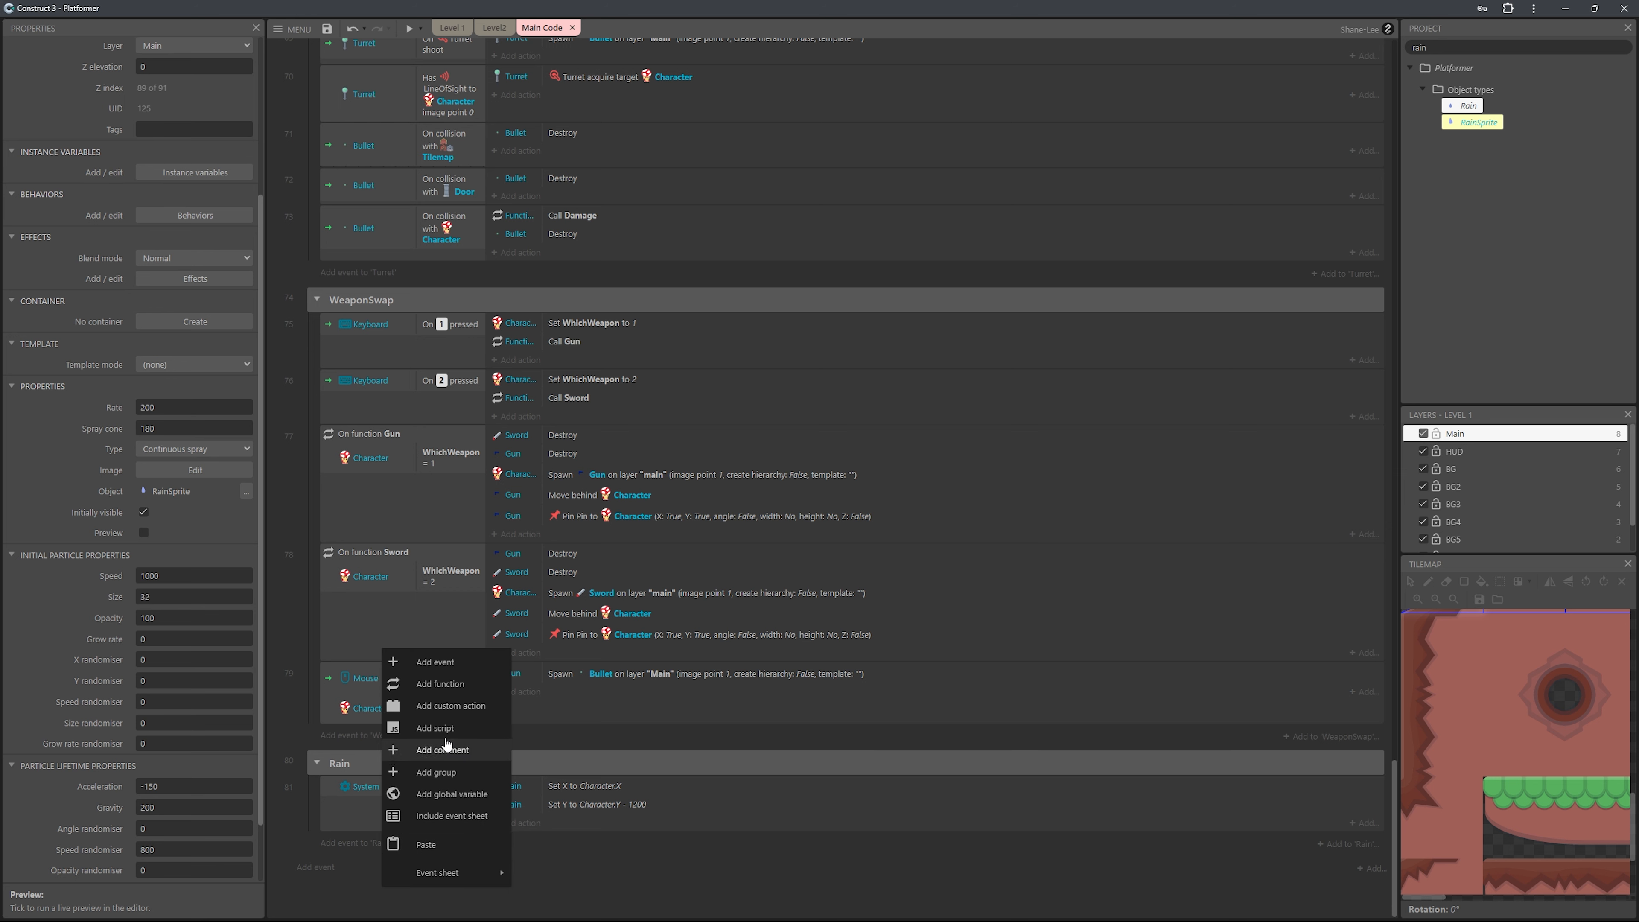
pyautogui.click(455, 662)
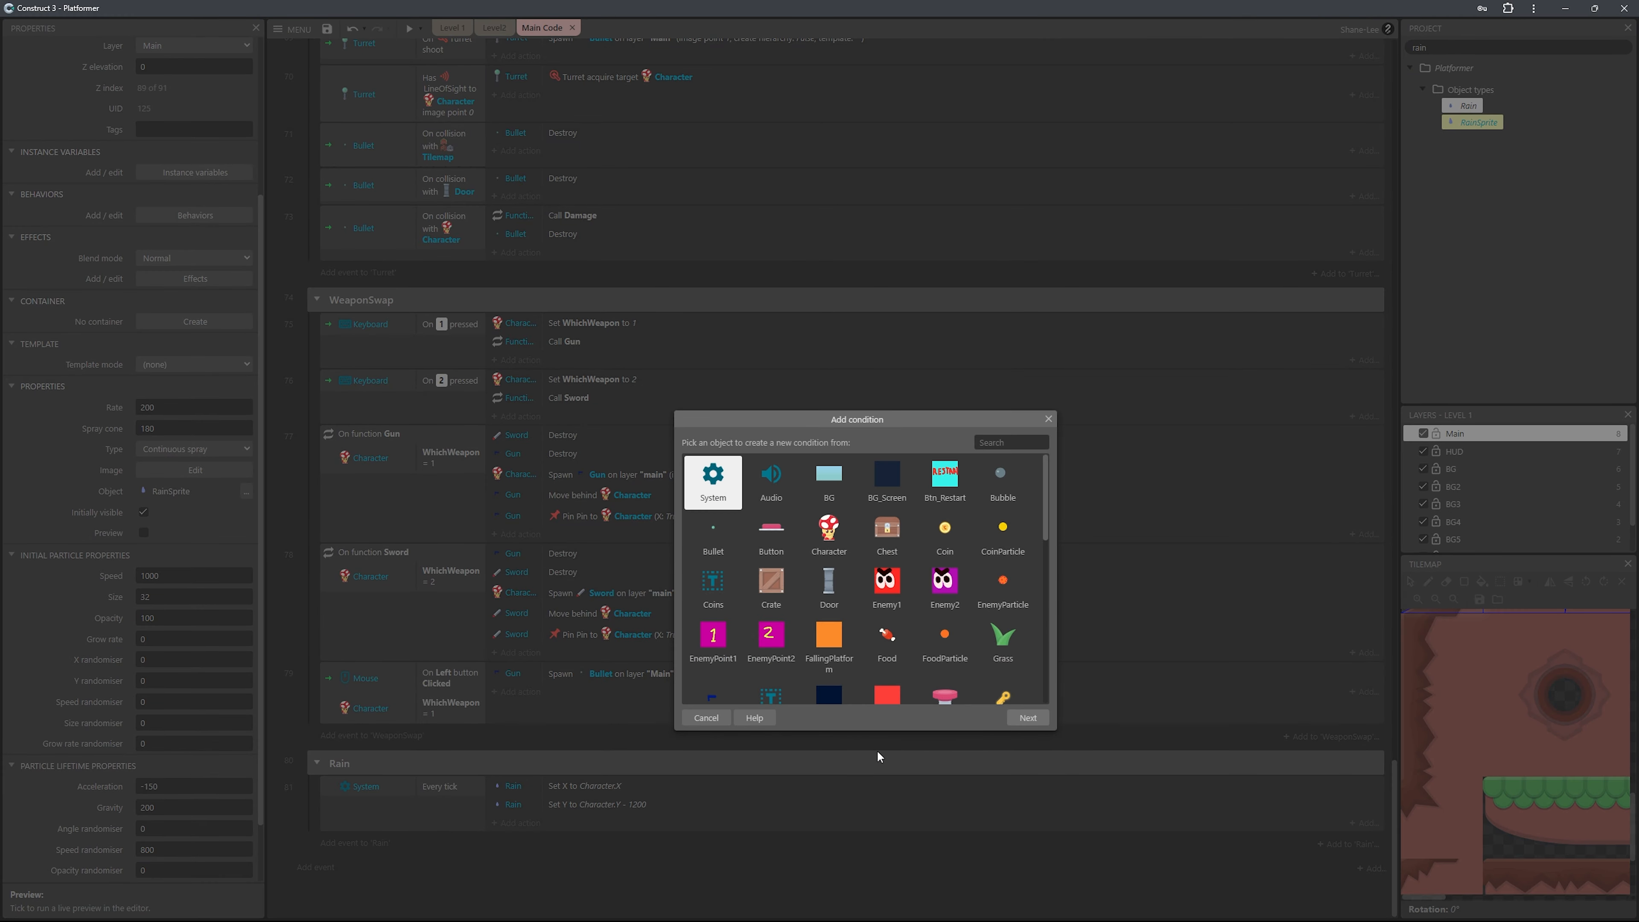
pyautogui.write('rain')
pyautogui.click(779, 498)
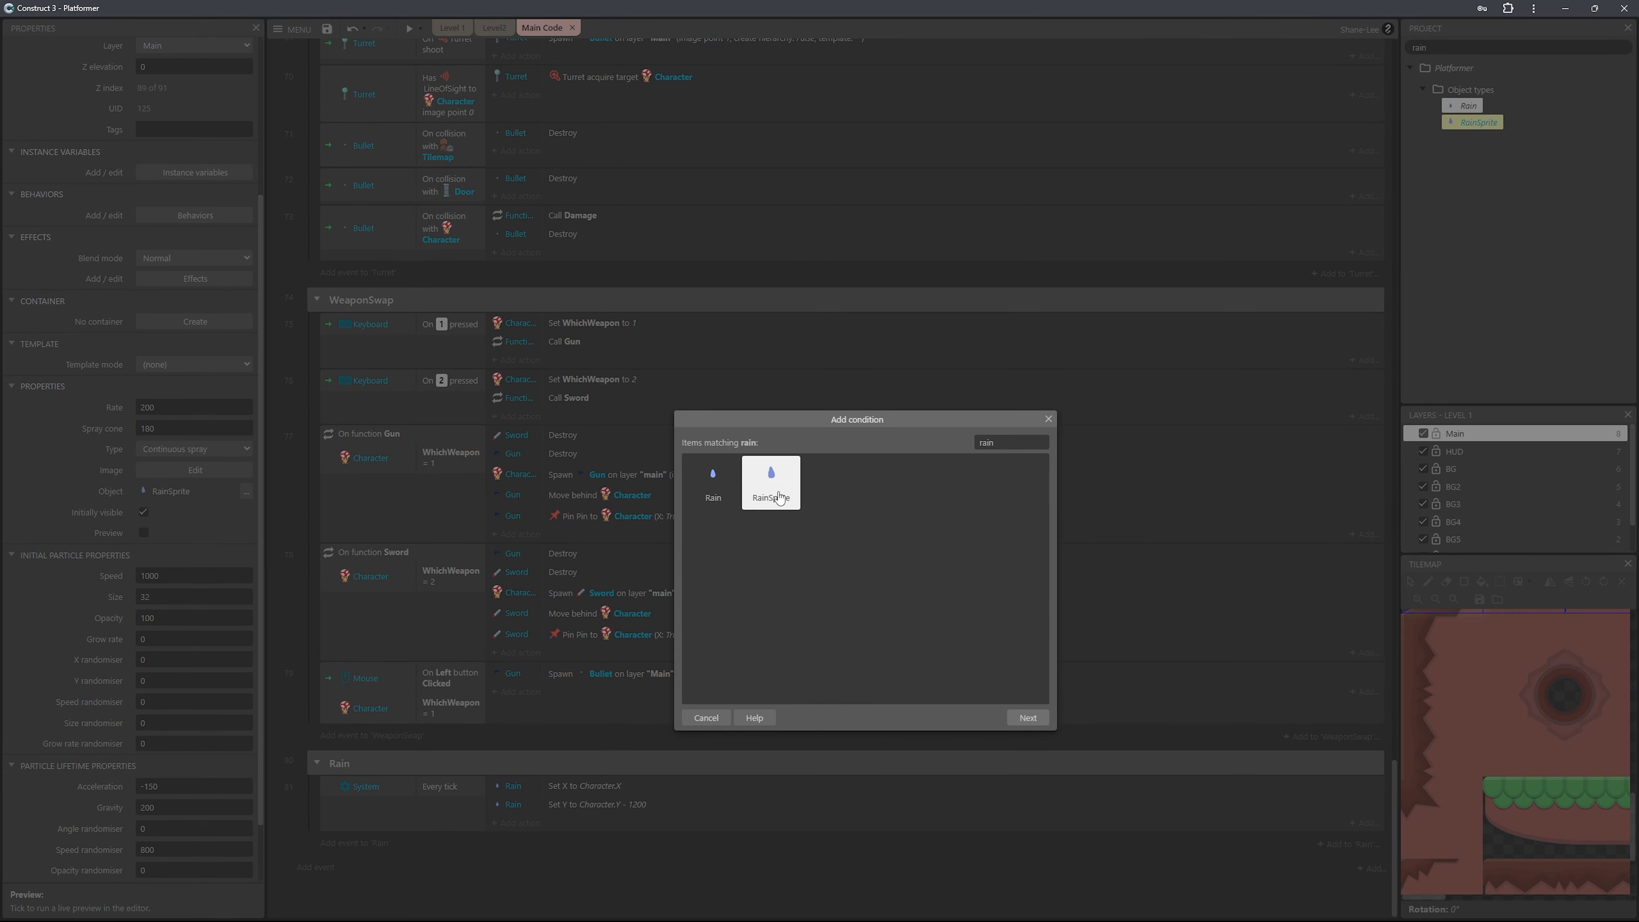
pyautogui.doubleClick(779, 497)
pyautogui.click(1015, 448)
pyautogui.write('on coll')
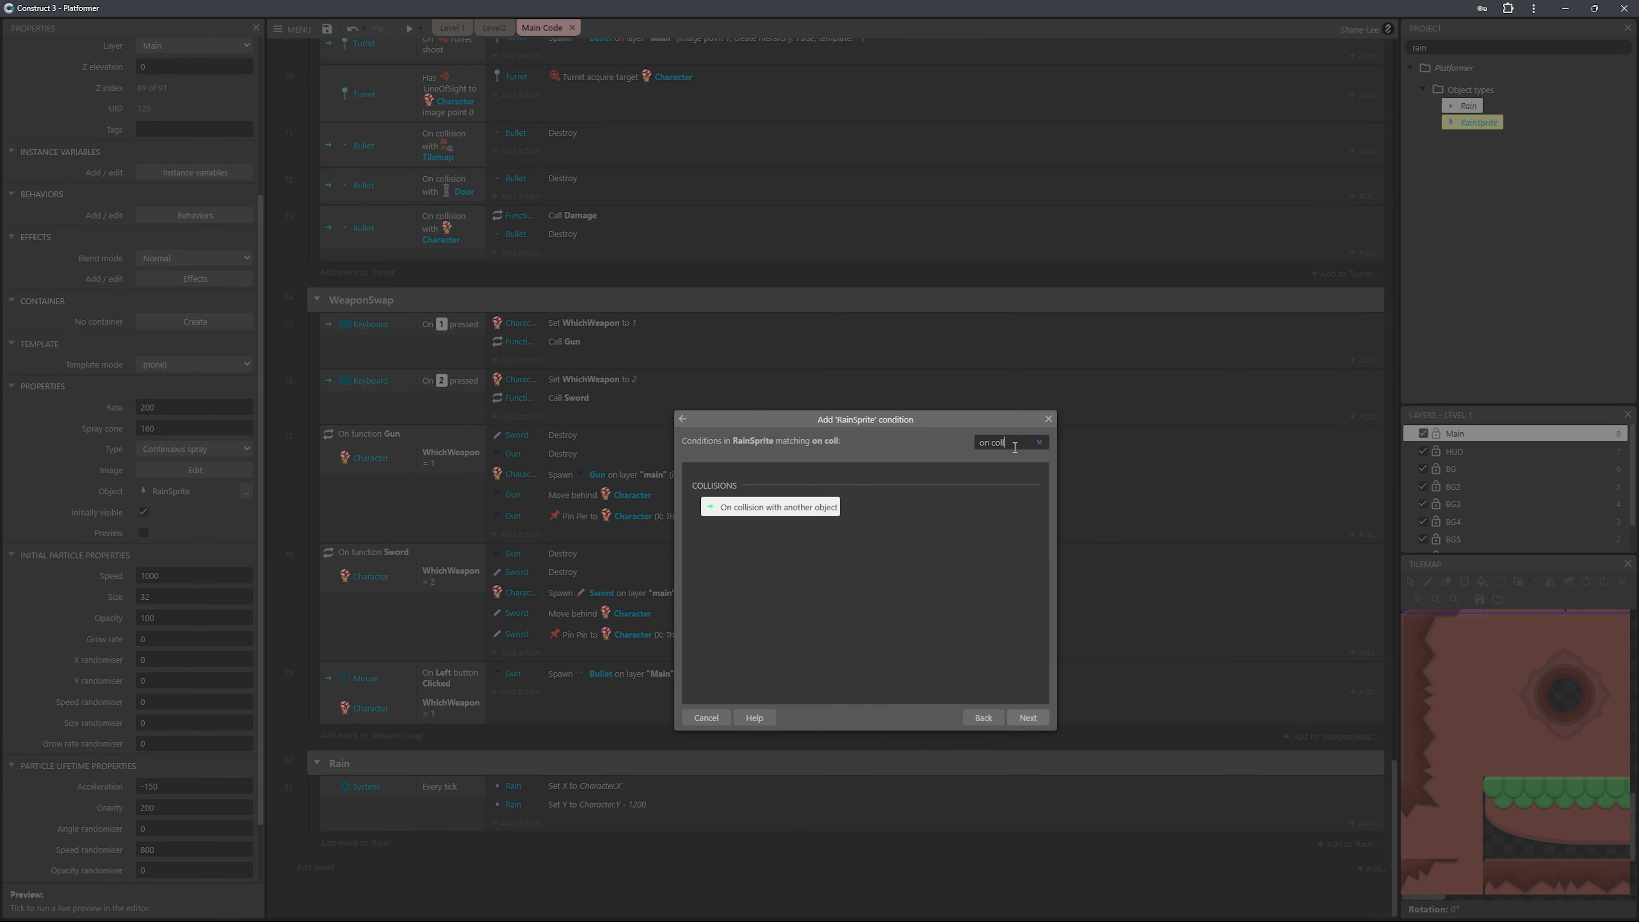
pyautogui.press('Return')
pyautogui.click(1131, 592)
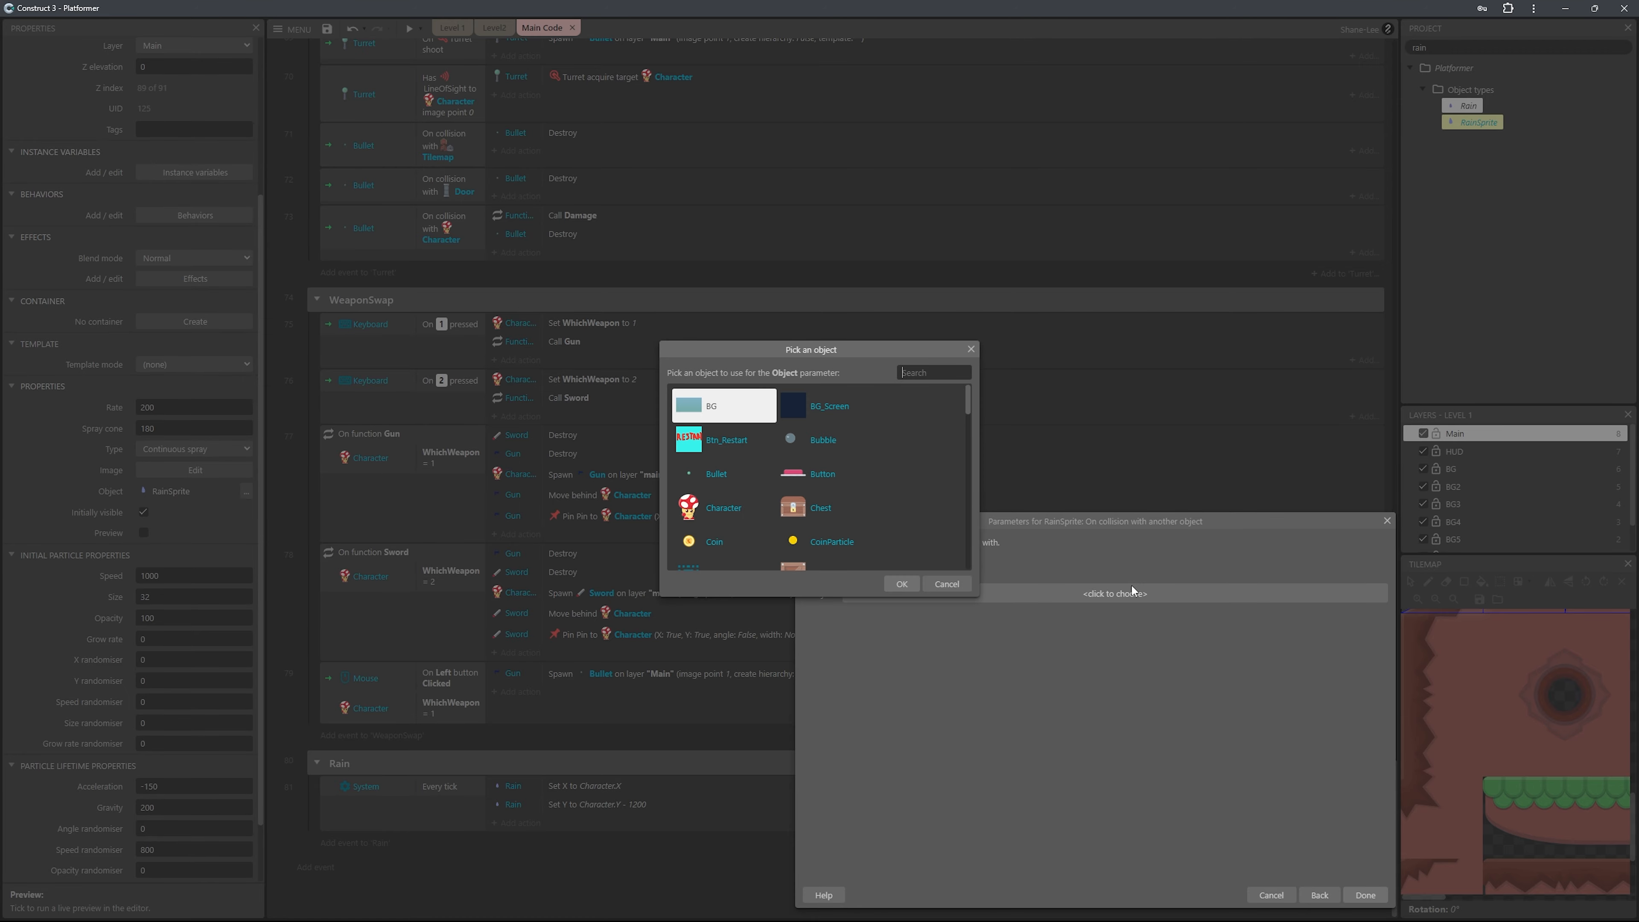
pyautogui.write('tilema')
pyautogui.press('Return')
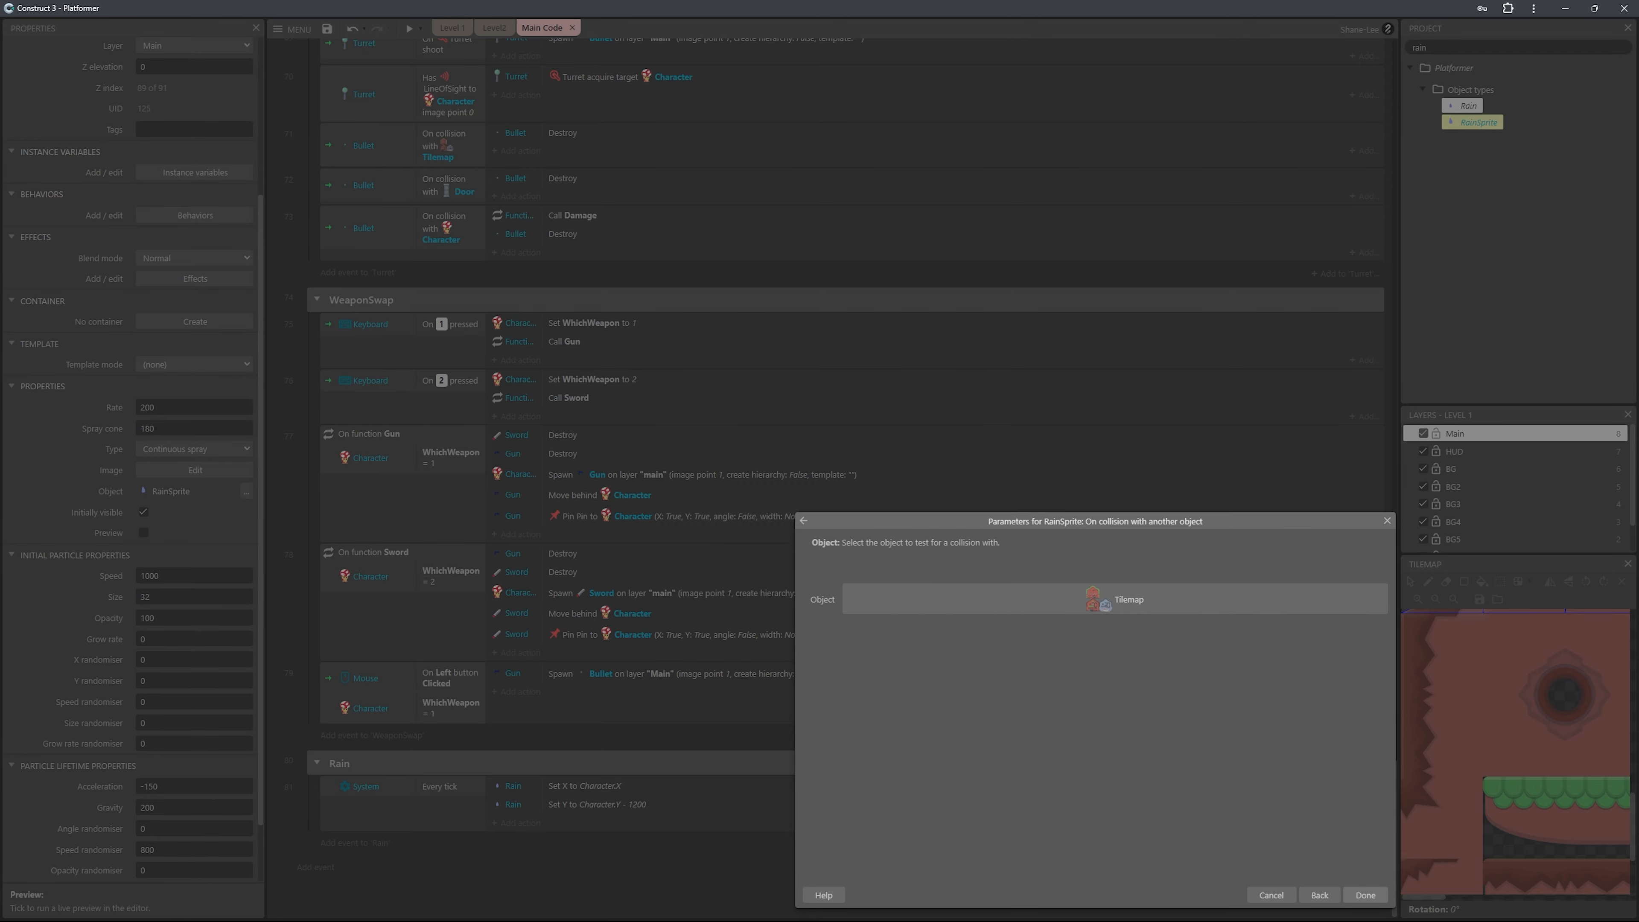
pyautogui.click(1364, 895)
# Add a RainSprite Destroy action to the Tilemap collision event, and check the rain in the game preview.
pyautogui.click(519, 833)
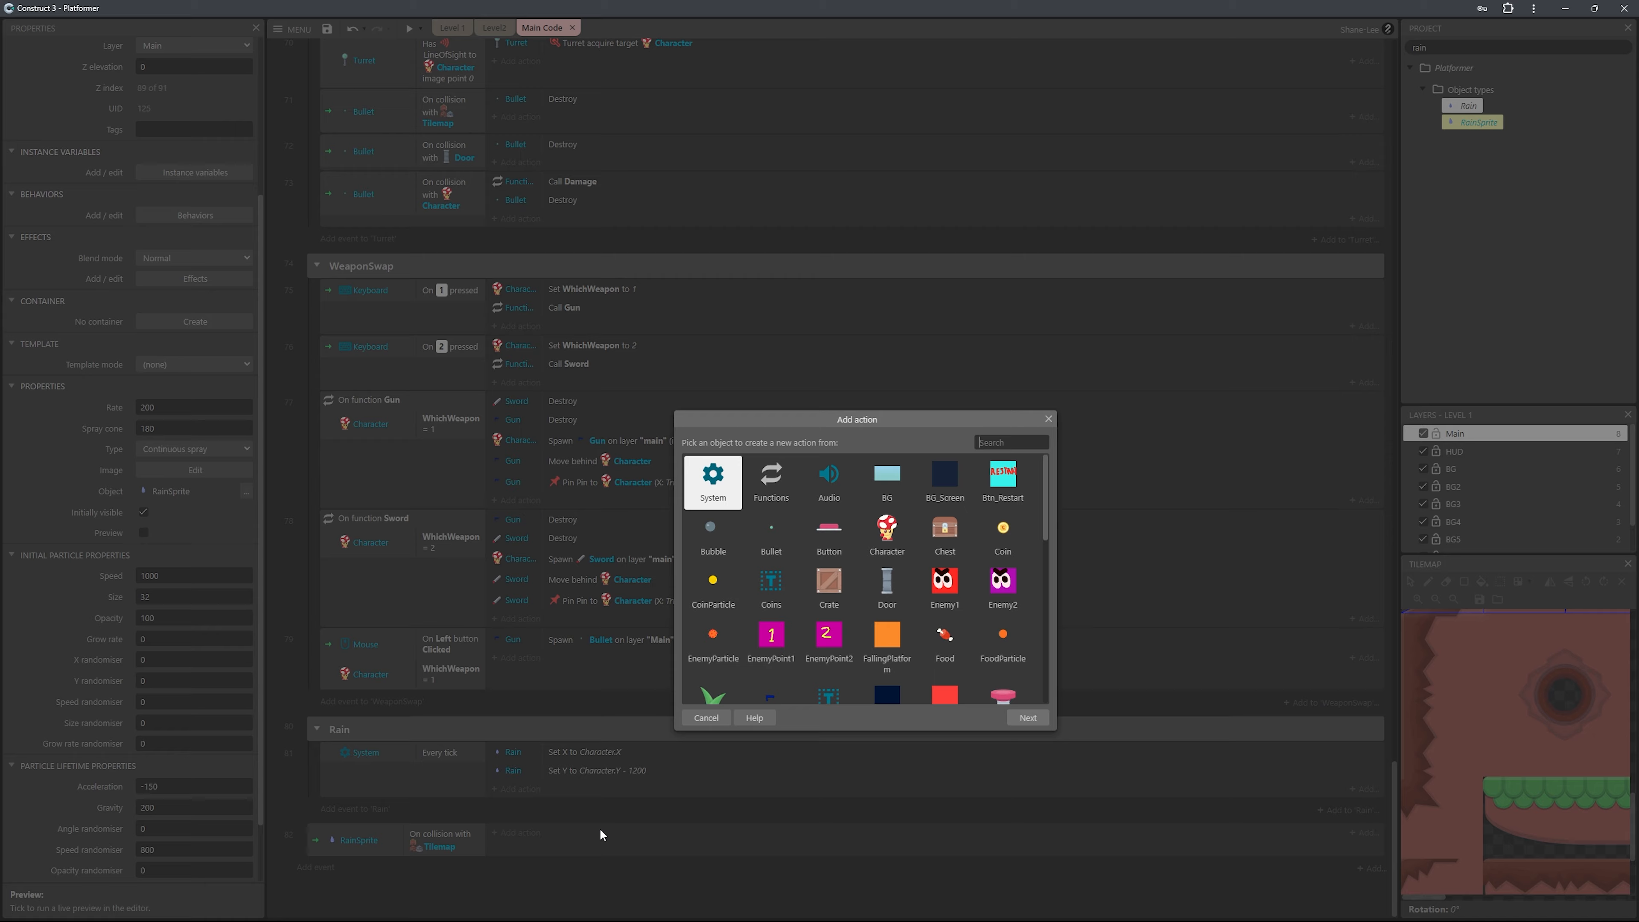
pyautogui.write('rain')
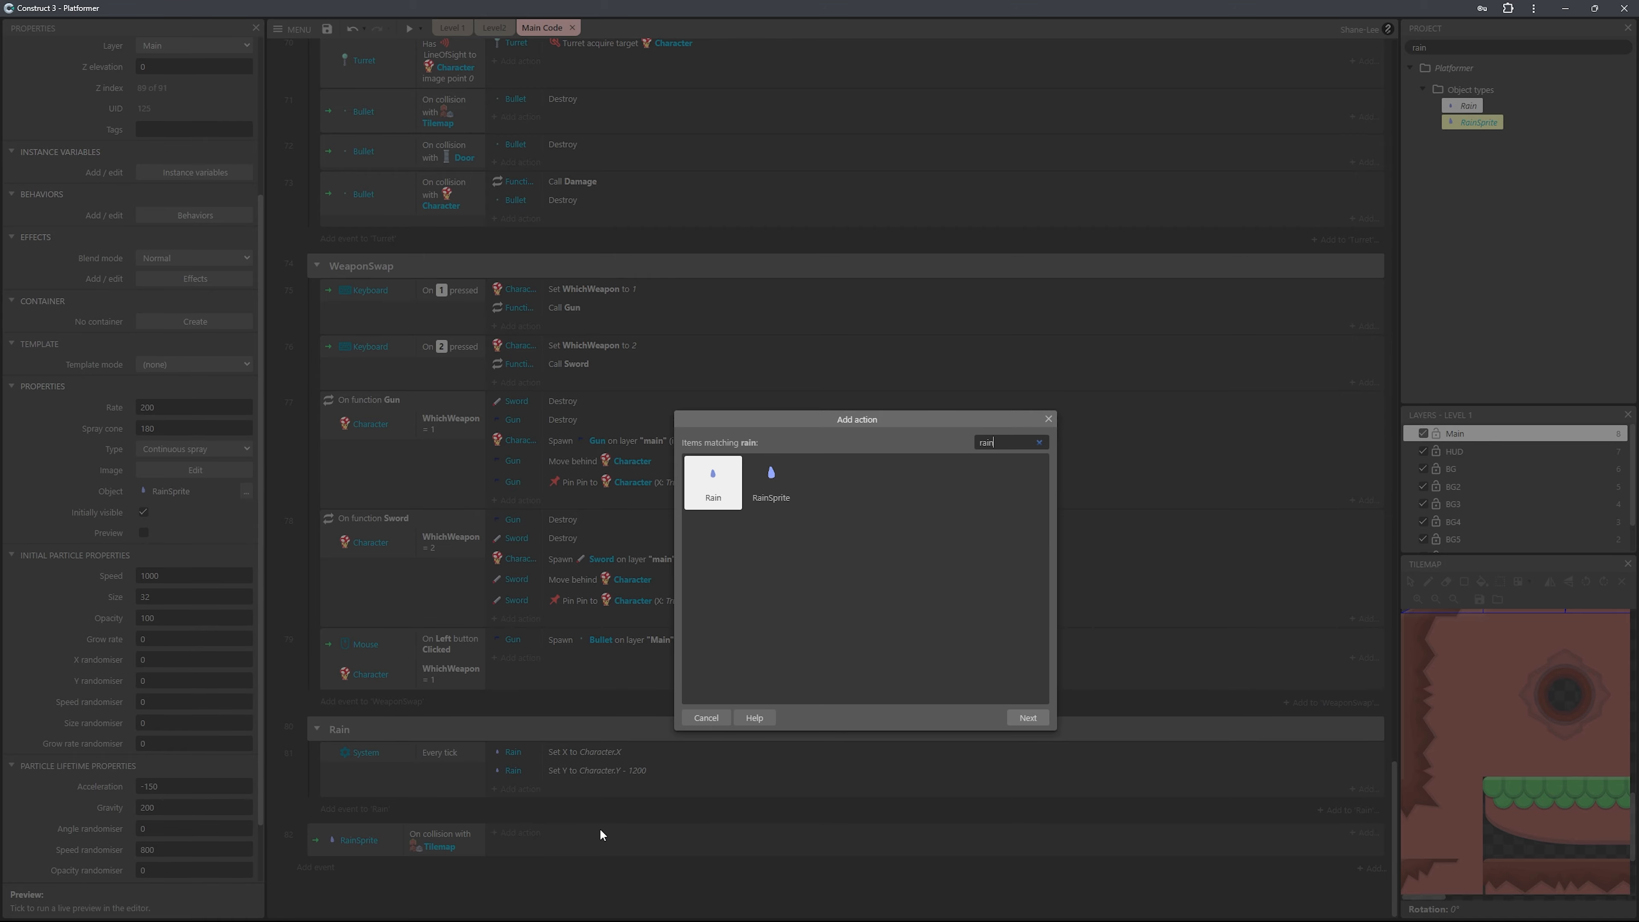
pyautogui.doubleClick(771, 481)
pyautogui.write('dest')
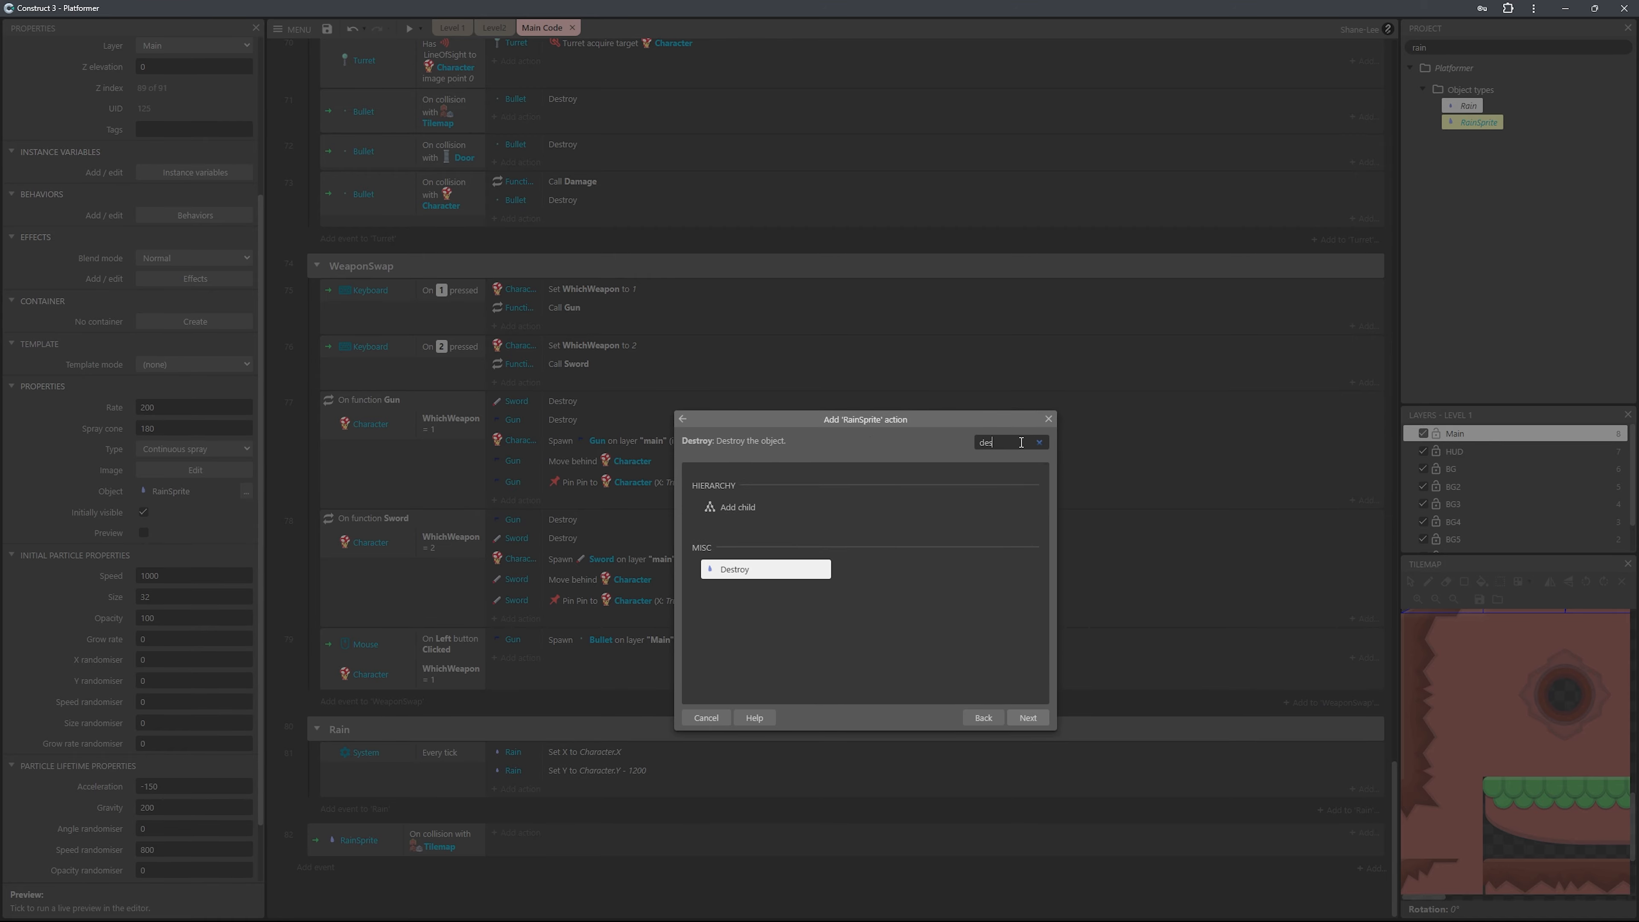
pyautogui.press('Return')
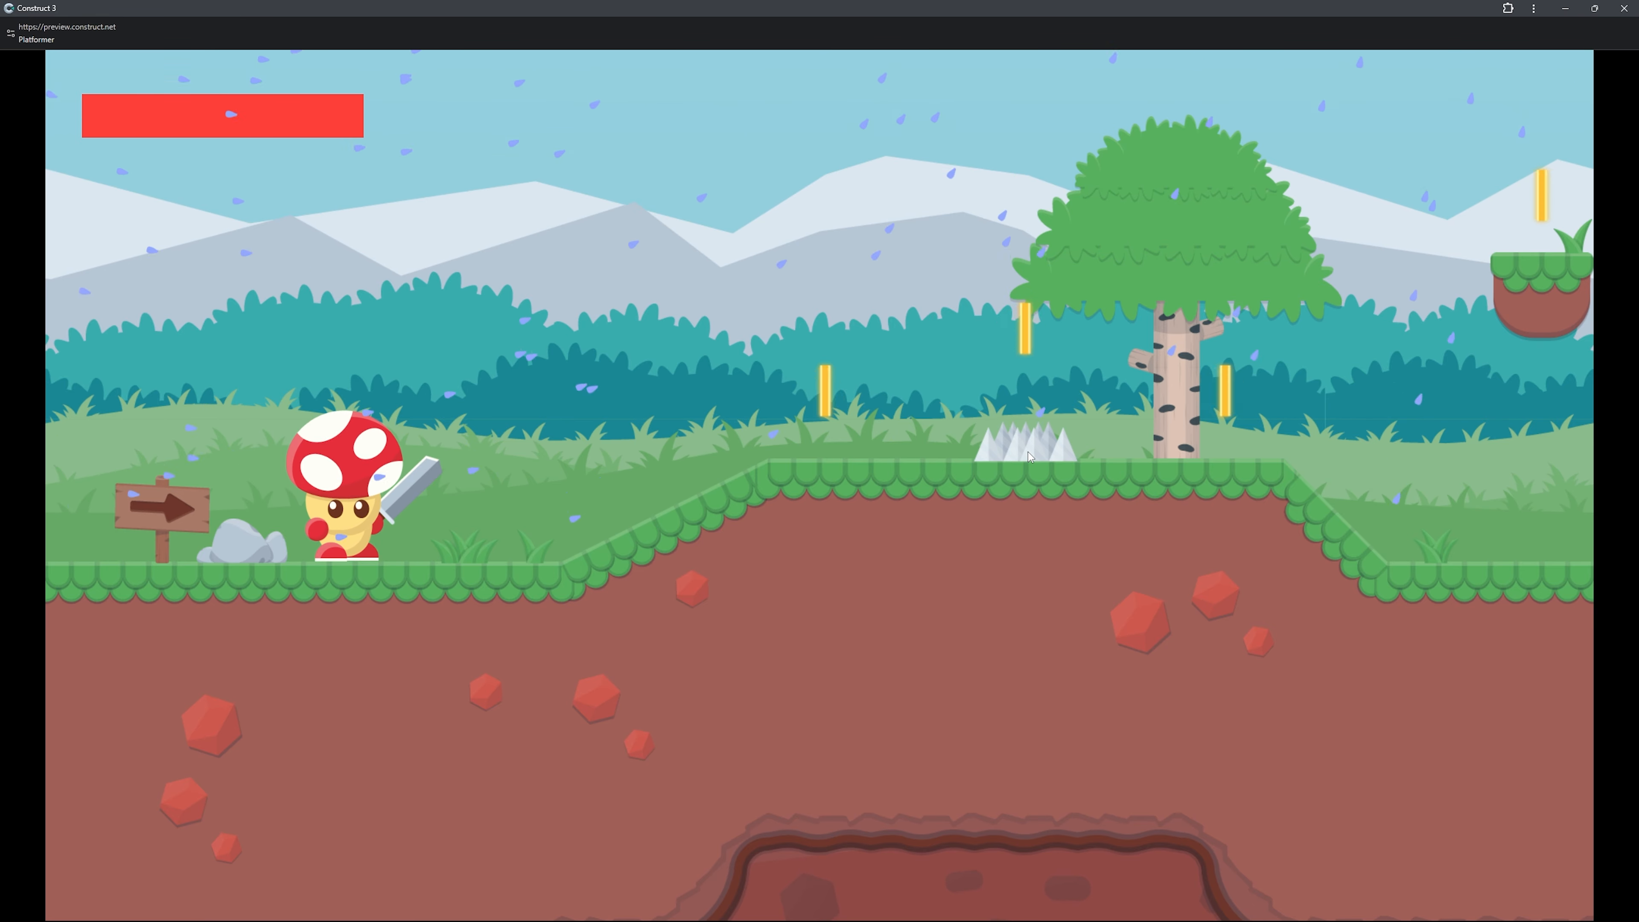
pyautogui.click(1629, 8)
# Insert a new Particles object in the Level 1 layout.
pyautogui.rightClick(414, 362)
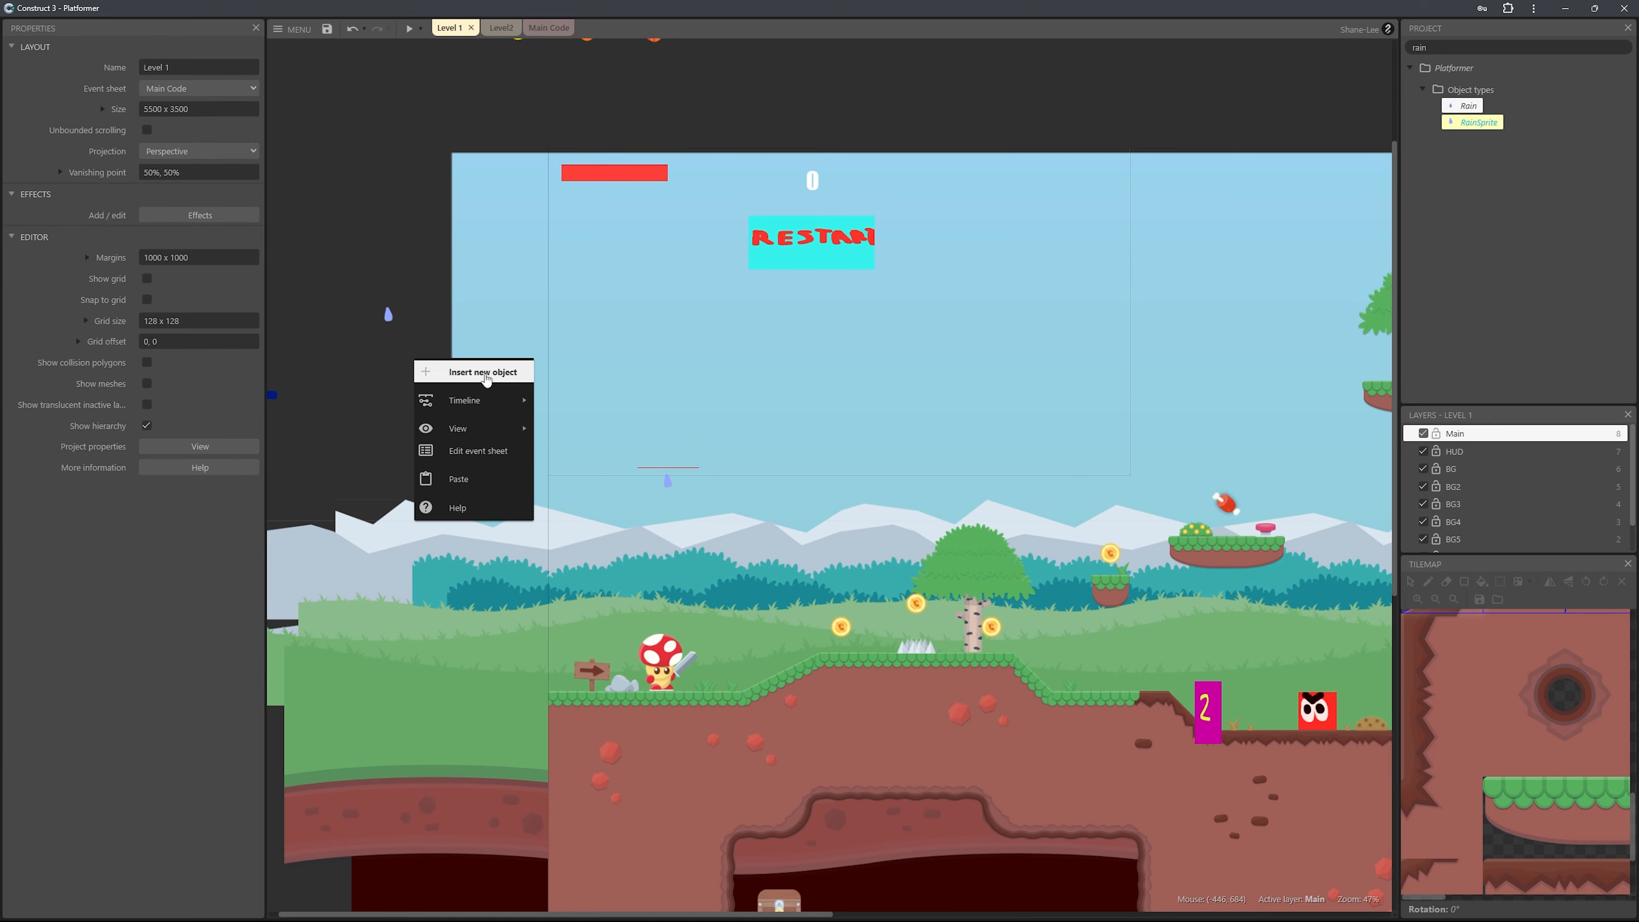
pyautogui.click(451, 371)
pyautogui.write('part')
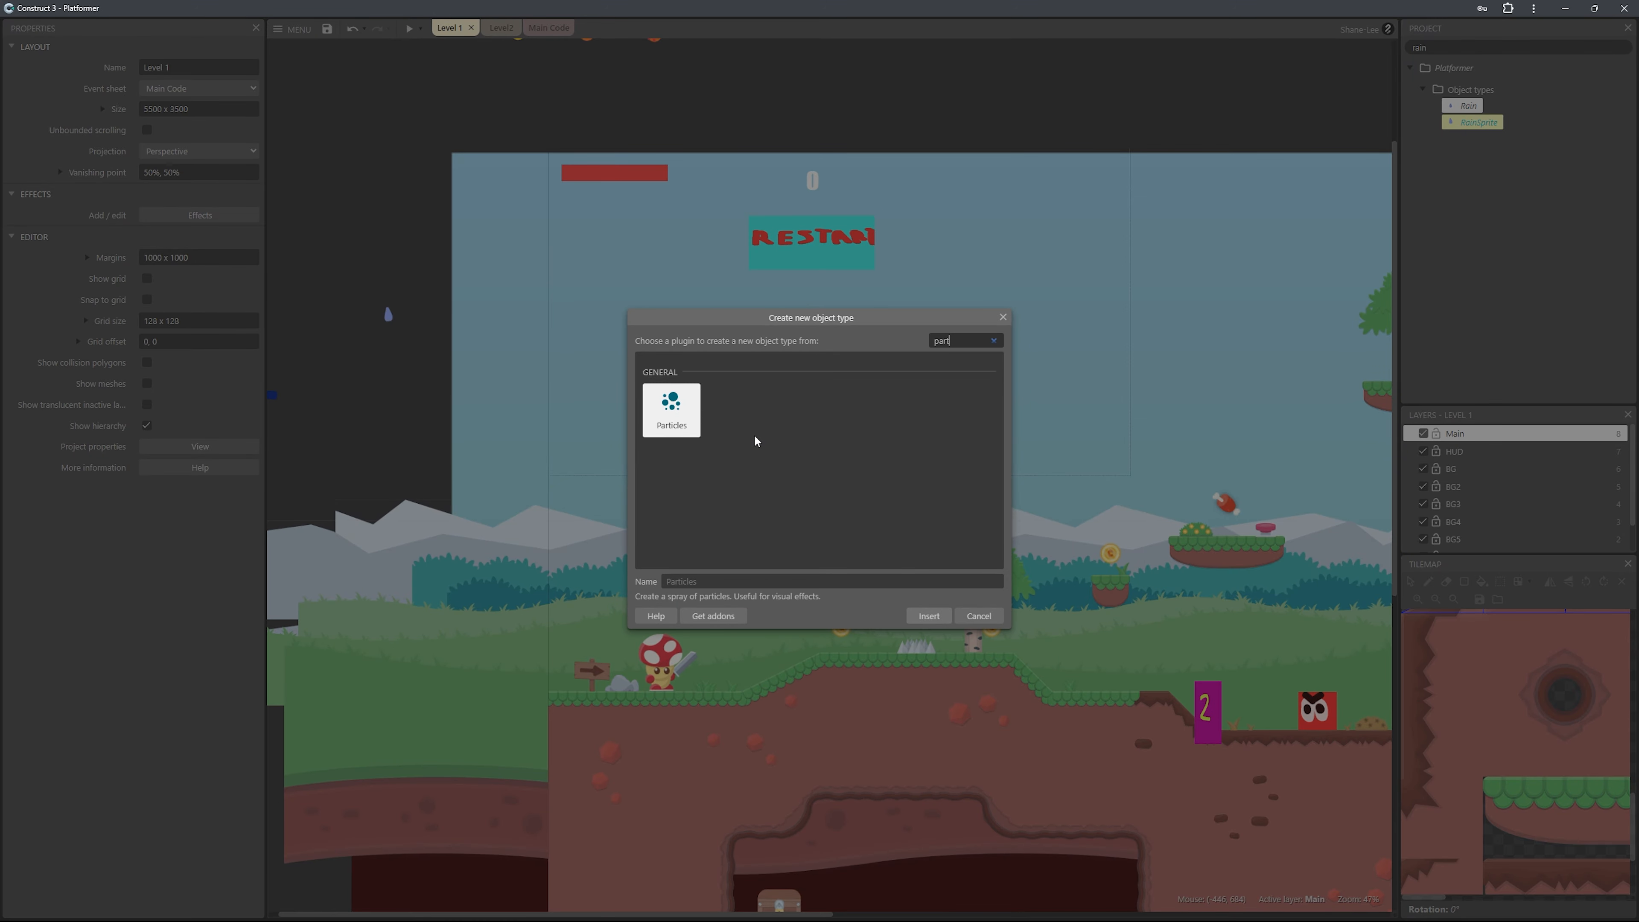
pyautogui.press('Return')
pyautogui.click(661, 468)
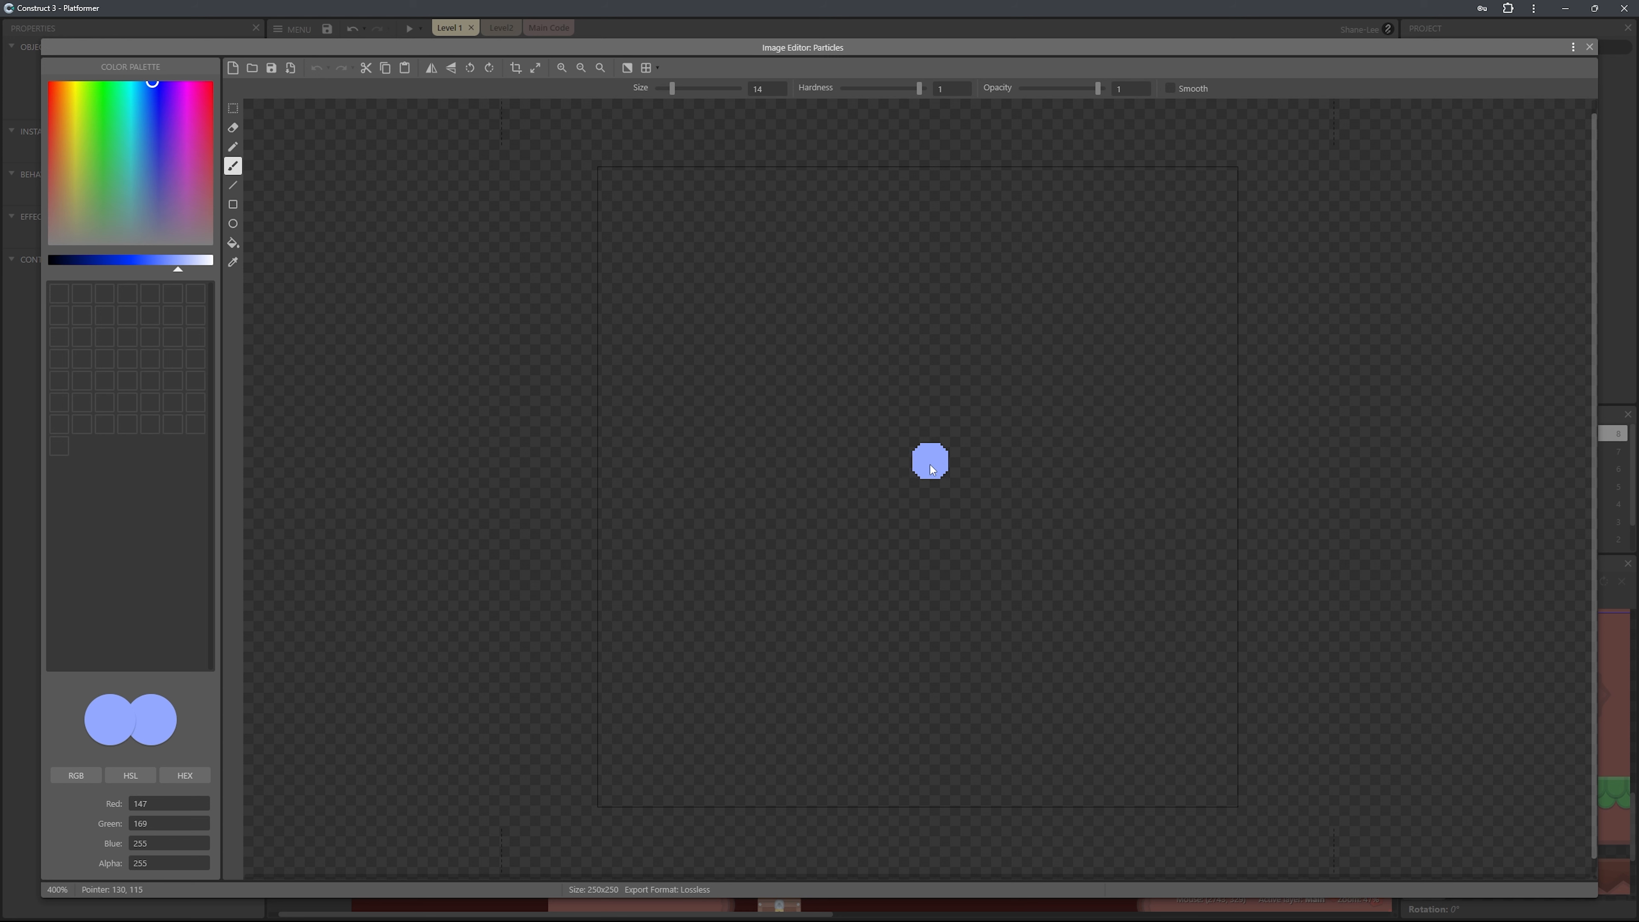
# Undo the last brush stroke, and paint a light-blue dot in the particle image with brush size 21.
pyautogui.hotkey('ctrl', 'z')
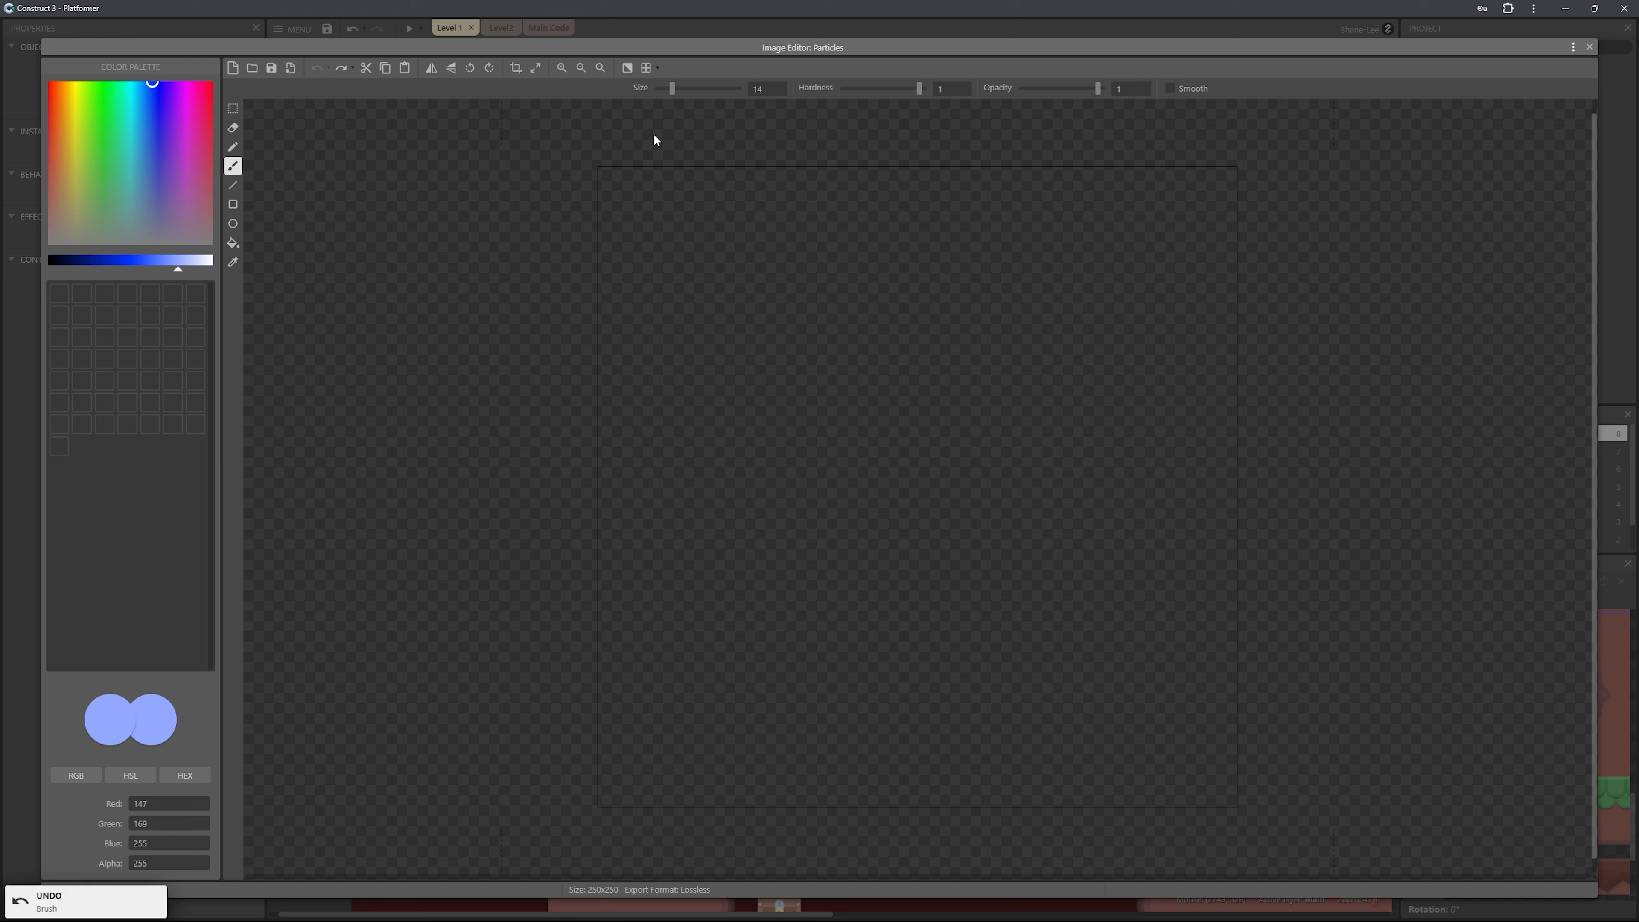
pyautogui.moveTo(674, 92); pyautogui.dragTo(678, 89)
pyautogui.click(907, 459)
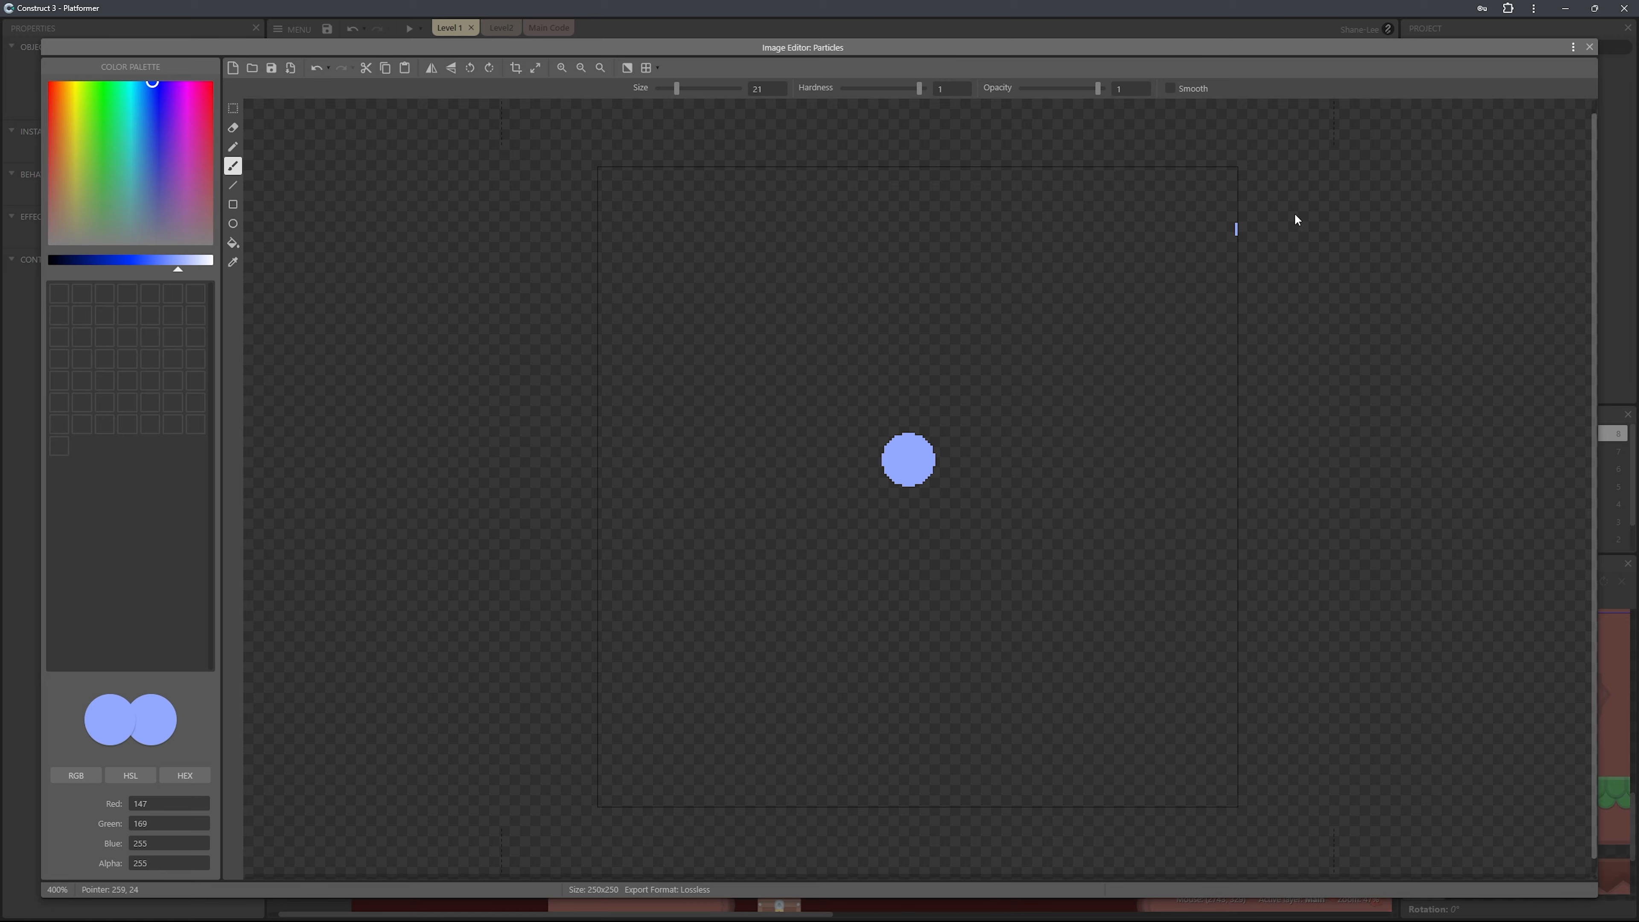
pyautogui.click(1589, 47)
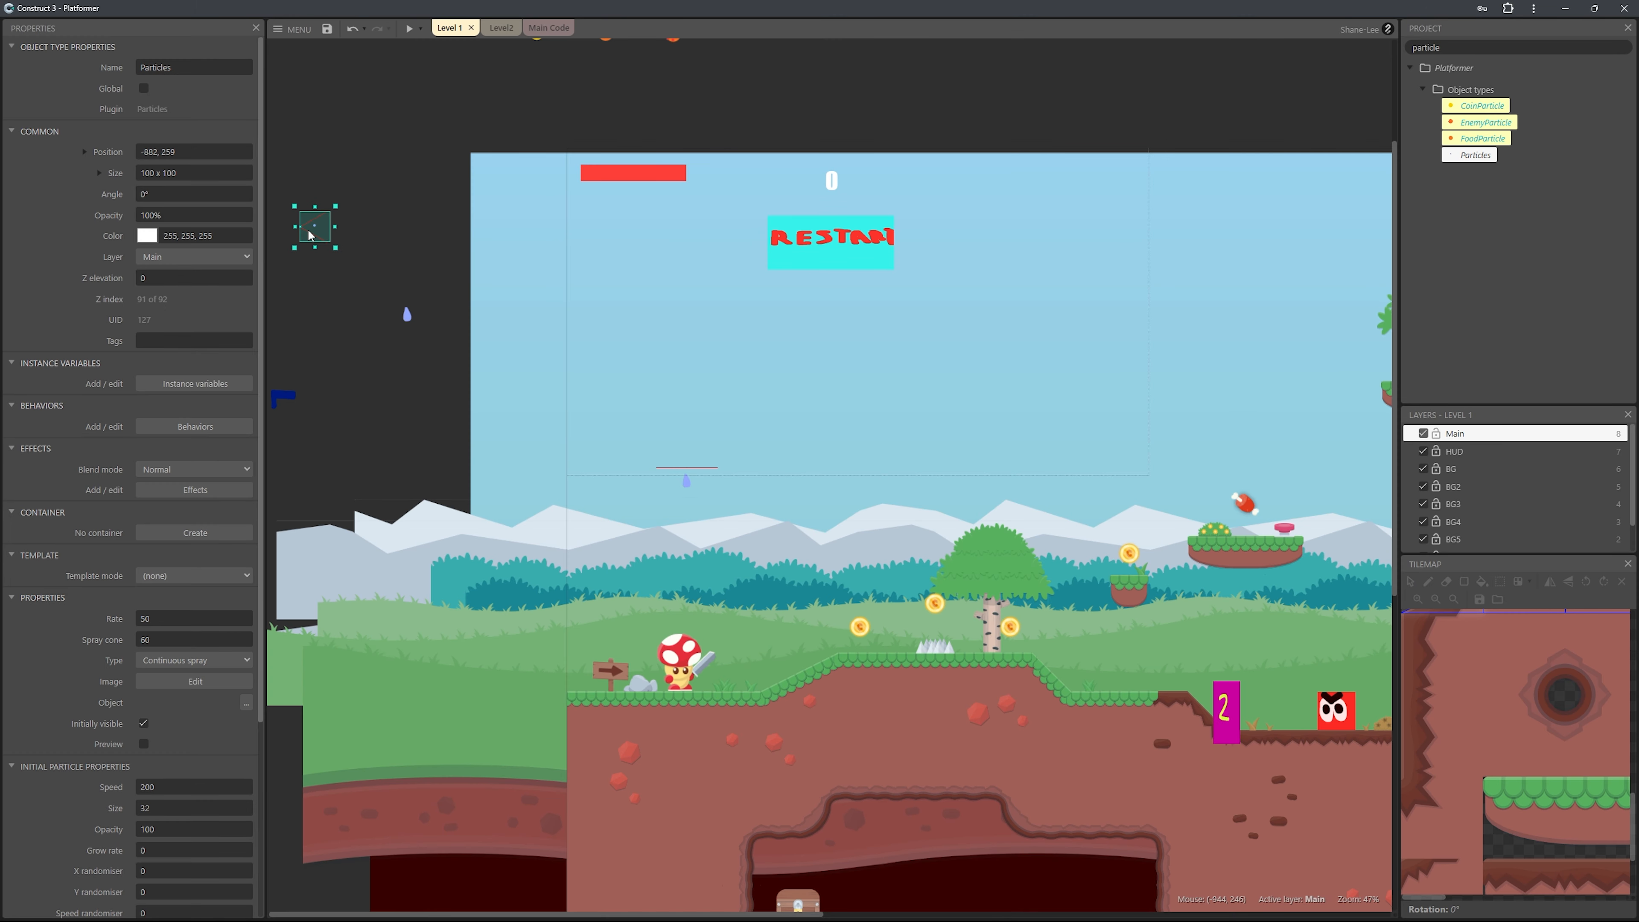
# Rotate the new Particles object to about 270° beside the layout, and rename it as Splash.
pyautogui.moveTo(344, 249); pyautogui.dragTo(333, 149)
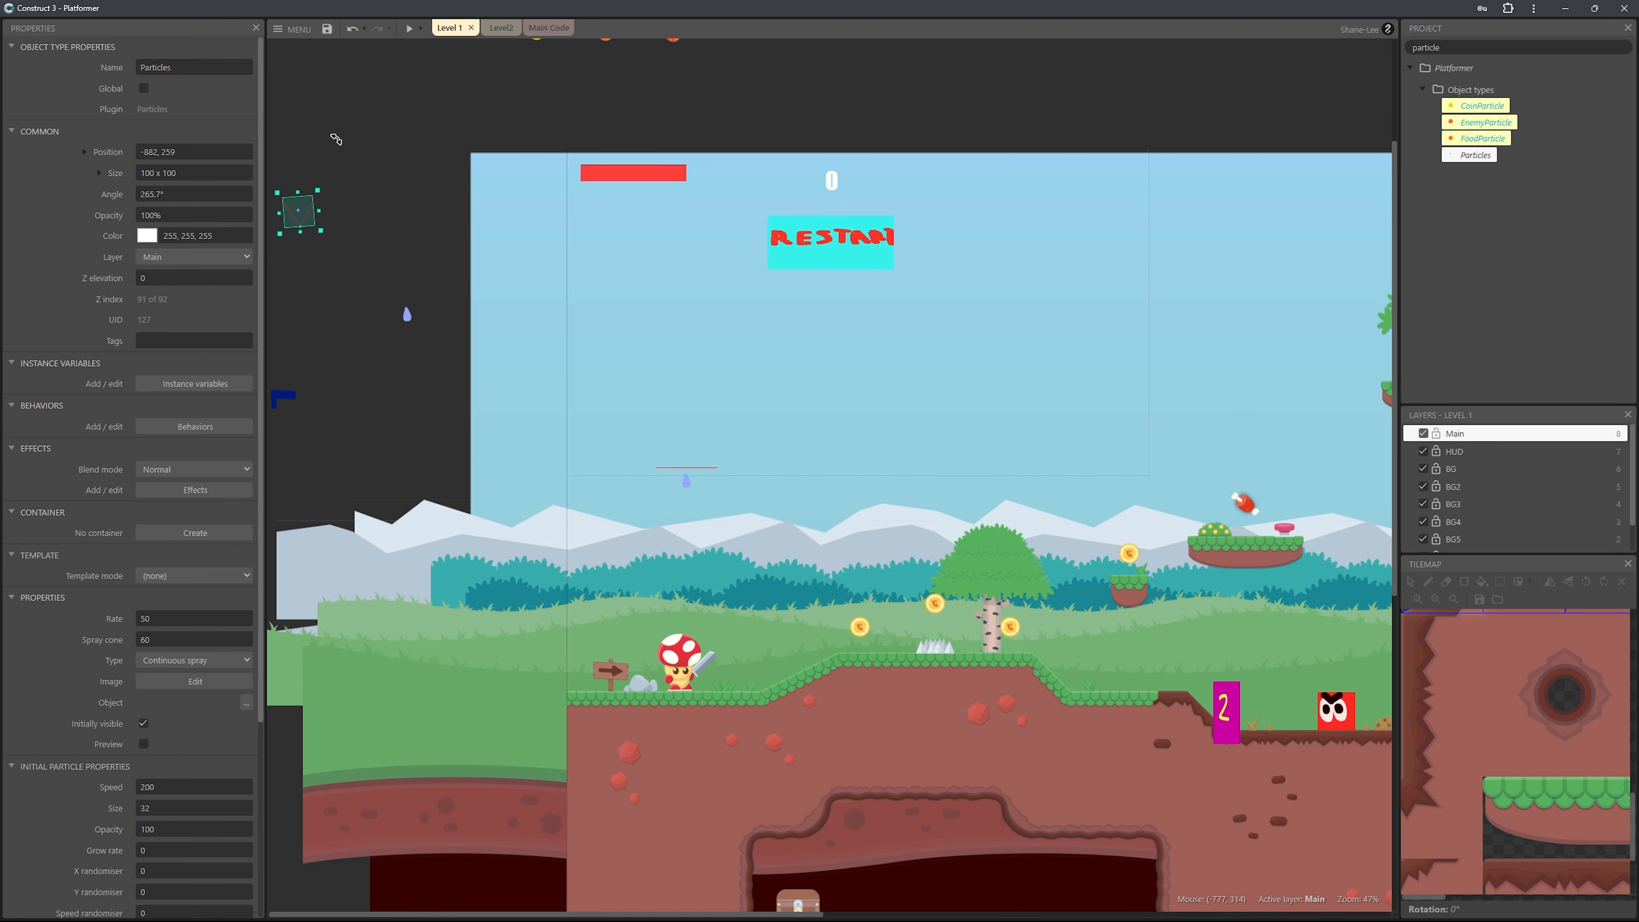
pyautogui.hotkey('ctrl', 'z')
pyautogui.click(184, 65)
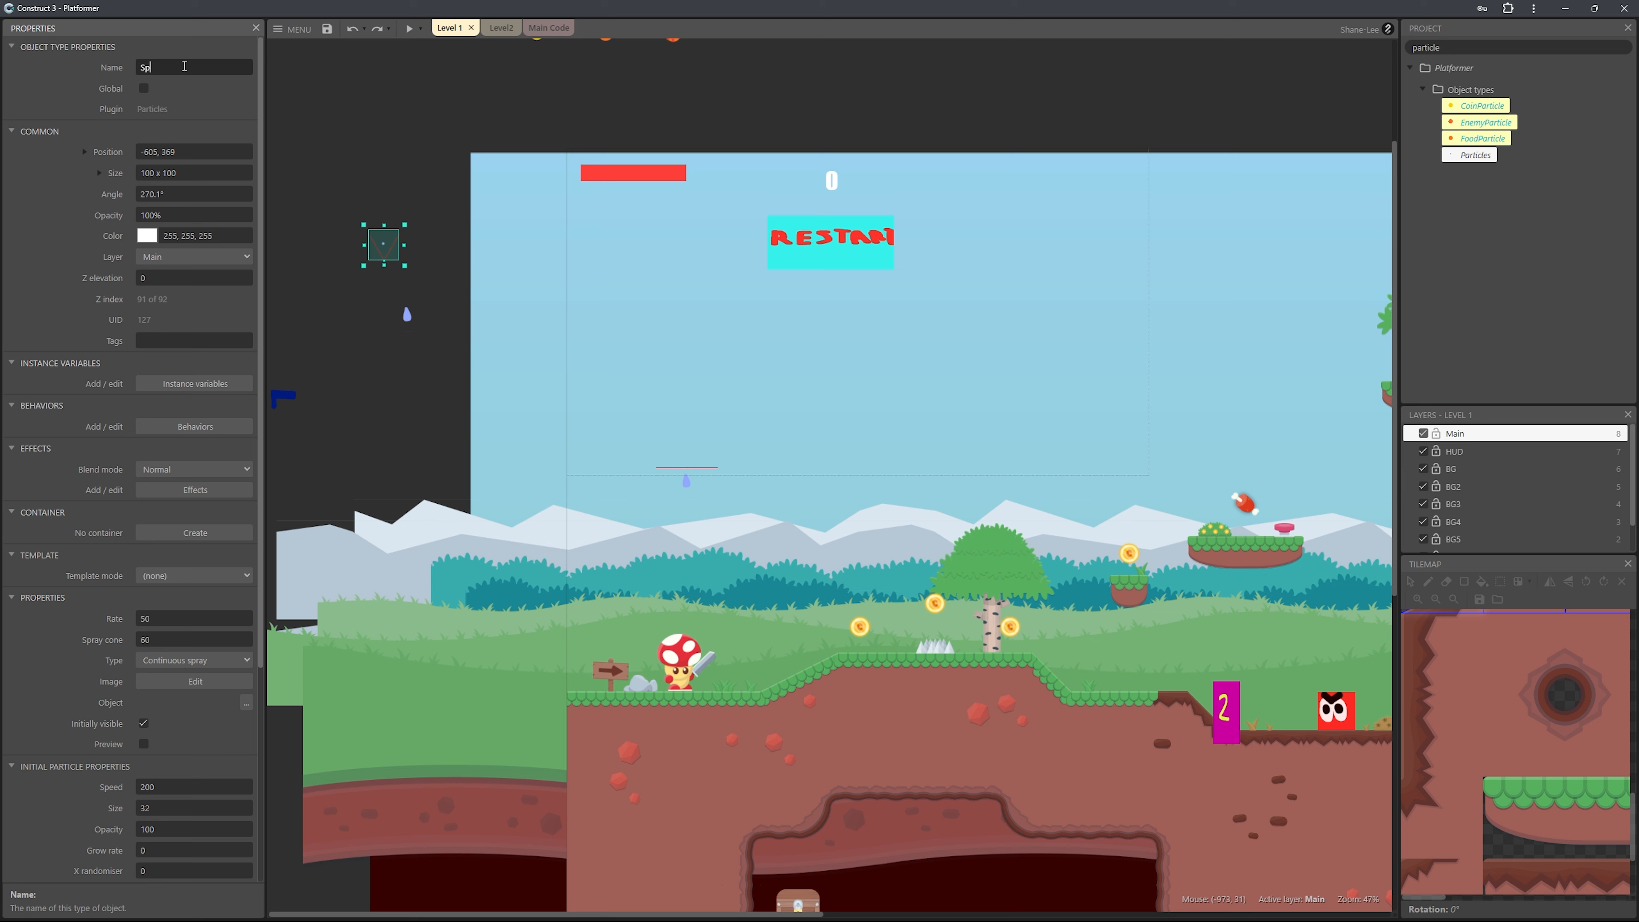
pyautogui.write('Splash')
pyautogui.press('Return')
# Configure the Splash particles as One-shot with a rate of 3 and a spray cone of 90.
pyautogui.scroll(-2, 186, 491)
pyautogui.click(186, 494)
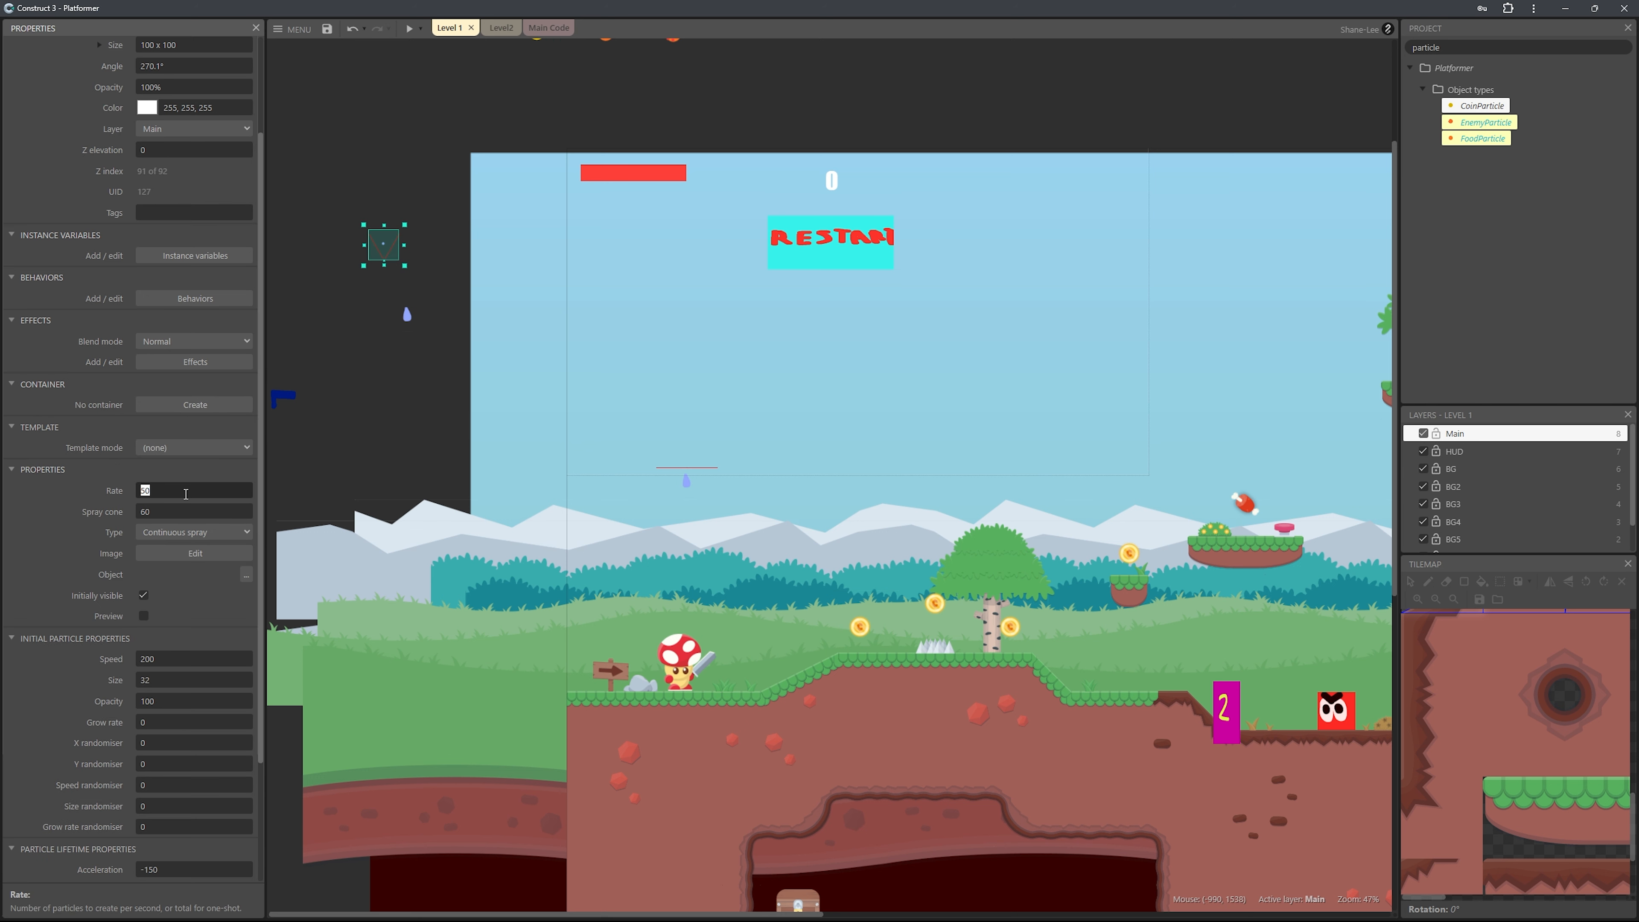
pyautogui.click(194, 531)
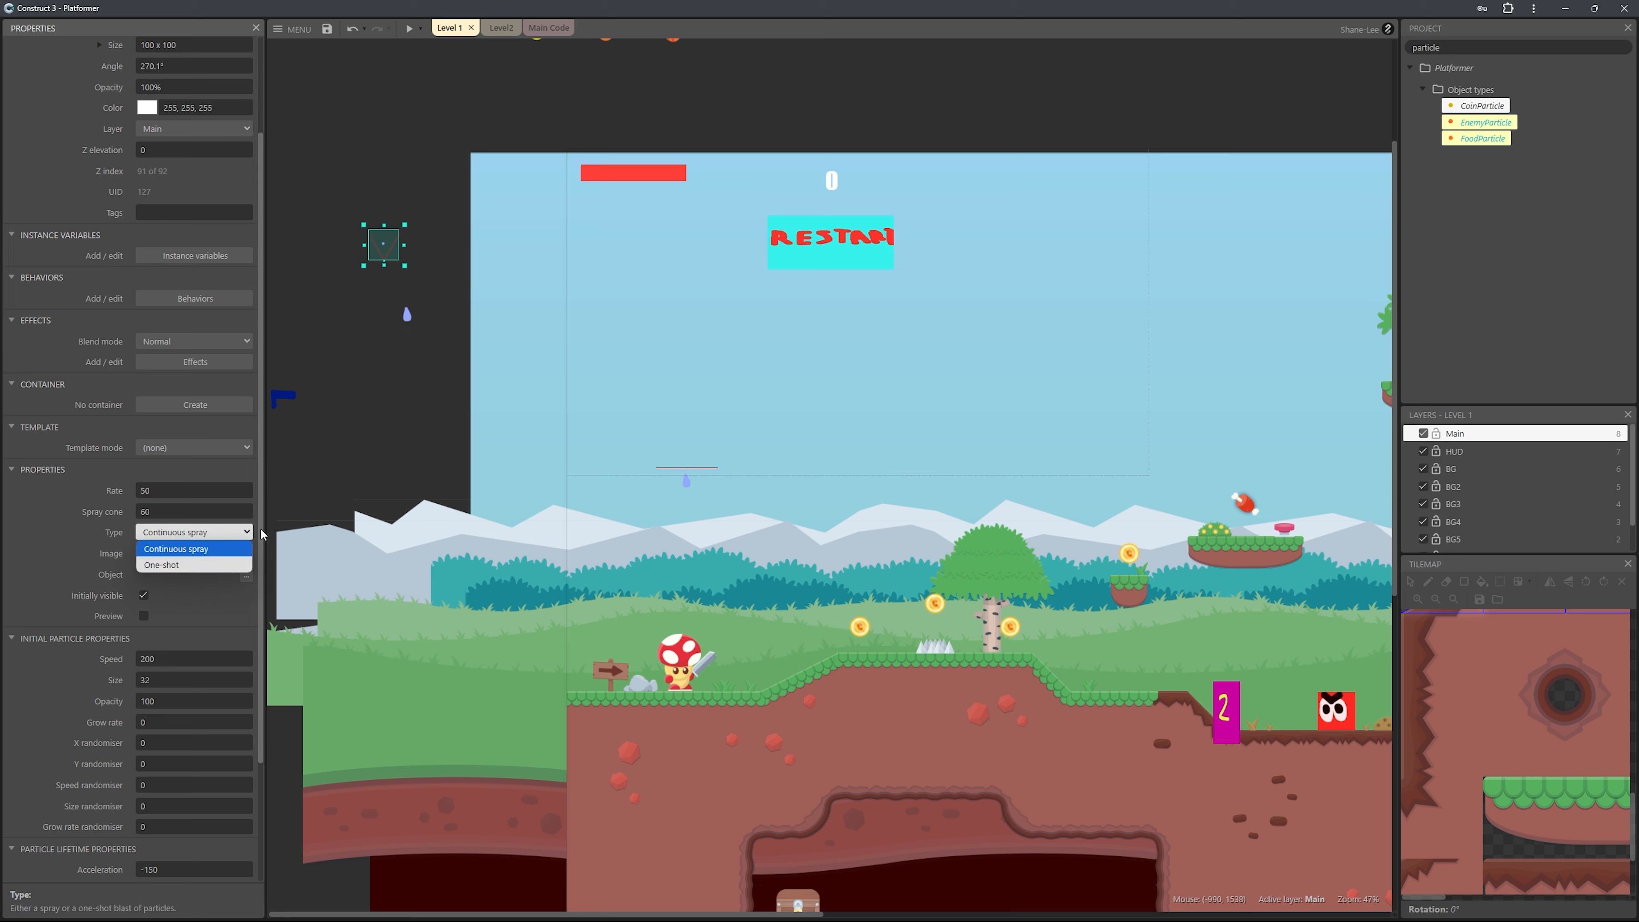
pyautogui.click(184, 559)
pyautogui.click(185, 491)
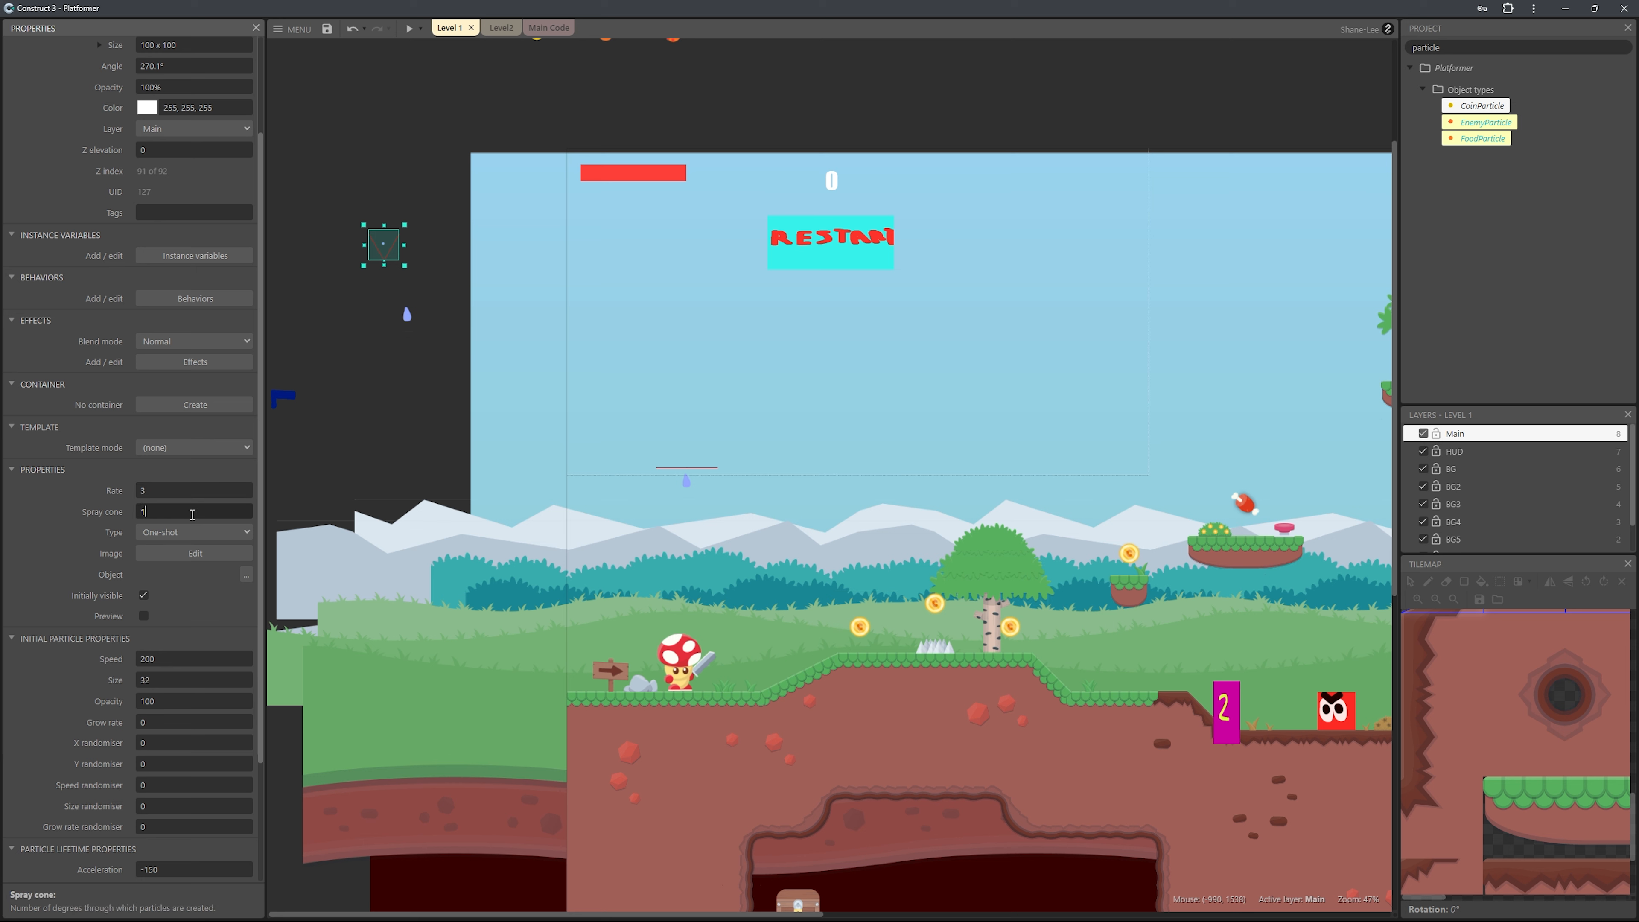
pyautogui.write('0')
pyautogui.press('Tab')
# Set the Splash particles' initial speed to 100 and size to 2.
pyautogui.doubleClick(208, 657)
pyautogui.write('100')
pyautogui.press('Tab')
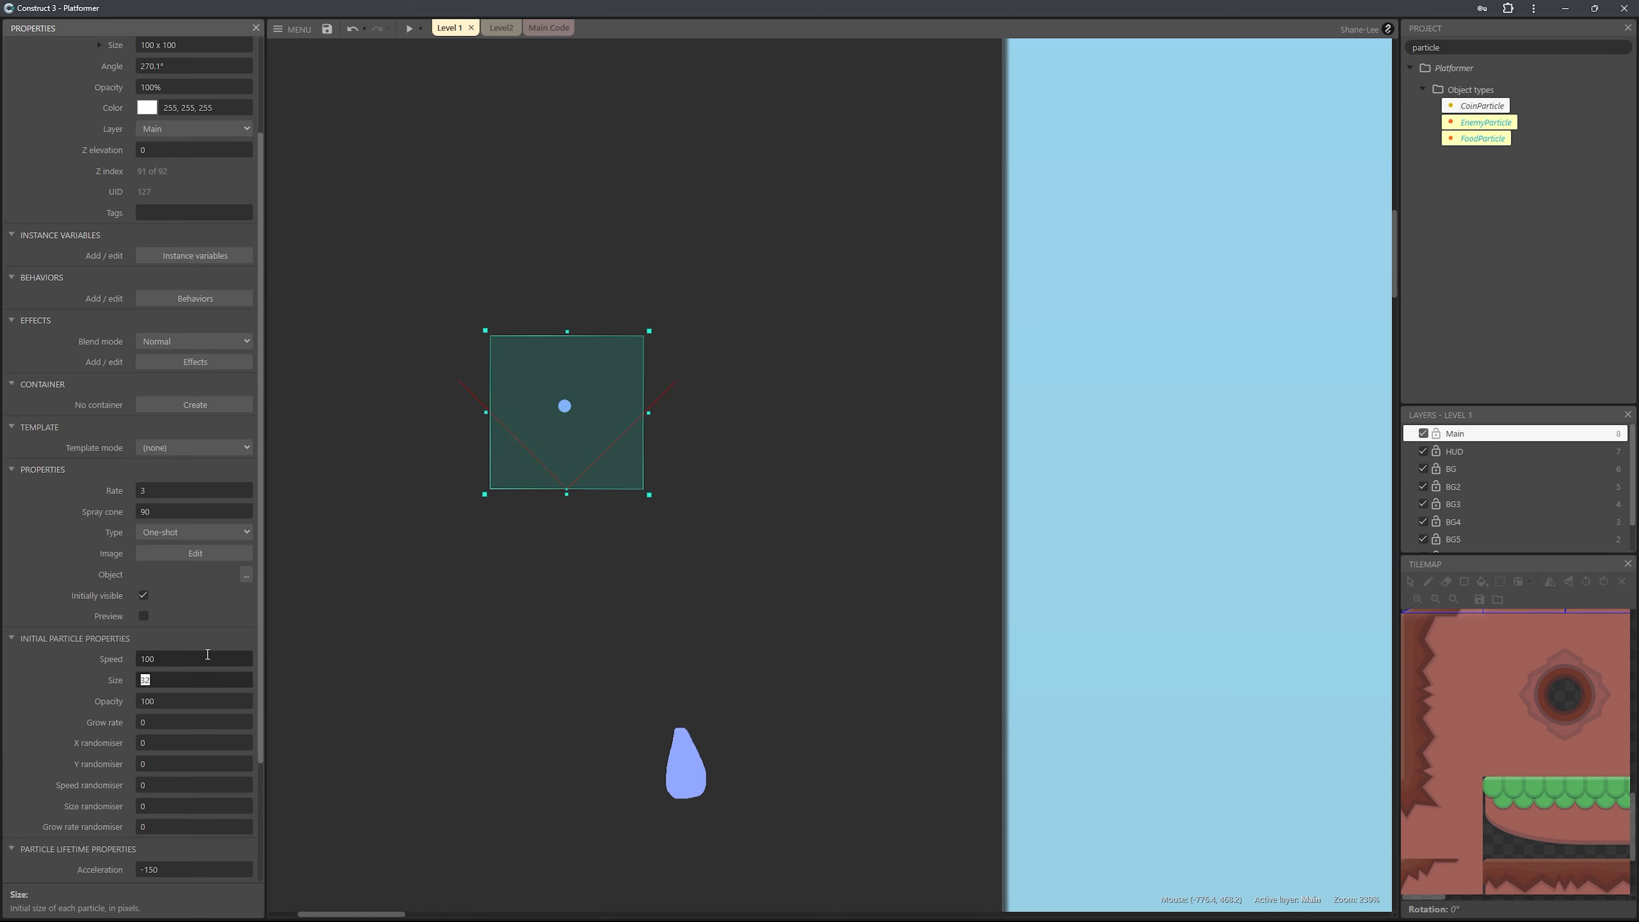
pyautogui.write('2')
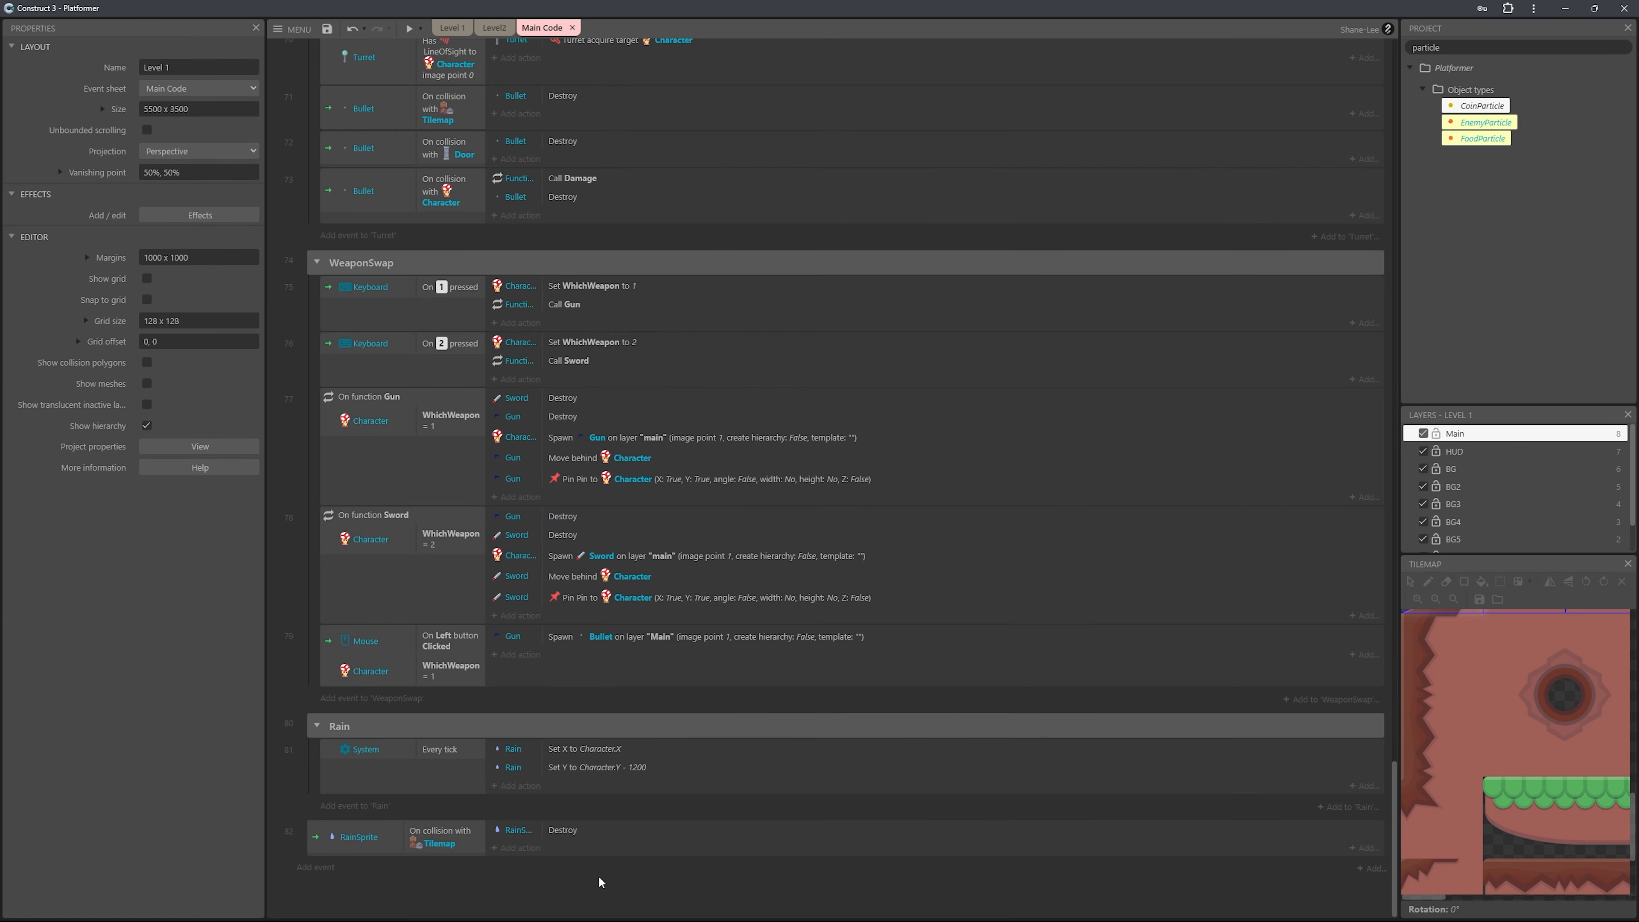
# Add a RainSprite action spawning Splash on layer "Main" to the Tilemap collision event, placed before the Destroy action.
pyautogui.click(535, 850)
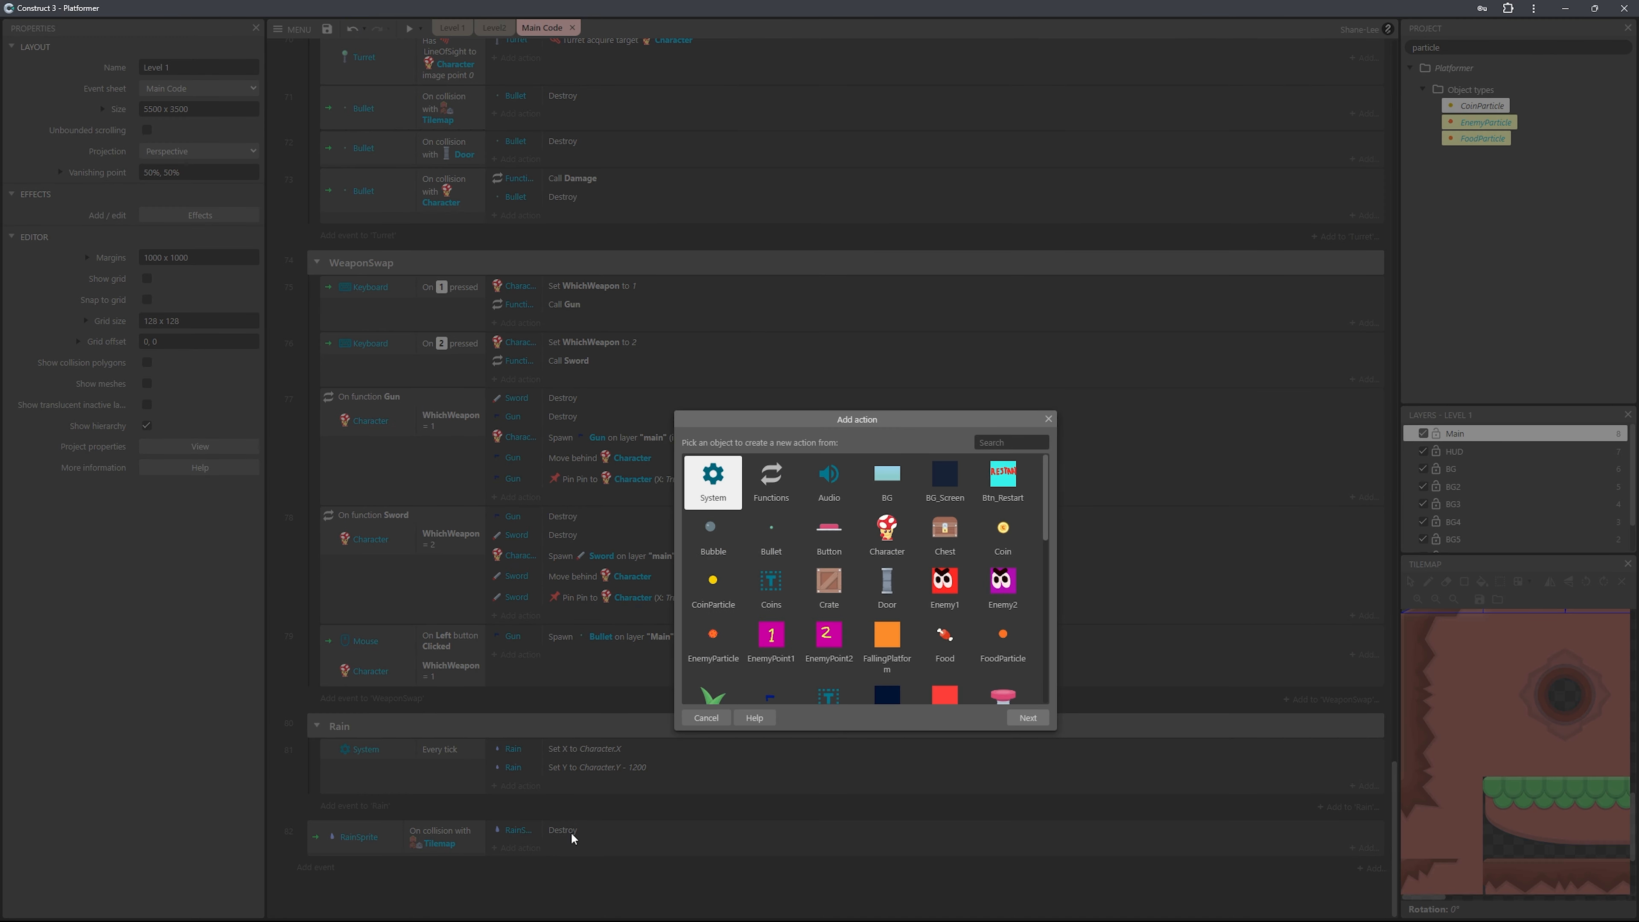
pyautogui.write('rai')
pyautogui.doubleClick(771, 478)
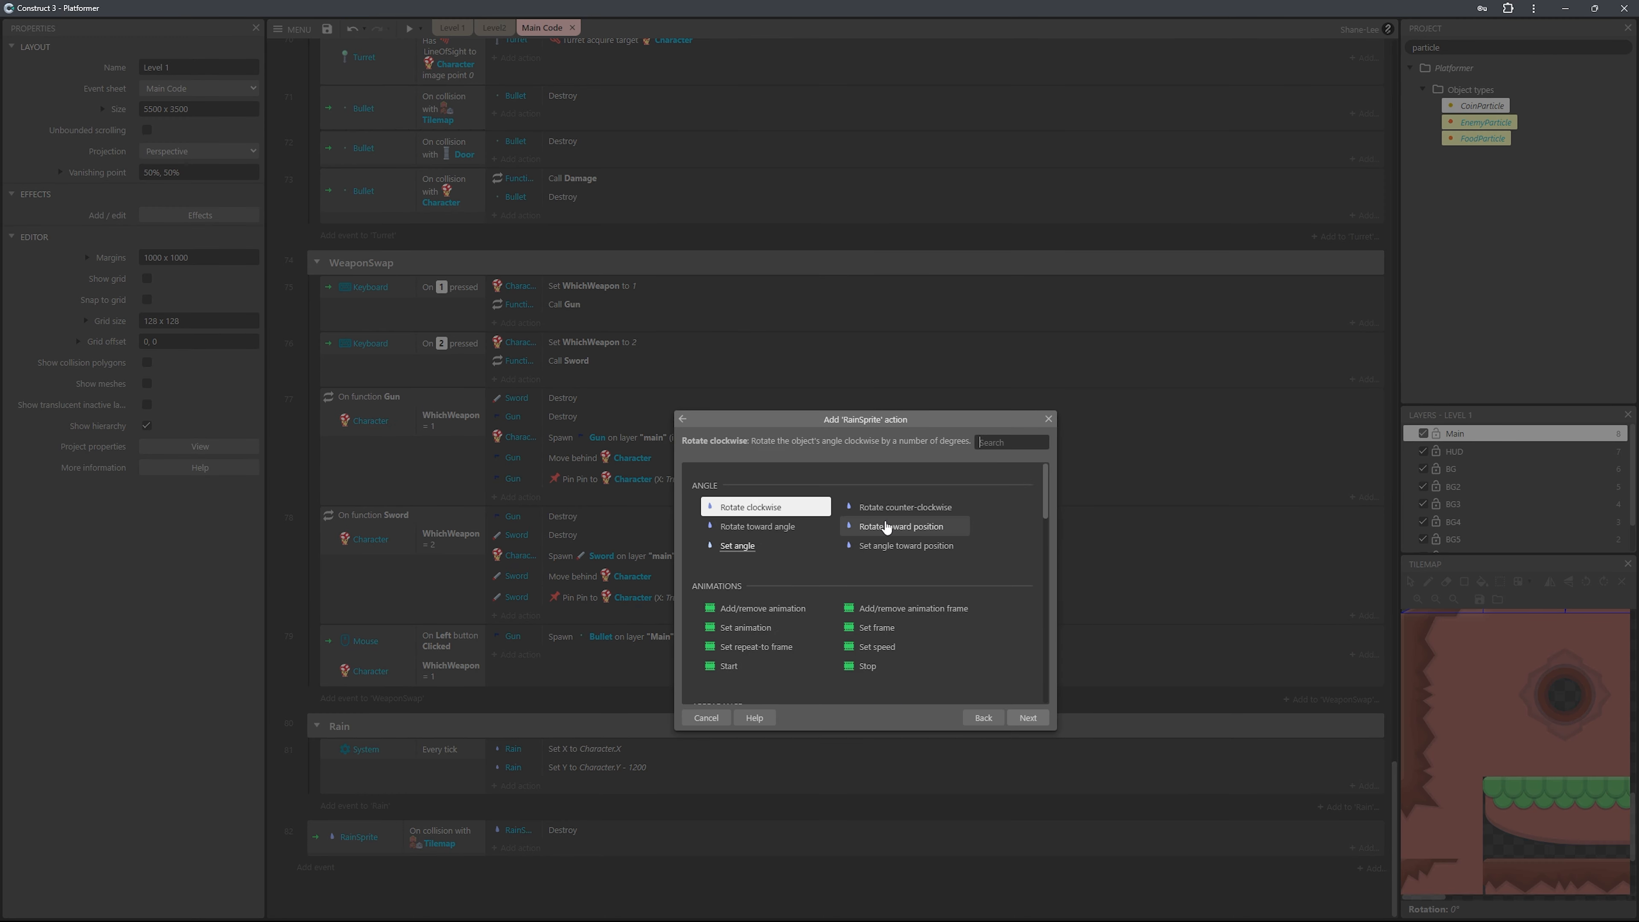
pyautogui.write('cre')
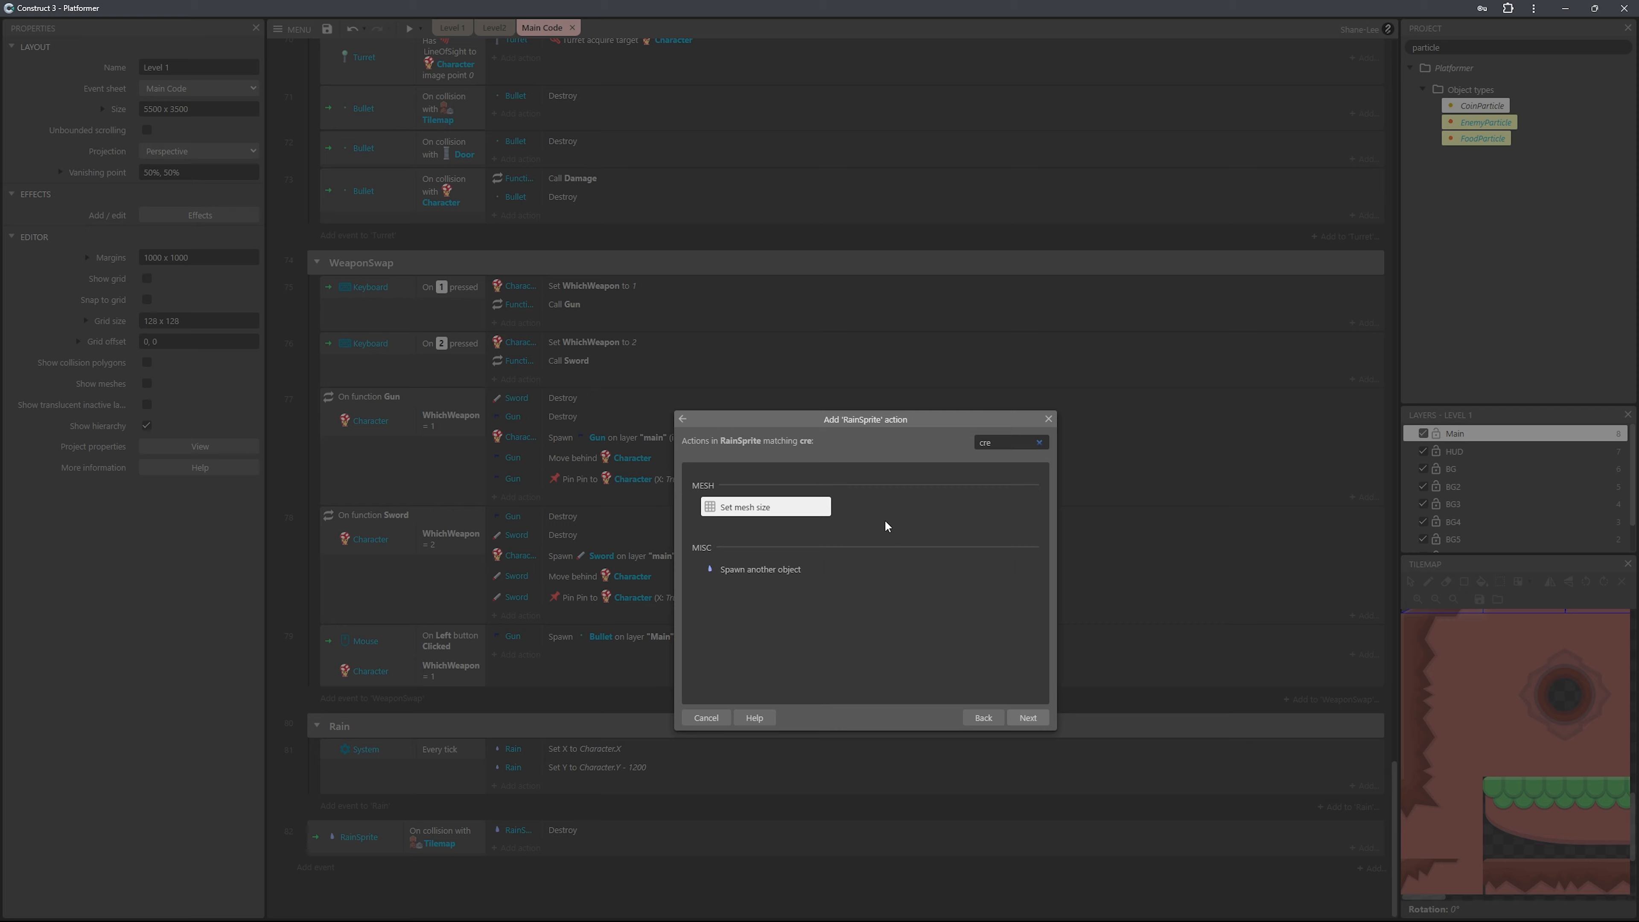
pyautogui.doubleClick(740, 570)
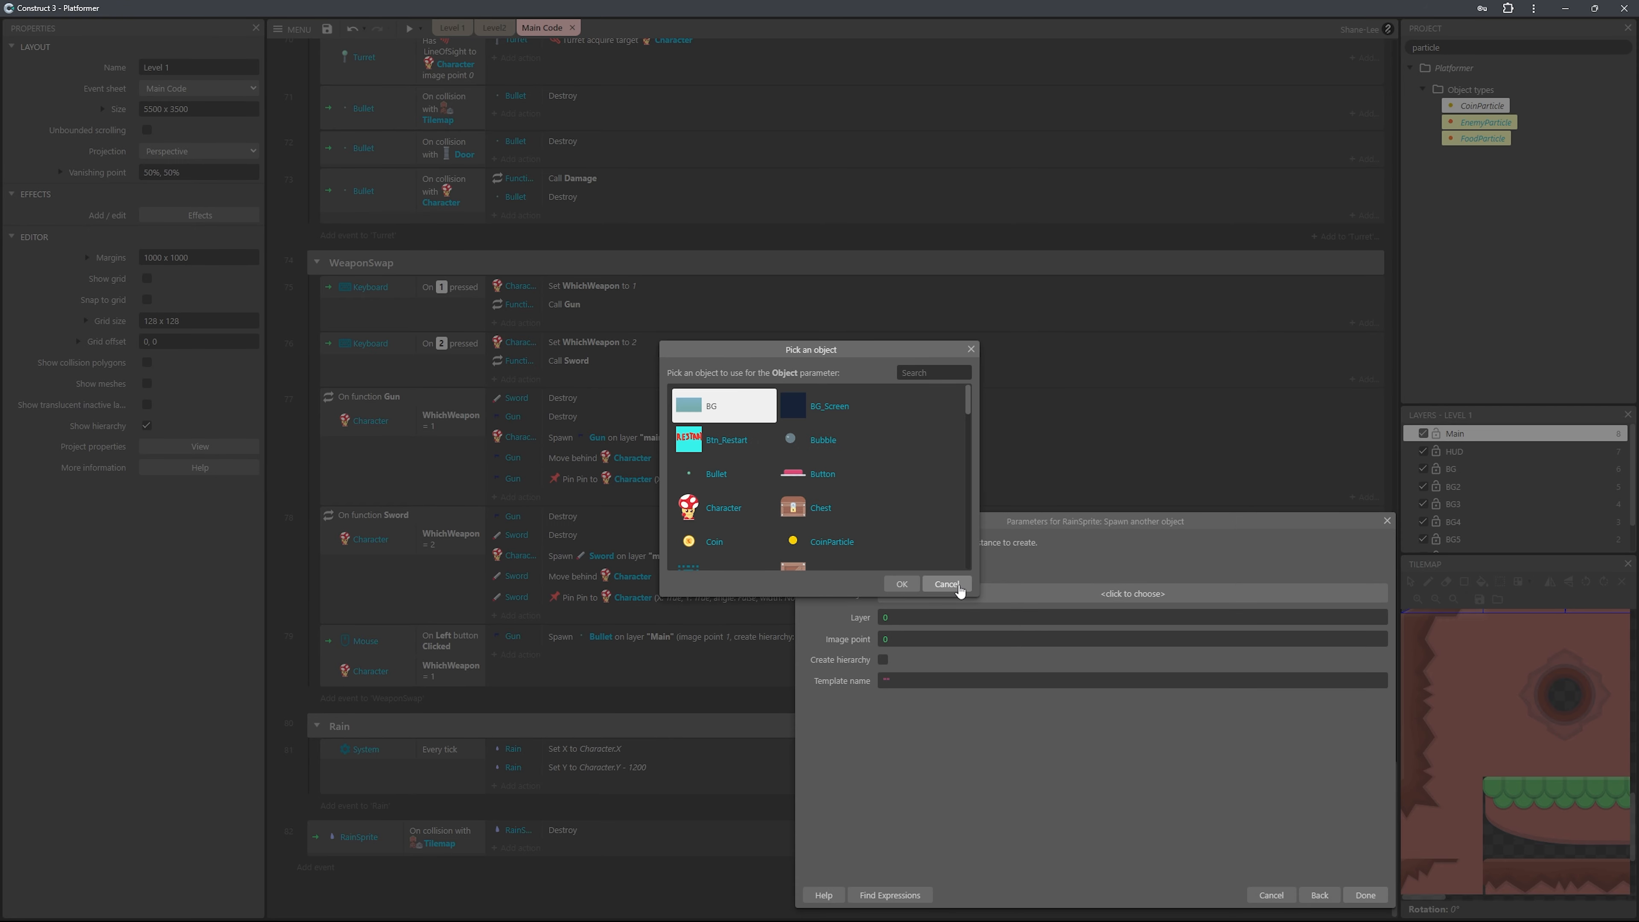
pyautogui.click(959, 587)
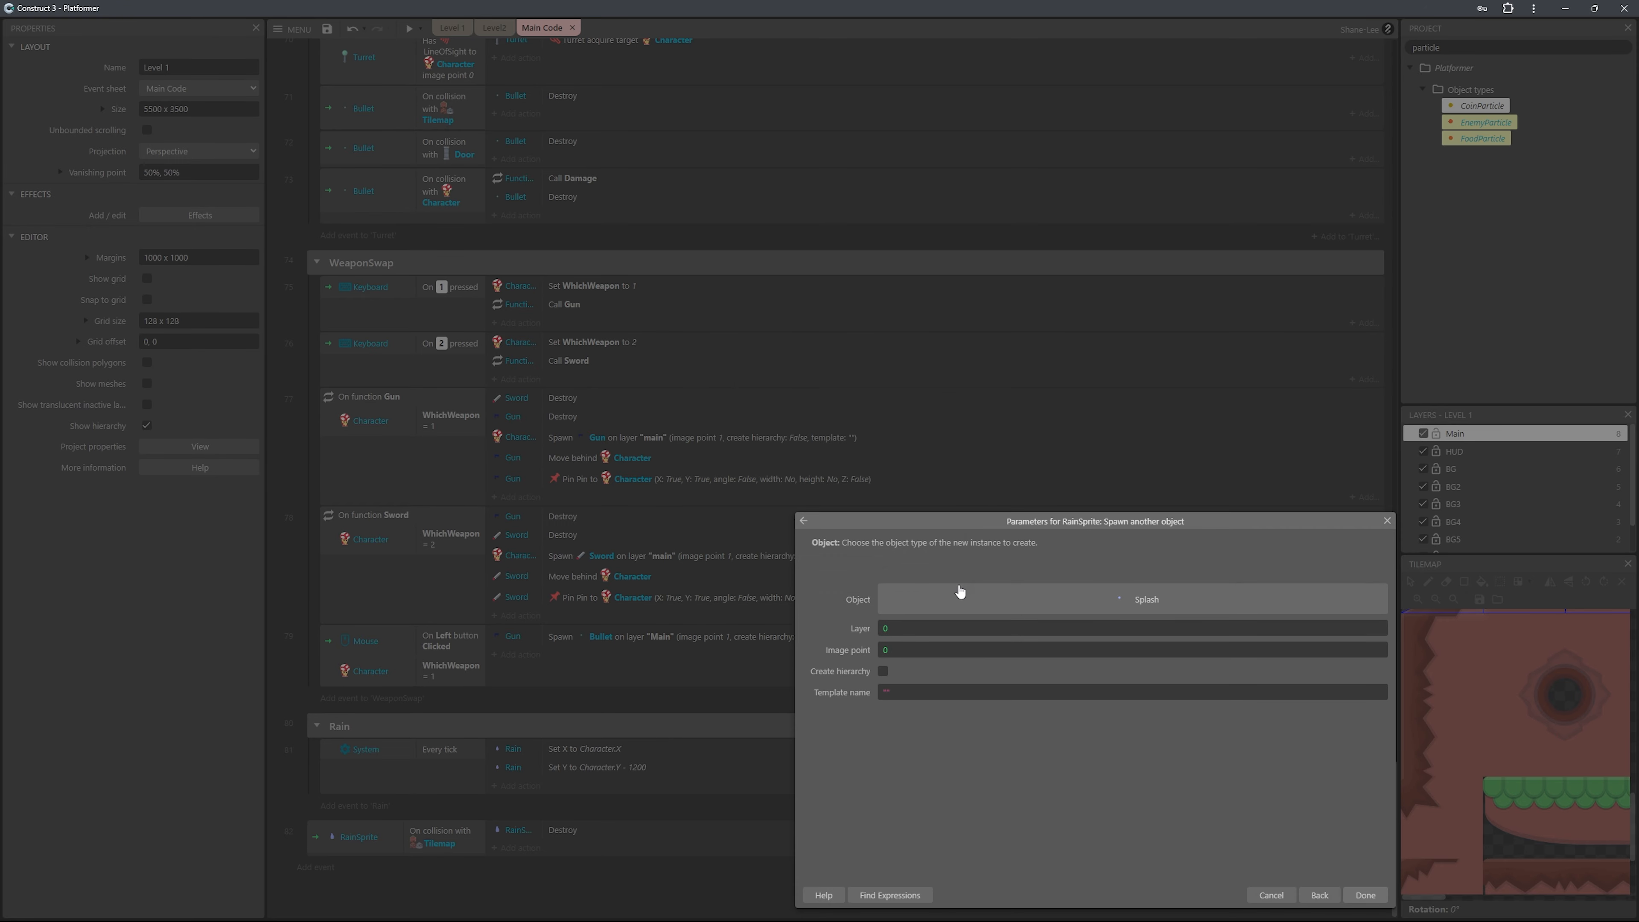
pyautogui.doubleClick(1053, 625)
pyautogui.write('"')
pyautogui.click(942, 727)
pyautogui.press('Return')
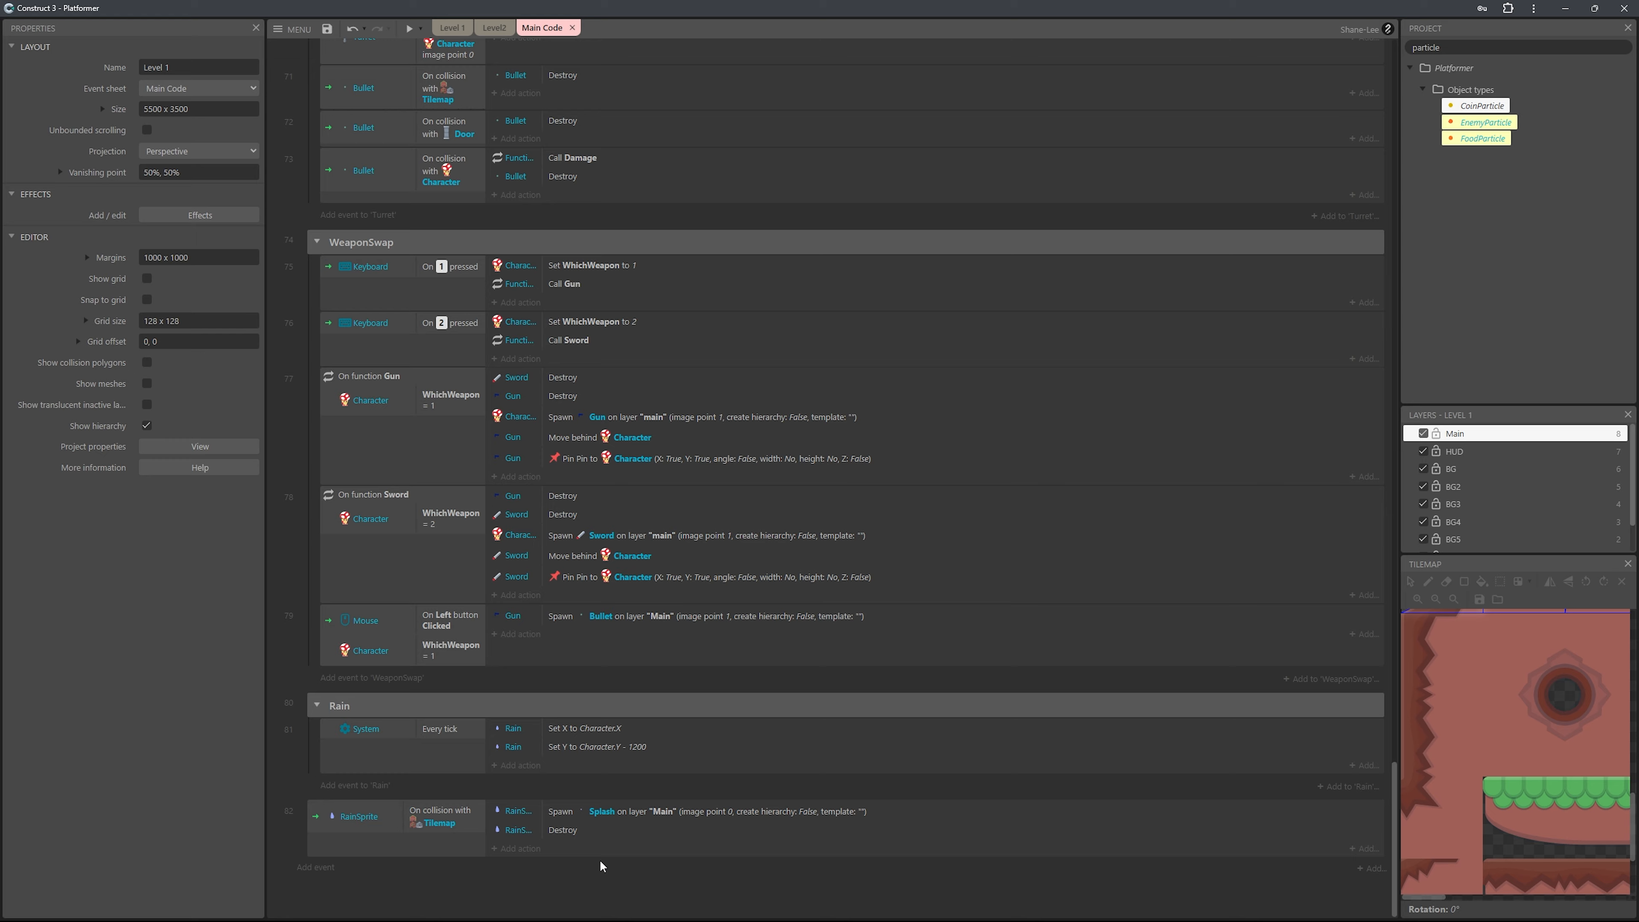
# Preview the game, walk the character to check the rain splashes on the ground, and close the preview.
pyautogui.press('F5')
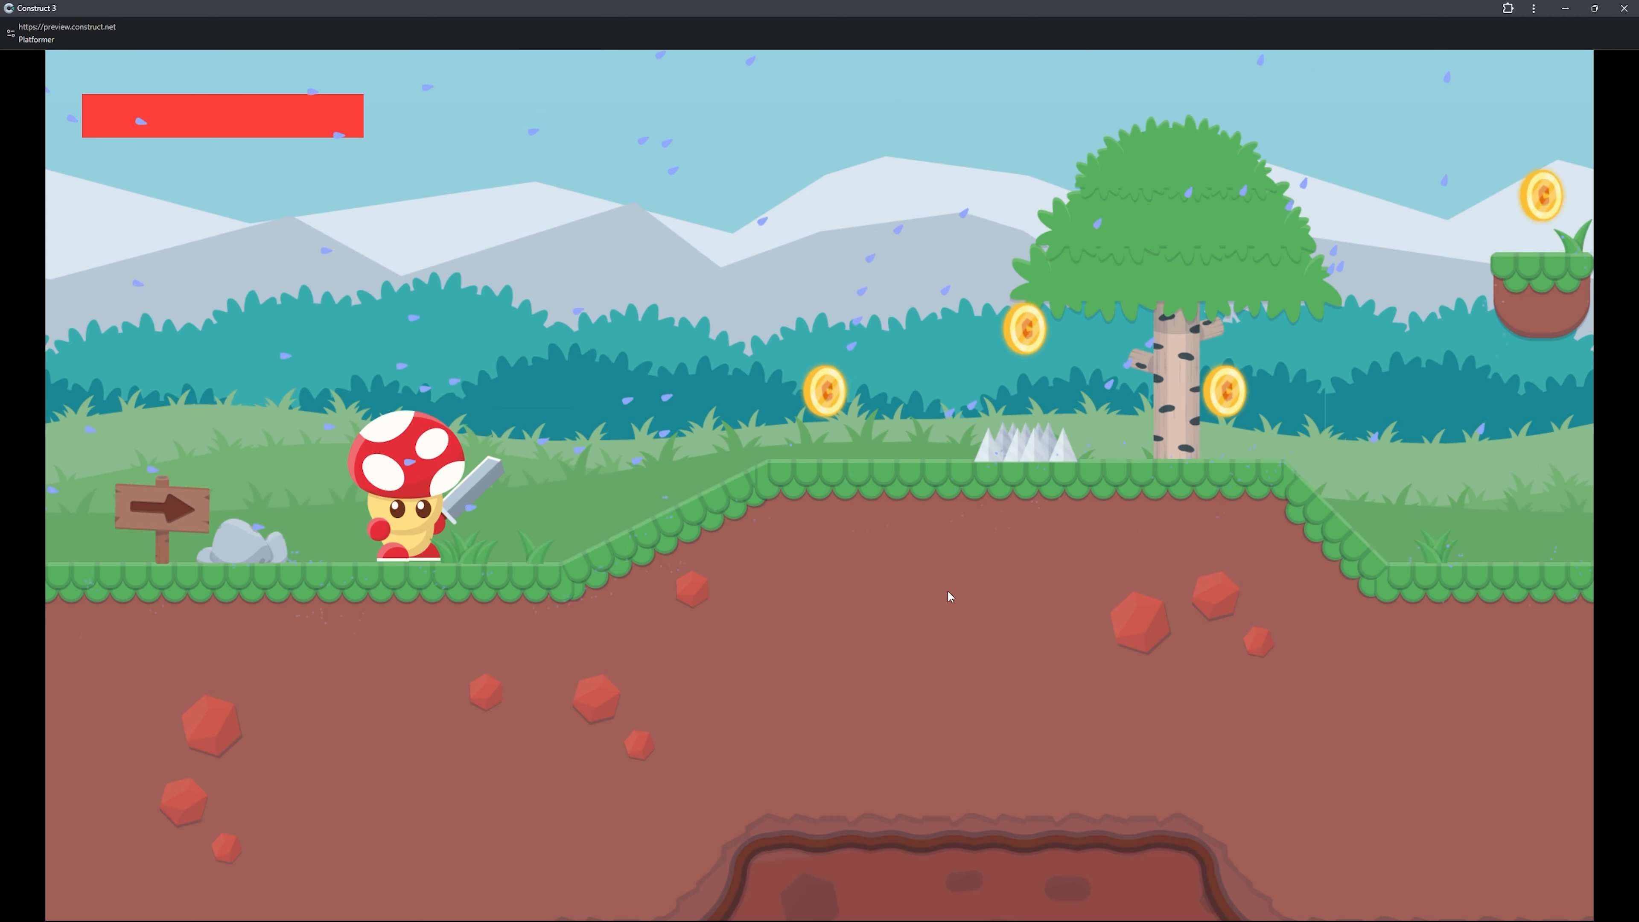
pyautogui.press('Right')
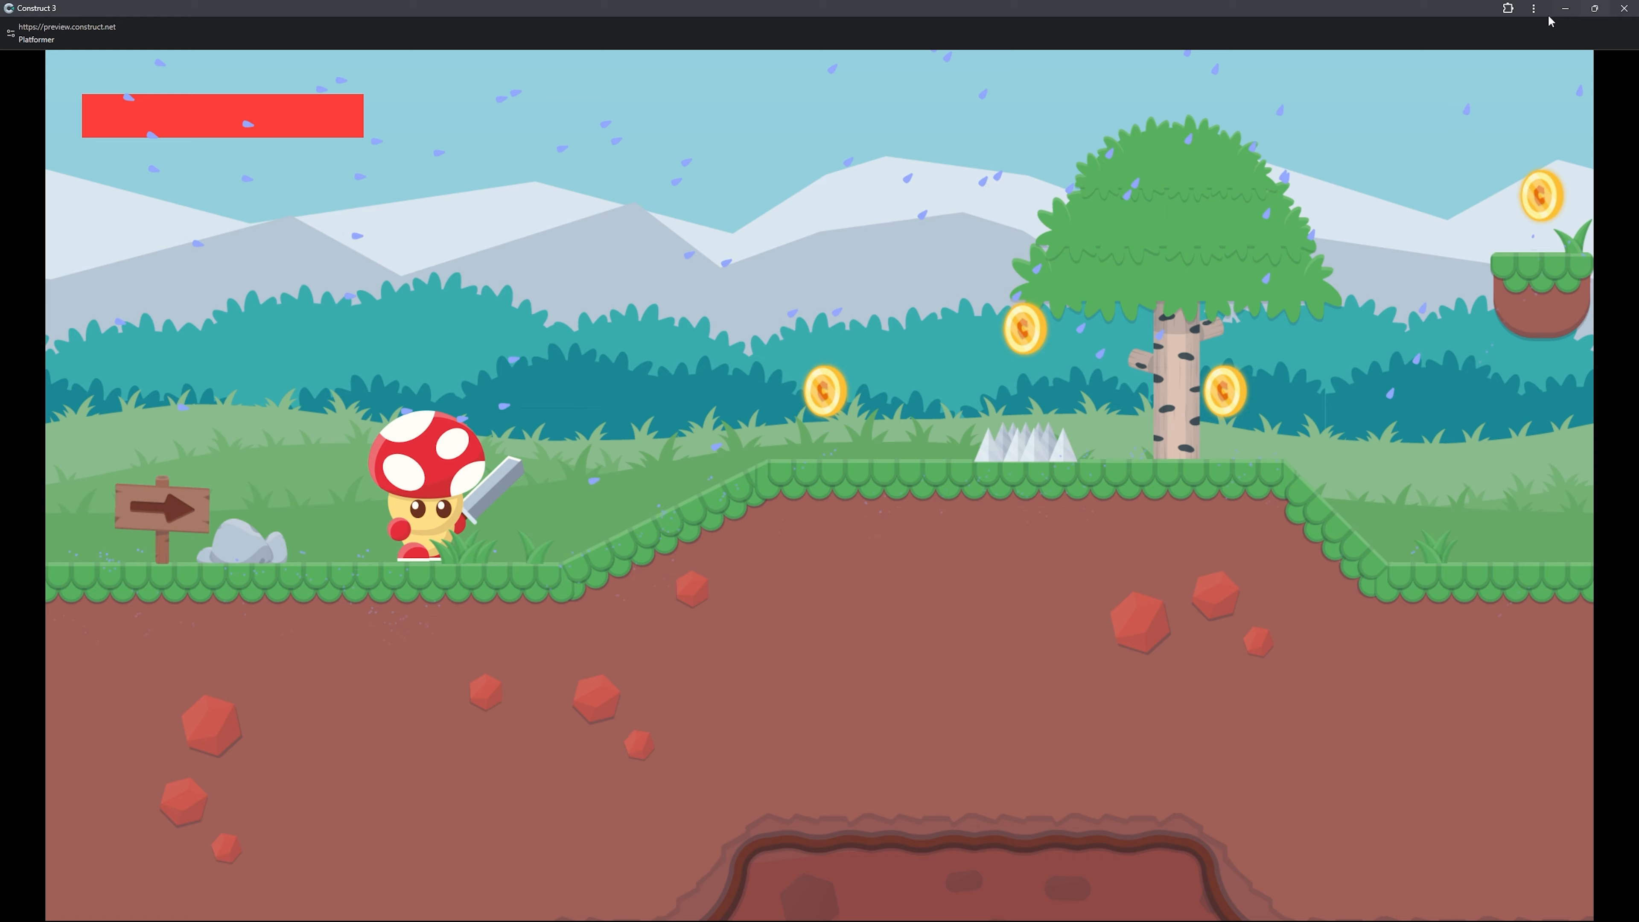
pyautogui.click(1624, 9)
# Set the Splash particles' destroy mode to Timeout expired with a timeout of 0.2 seconds.
pyautogui.click(379, 452)
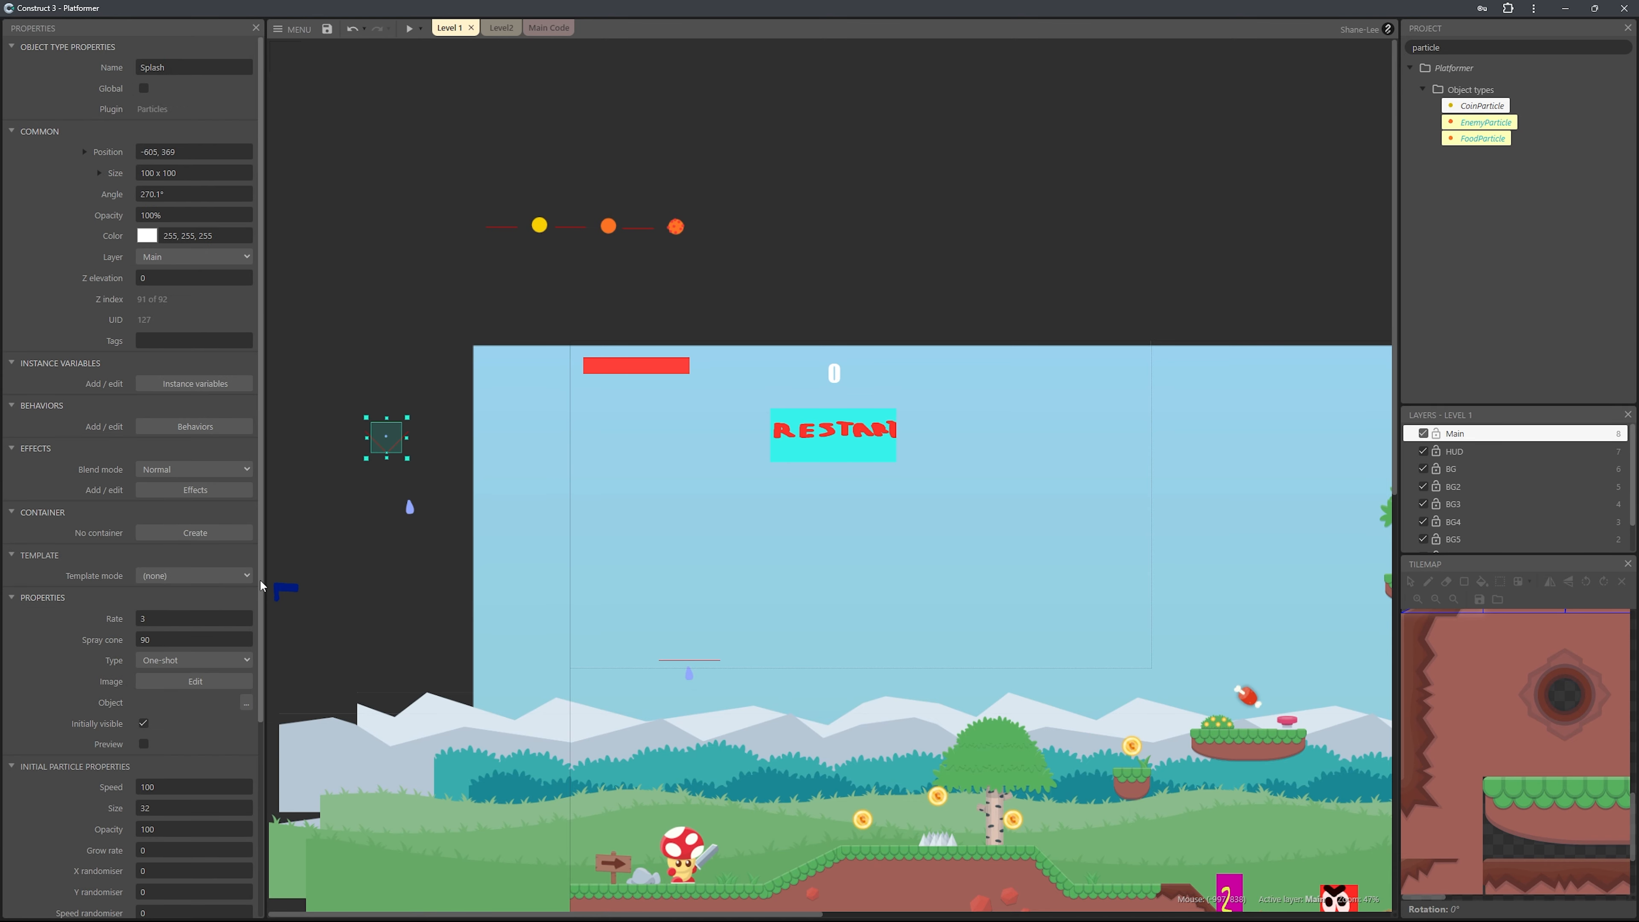
pyautogui.scroll(-4, 261, 585)
pyautogui.click(213, 853)
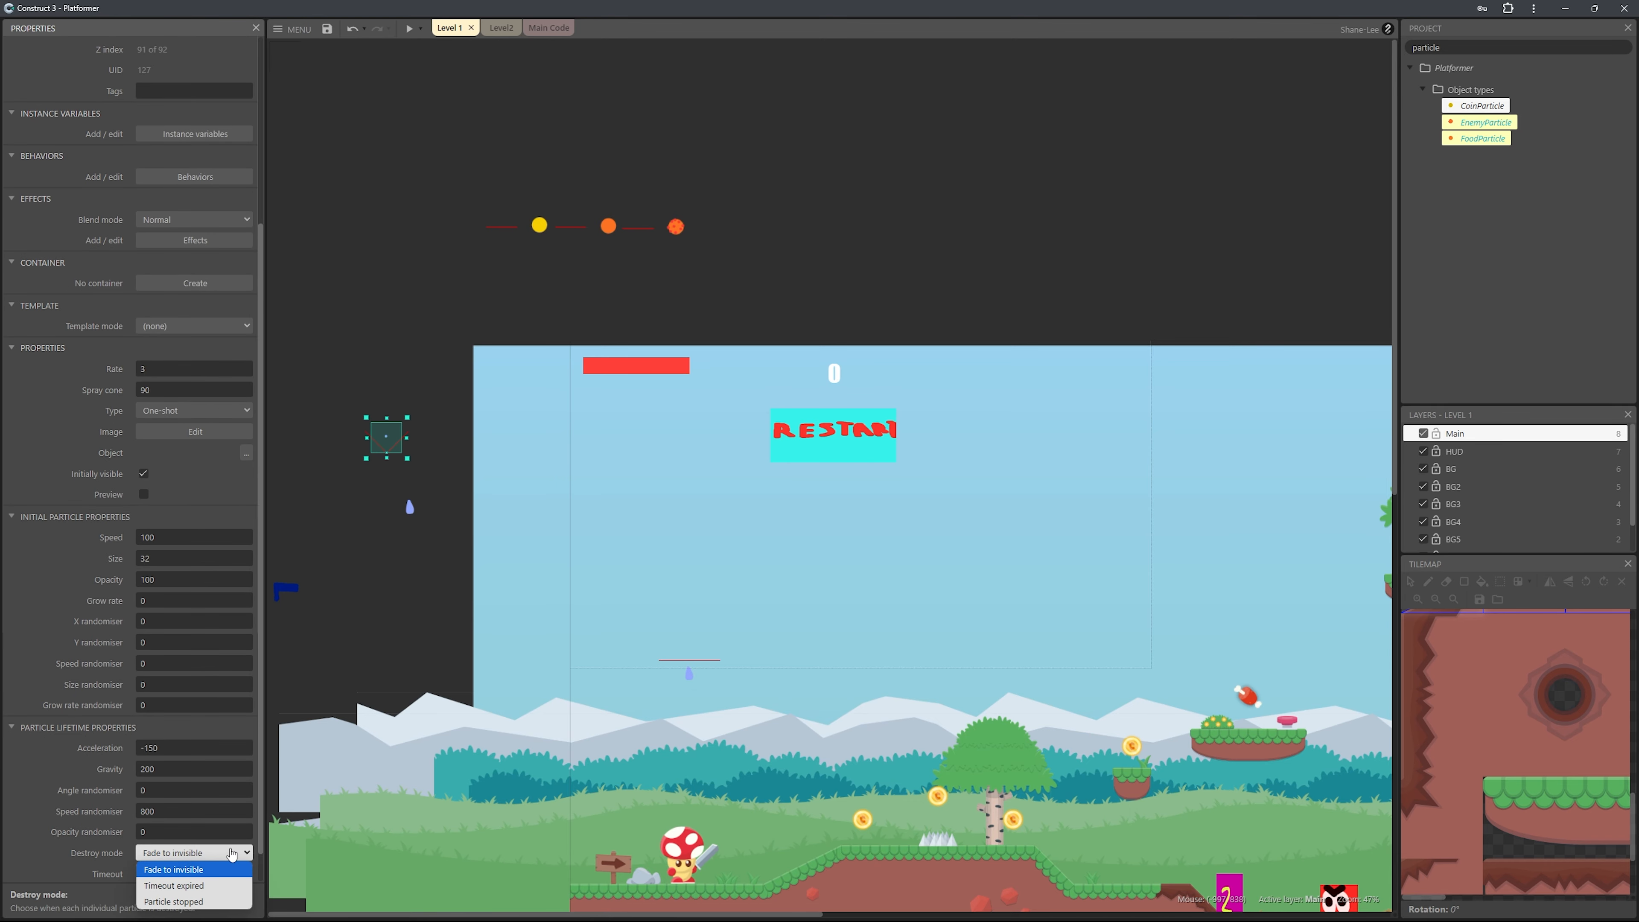
pyautogui.click(213, 885)
pyautogui.click(177, 874)
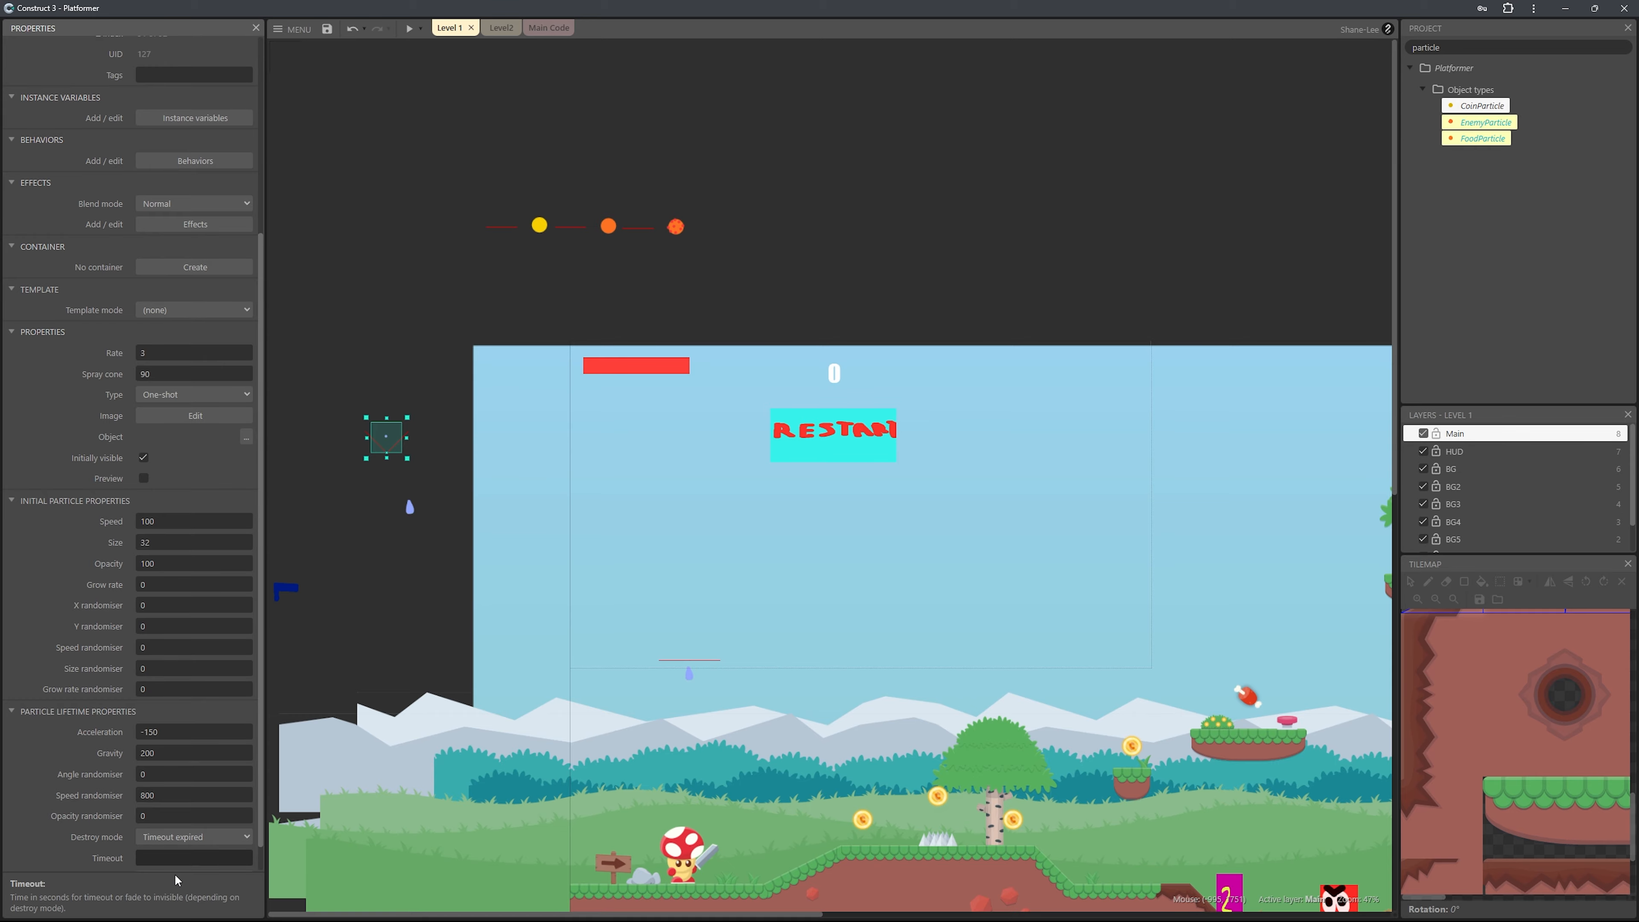
pyautogui.scroll(-1, 178, 879)
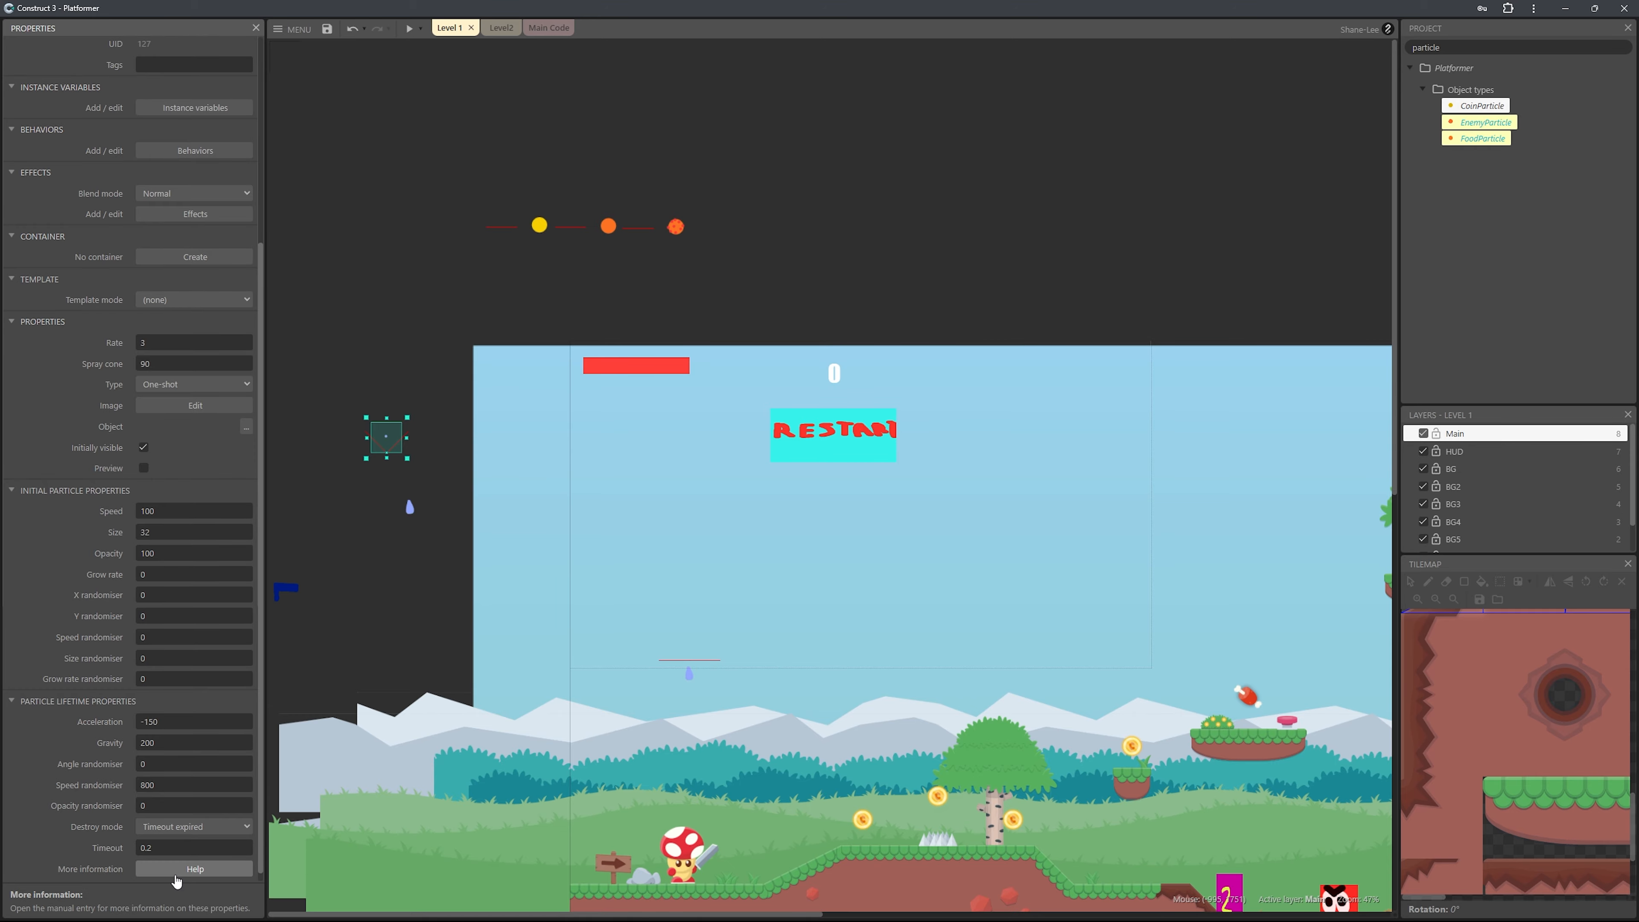
# Preview the game again and move the character uphill with a jump to check the shortened splashes.
pyautogui.press('F5')
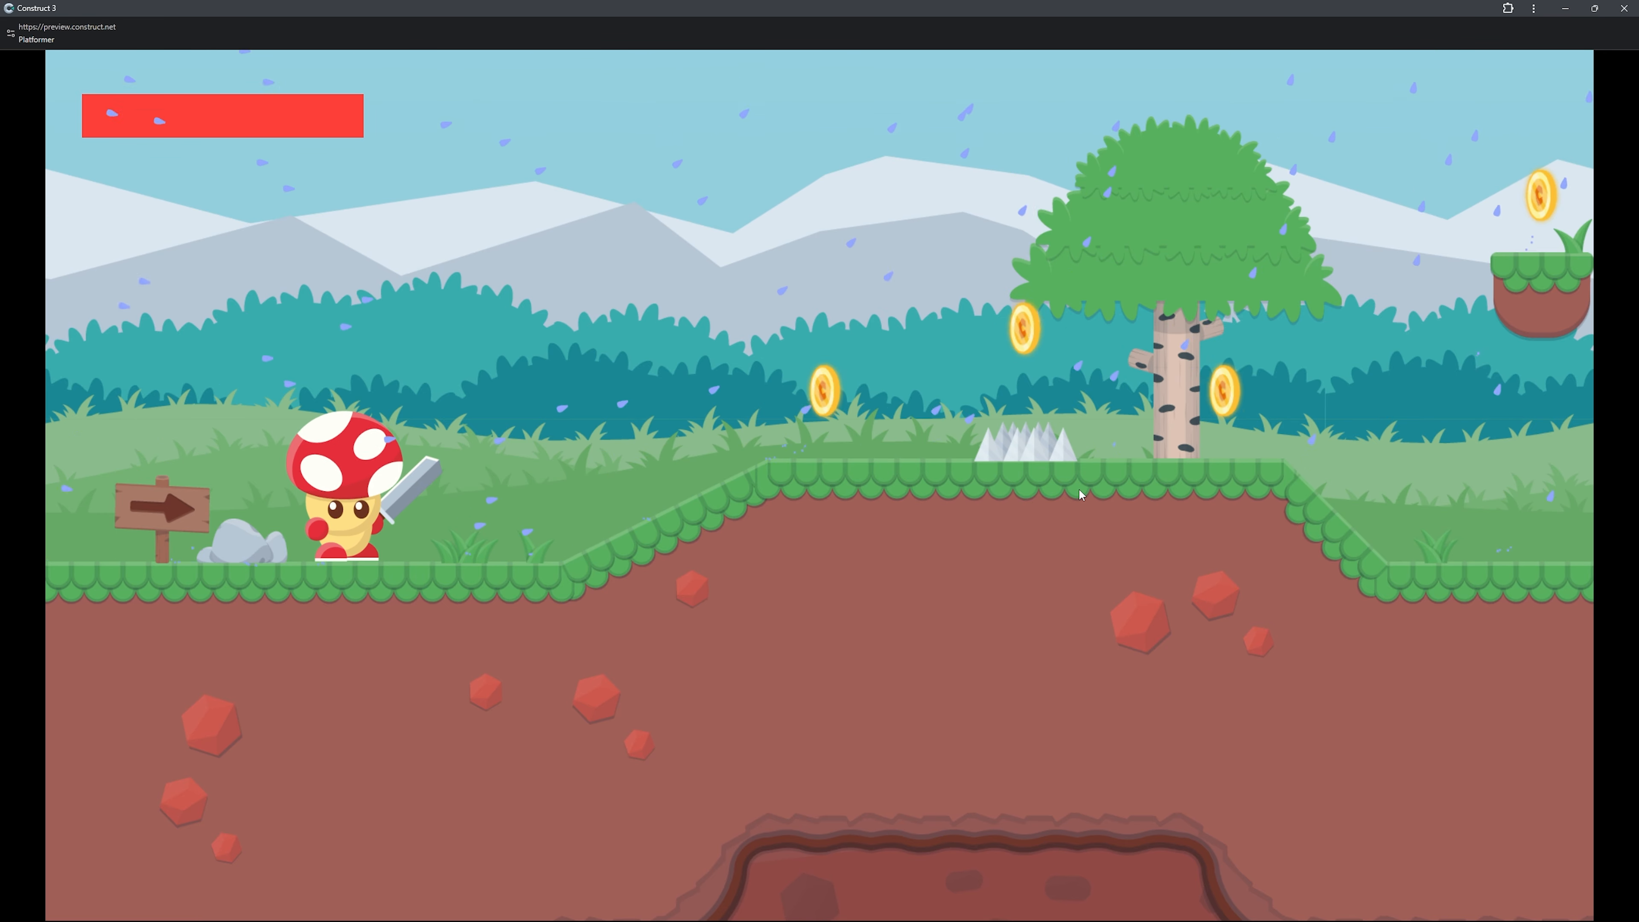
pyautogui.press('Right')
pyautogui.press('Up')
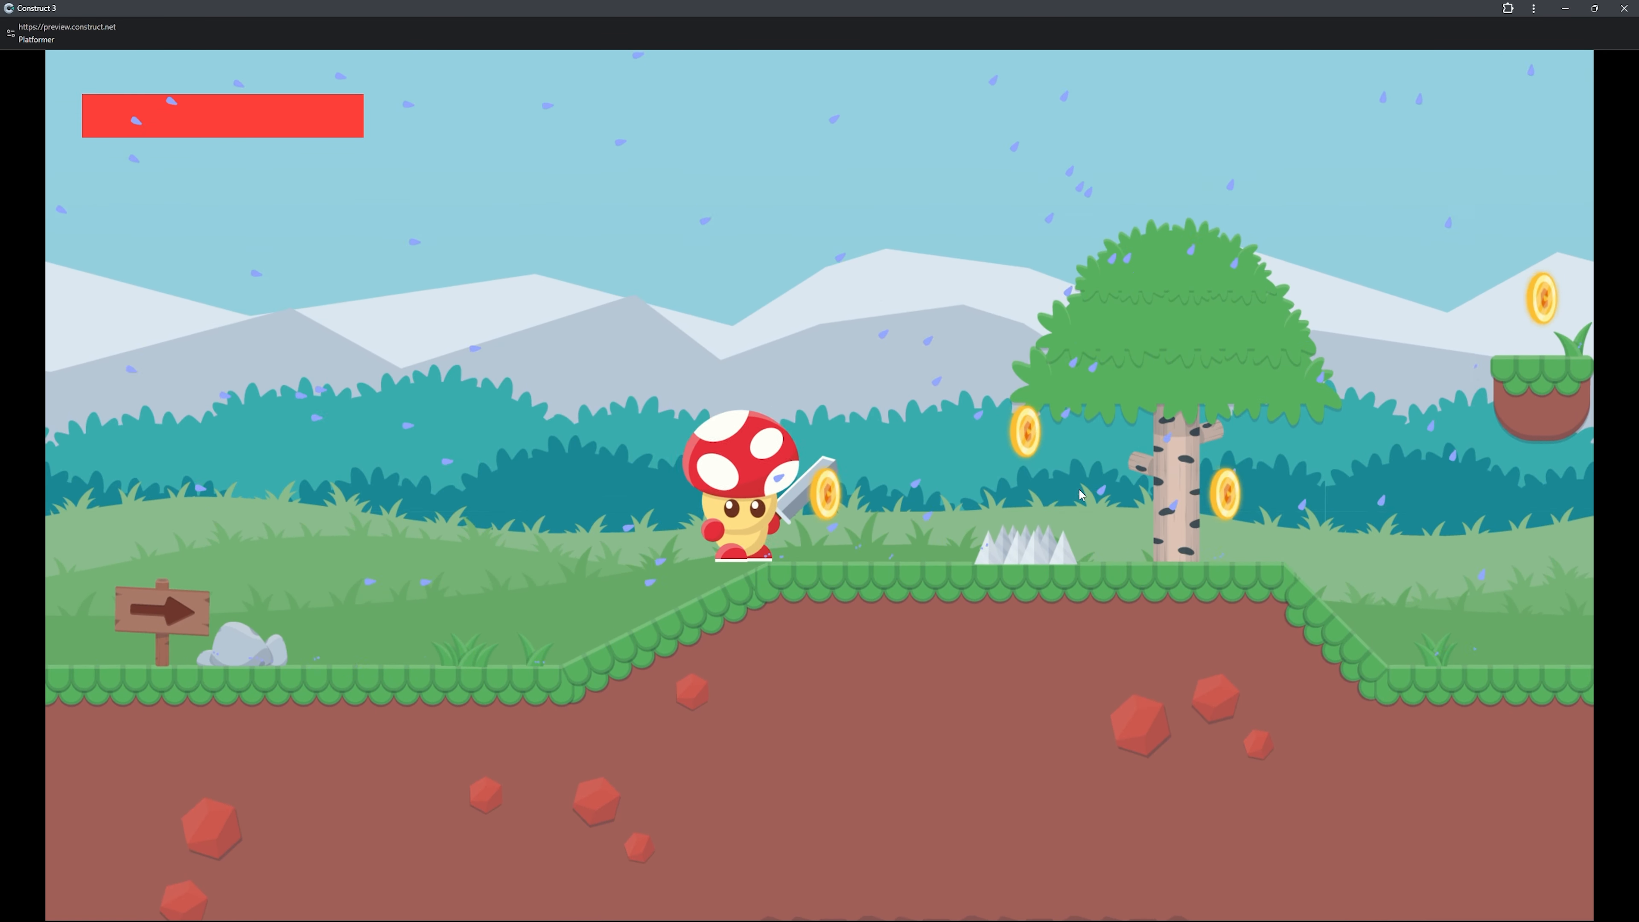